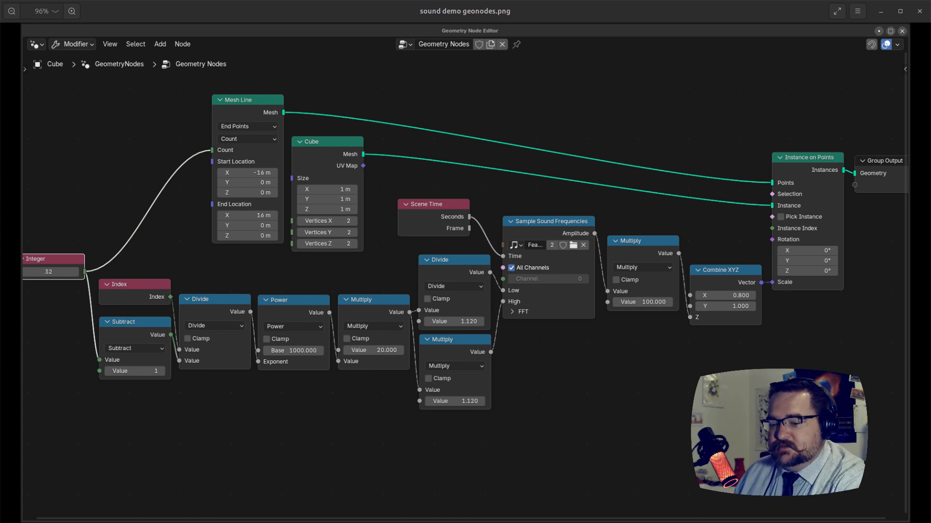
Switch to Blender and play the finished sound visualizer animation, then pause it
{"action": "key", "text": "alt+Tab"}
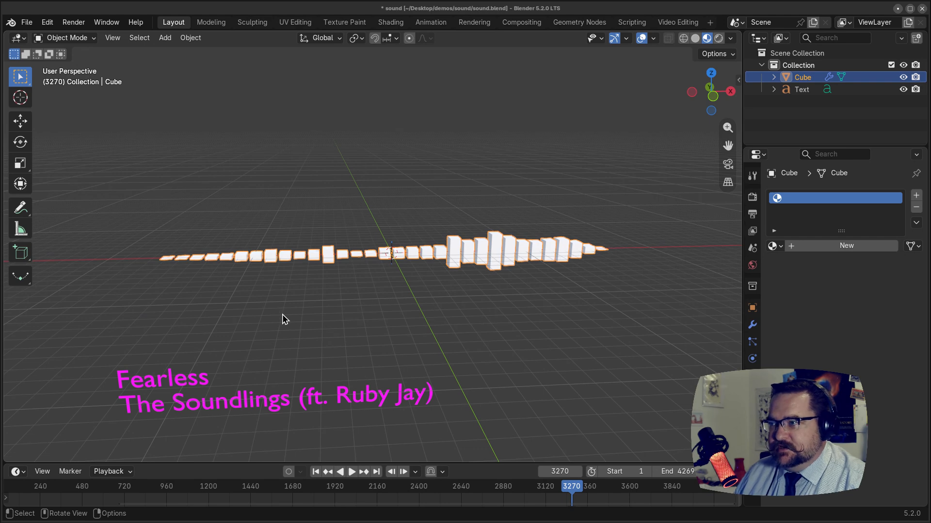
{"action": "left_click", "coordinate": [352, 471]}
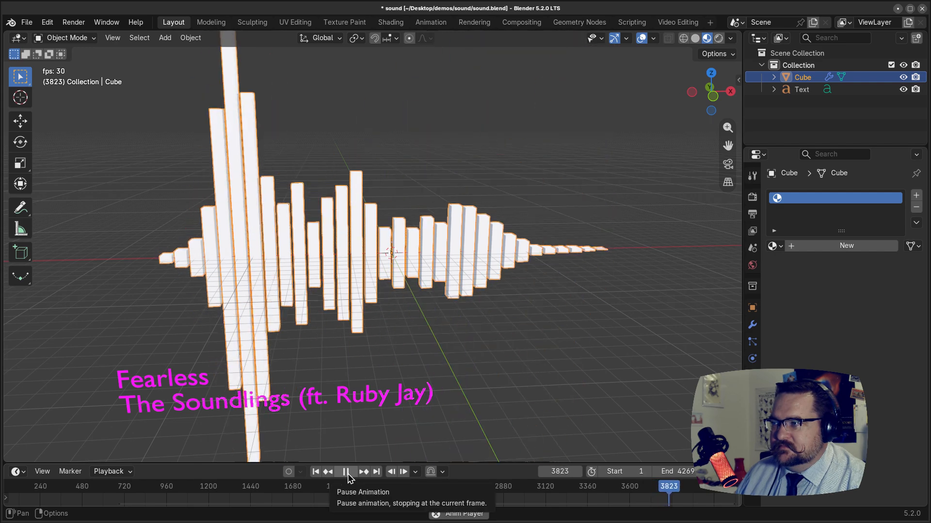
{"action": "left_click", "coordinate": [347, 473]}
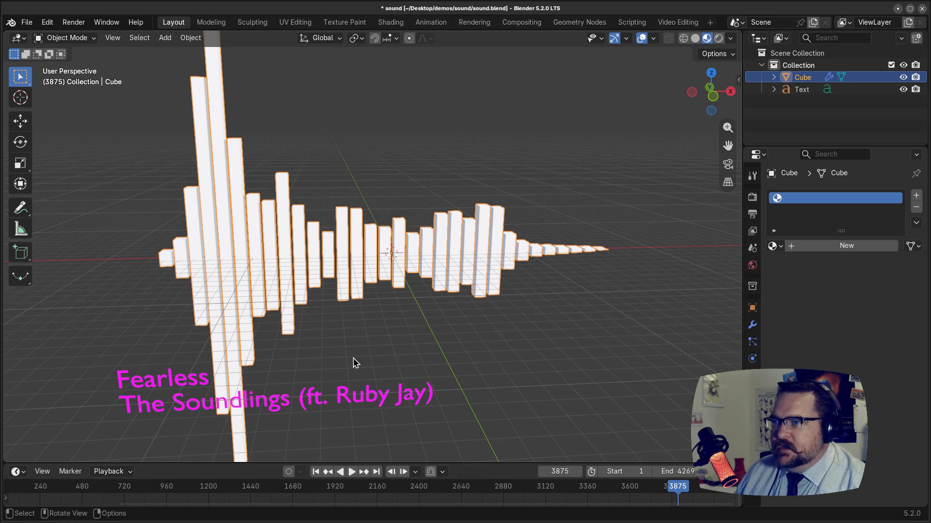
Start a new General file, discarding the unsaved changes to sound.blend
{"action": "left_click", "coordinate": [26, 22]}
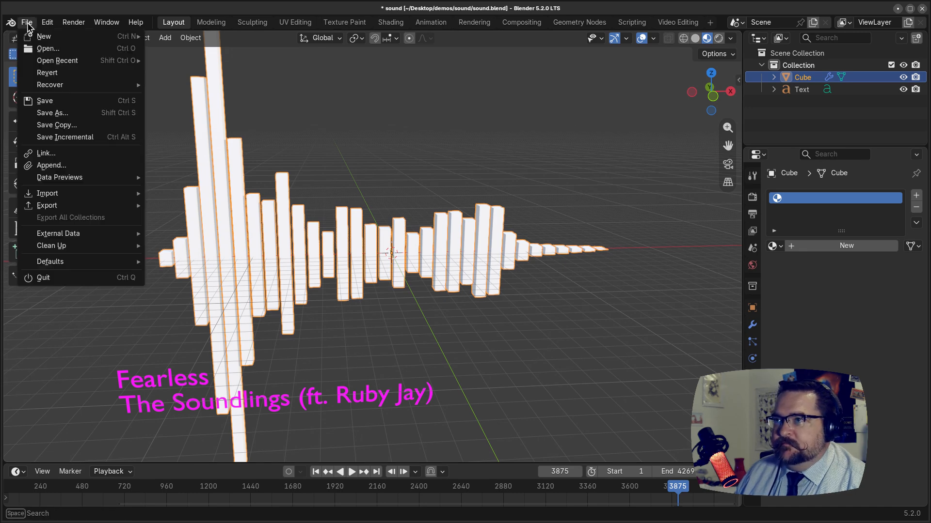
{"action": "mouse_move", "coordinate": [43, 39]}
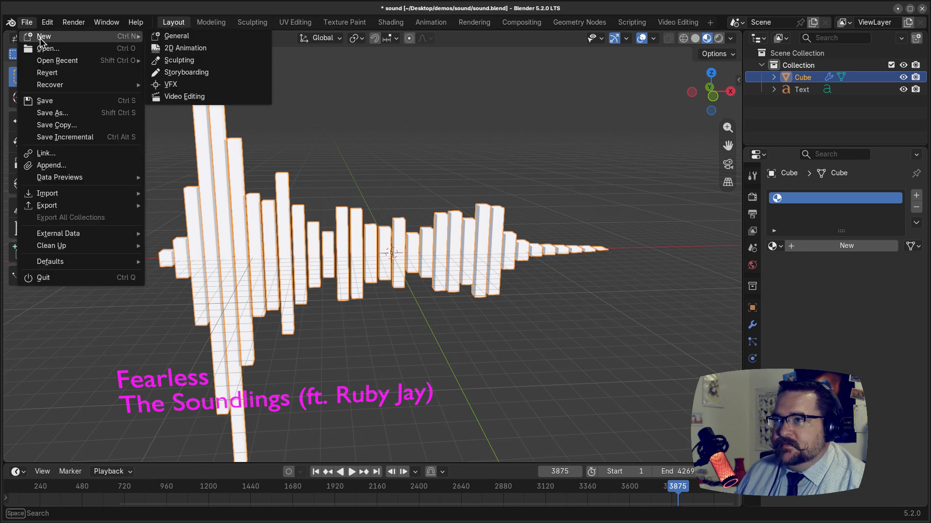
{"action": "left_click", "coordinate": [173, 37]}
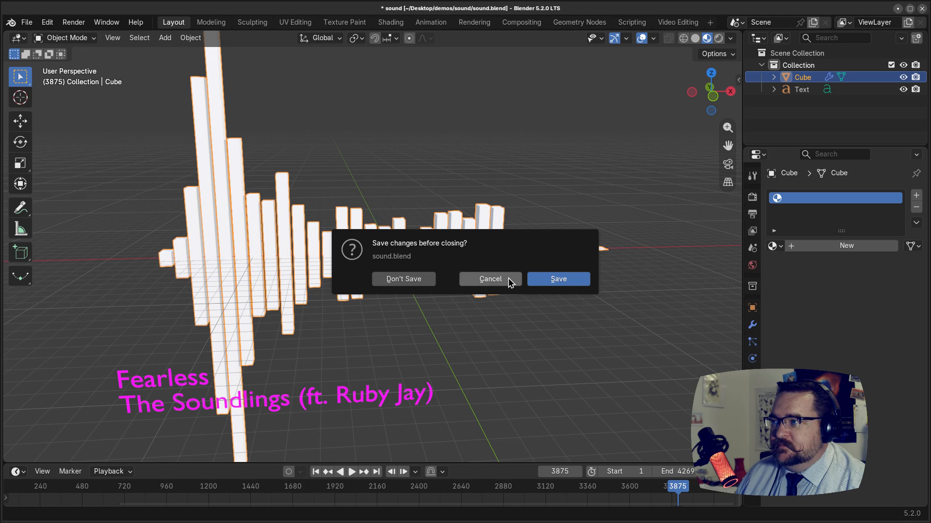
{"action": "left_click", "coordinate": [429, 277]}
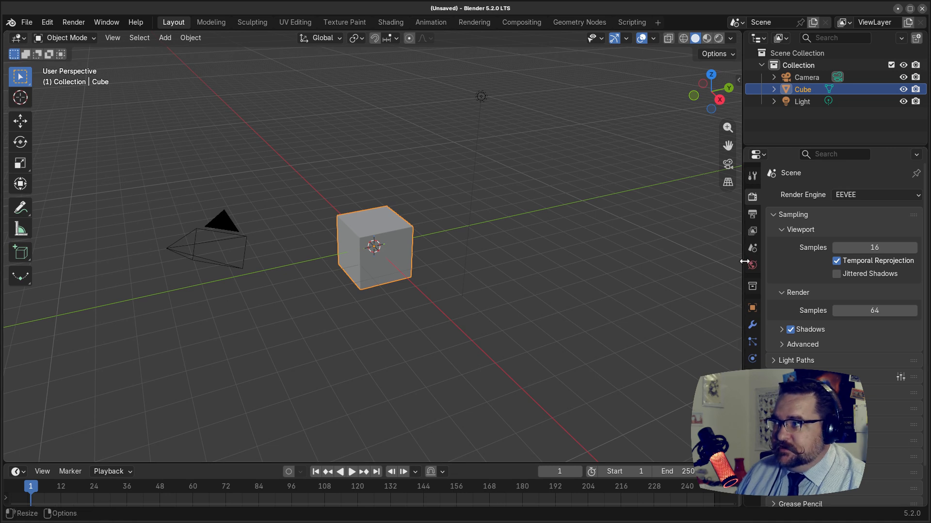
Set the scene's output frame rate to 29.97 fps and deselect the cube
{"action": "left_click", "coordinate": [753, 215]}
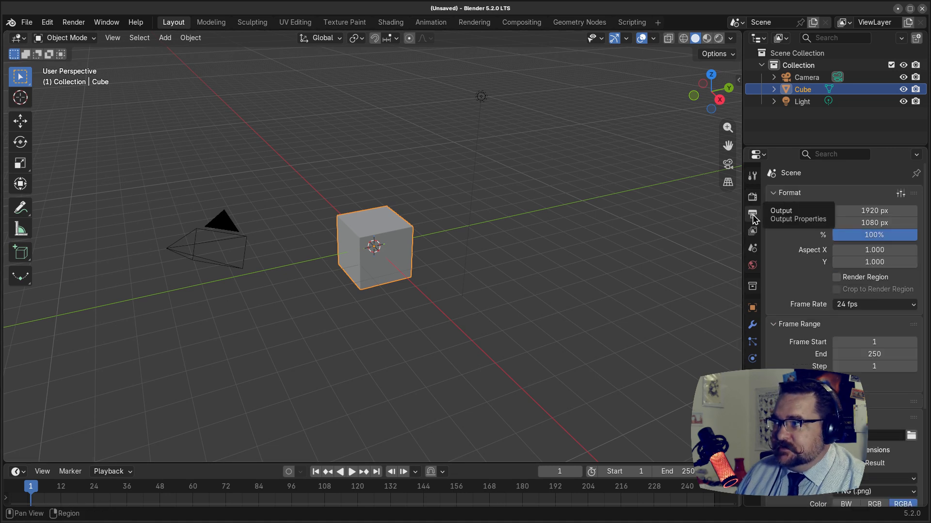
{"action": "left_click", "coordinate": [862, 306]}
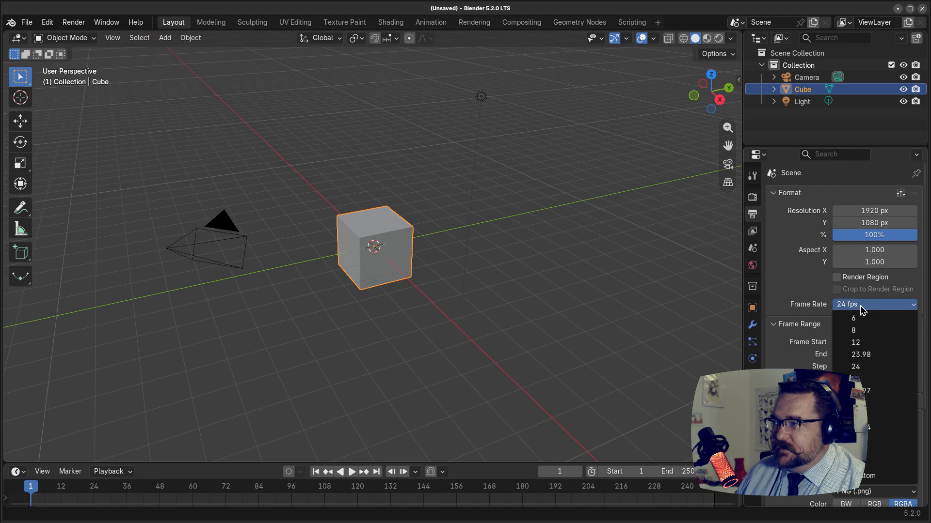
{"action": "left_click", "coordinate": [872, 390]}
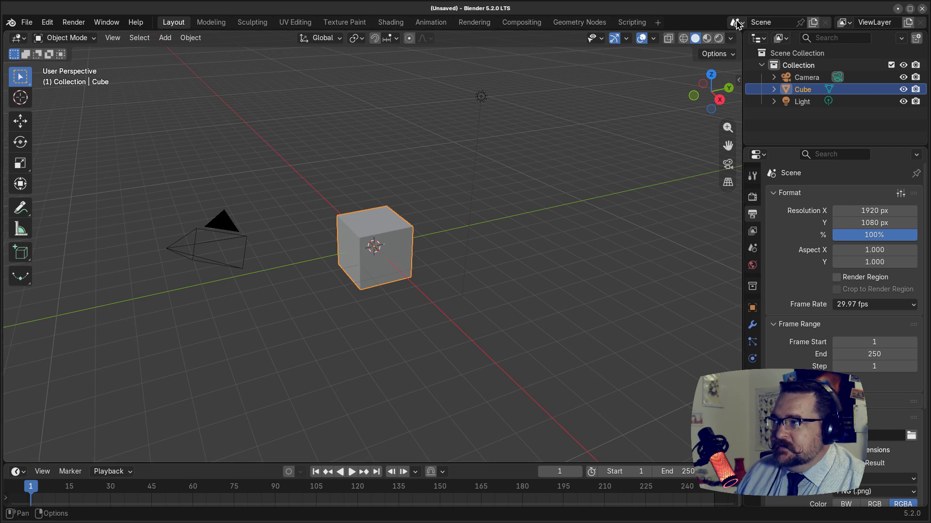
{"action": "left_click", "coordinate": [661, 93]}
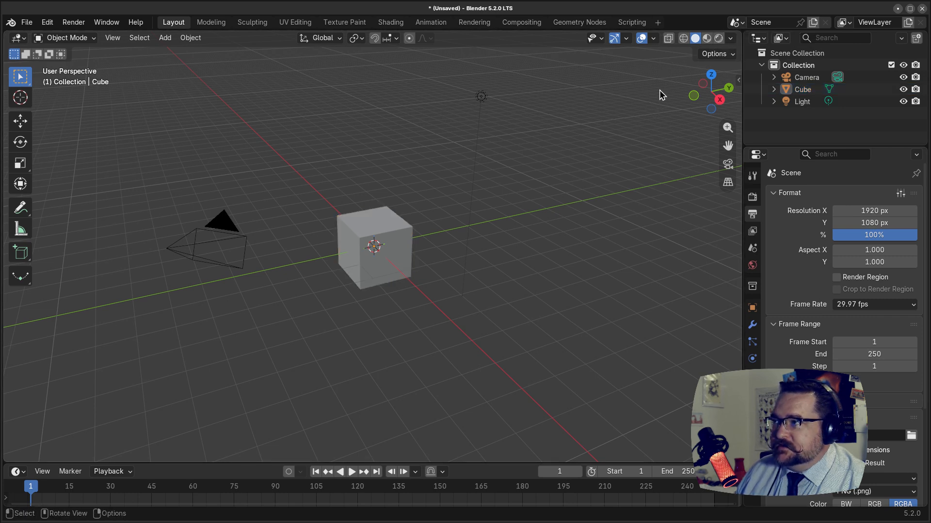
Add the Video Editing workspace and assign the existing Scene to its sequencer
{"action": "left_click", "coordinate": [659, 25]}
{"action": "mouse_move", "coordinate": [660, 102]}
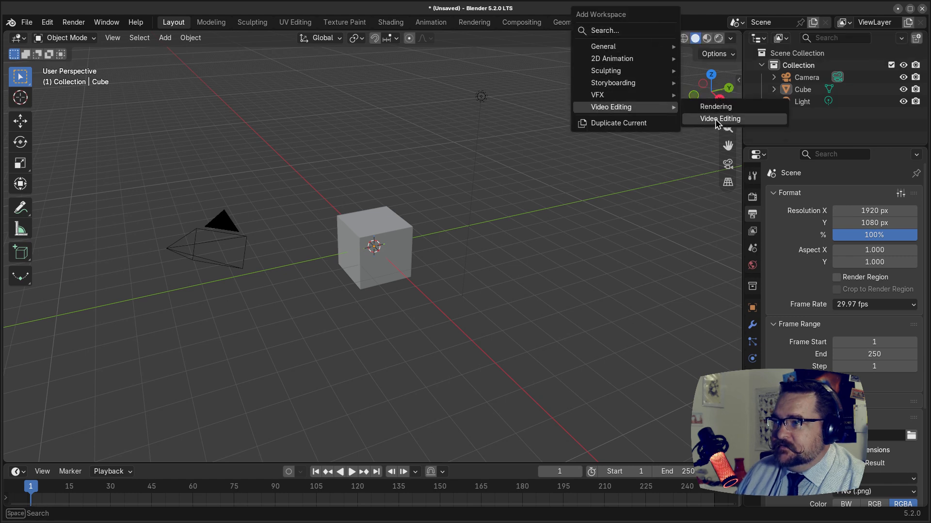
{"action": "left_click", "coordinate": [715, 120]}
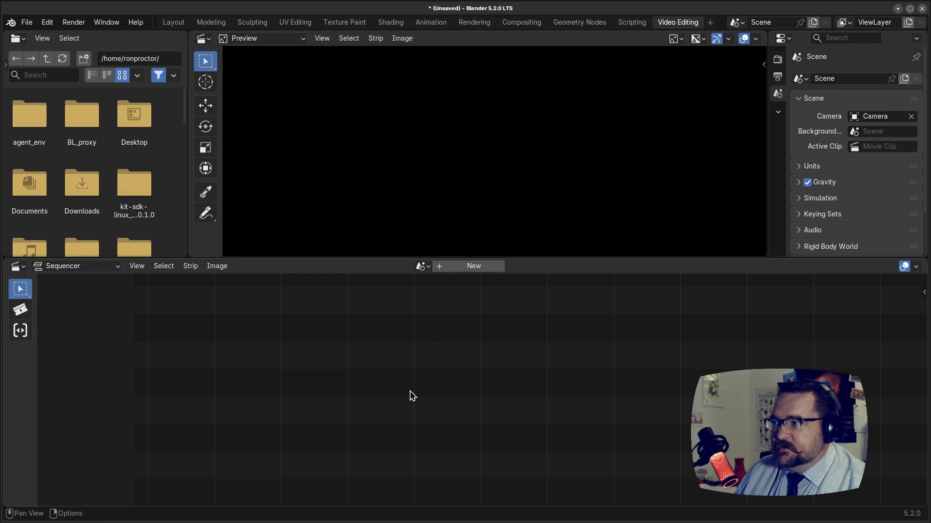
{"action": "left_click", "coordinate": [423, 269]}
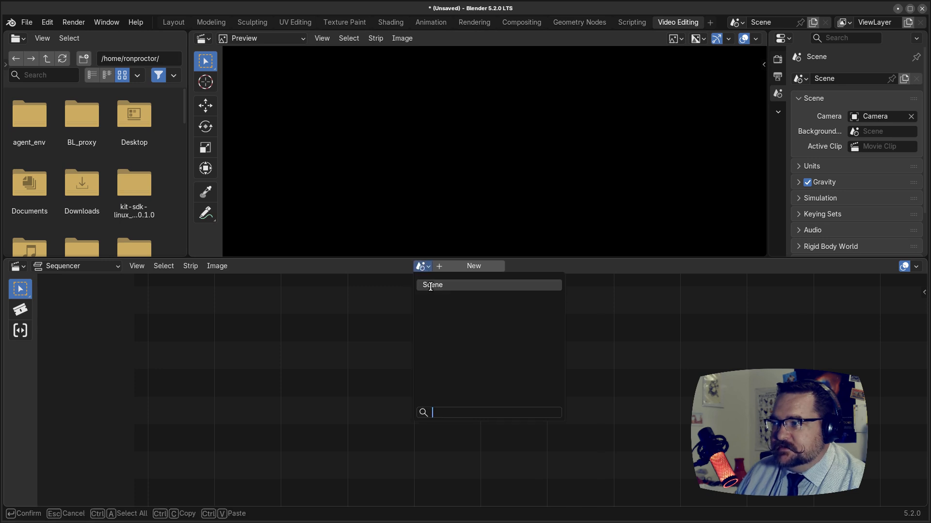
{"action": "left_click", "coordinate": [431, 286]}
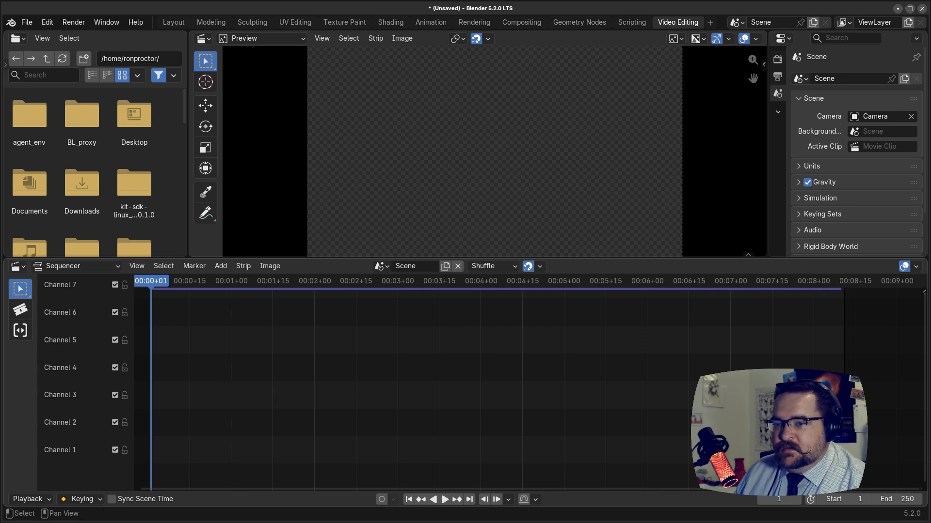
Add "Fearless - The Soundlings (feat. Ruby Jay).mp3" as a sound strip on Channel 1, starting at frame 1
{"action": "left_click_drag", "start_coordinate": [3, 439], "coordinate": [221, 442]}
{"action": "left_click_drag", "start_coordinate": [291, 456], "coordinate": [224, 446]}
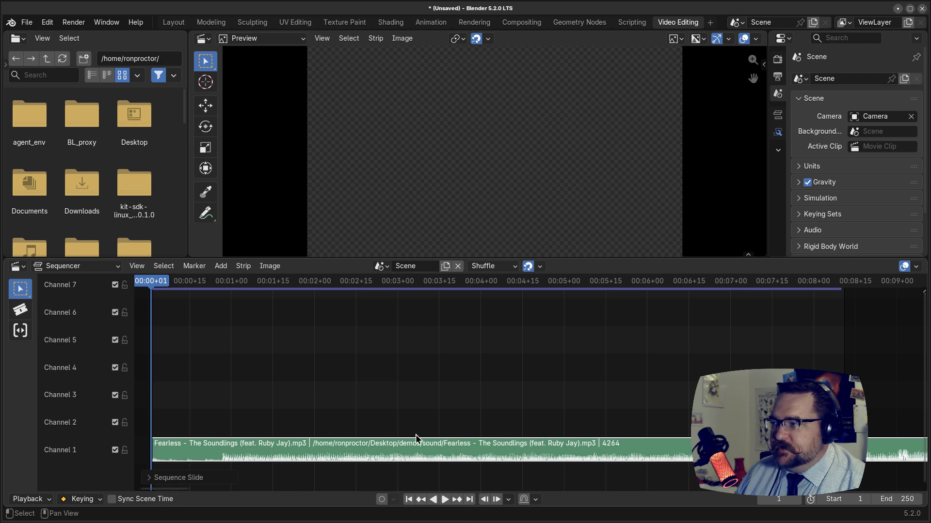
{"action": "scroll", "coordinate": [658, 455], "scroll_direction": "down", "scroll_amount": 3}
{"action": "scroll", "coordinate": [658, 456], "scroll_direction": "down", "scroll_amount": 5}
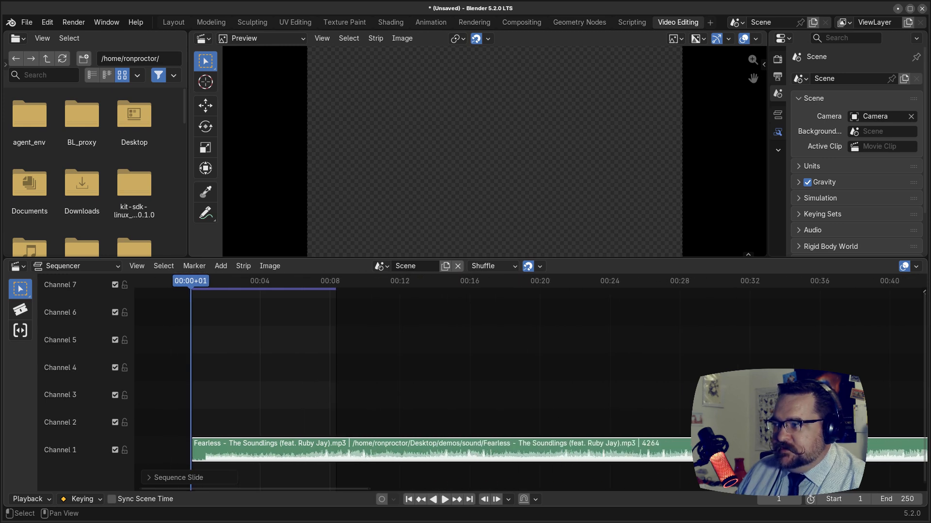
{"action": "scroll", "coordinate": [671, 416], "scroll_direction": "down", "scroll_amount": 2}
{"action": "scroll", "coordinate": [671, 417], "scroll_direction": "down", "scroll_amount": 1}
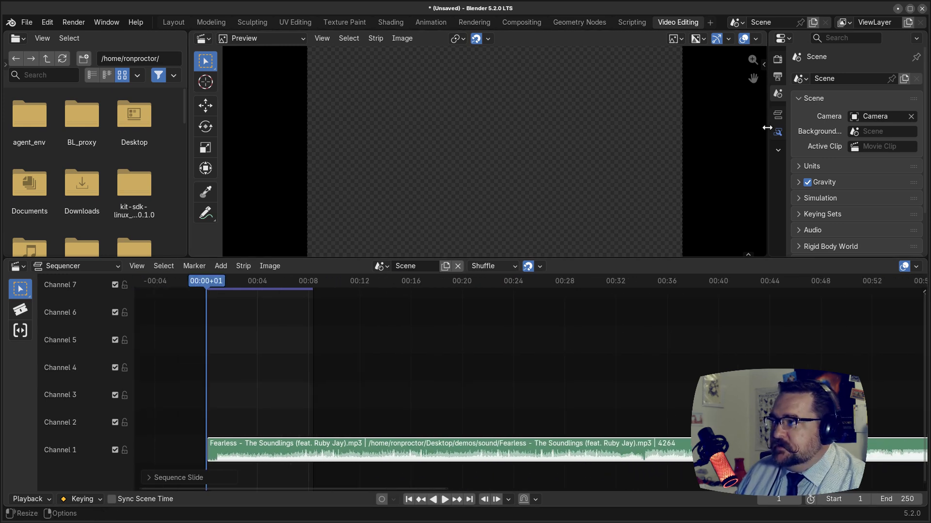
Check the sound strip's length in its properties and set the scene's end frame to 4265
{"action": "left_click", "coordinate": [777, 115]}
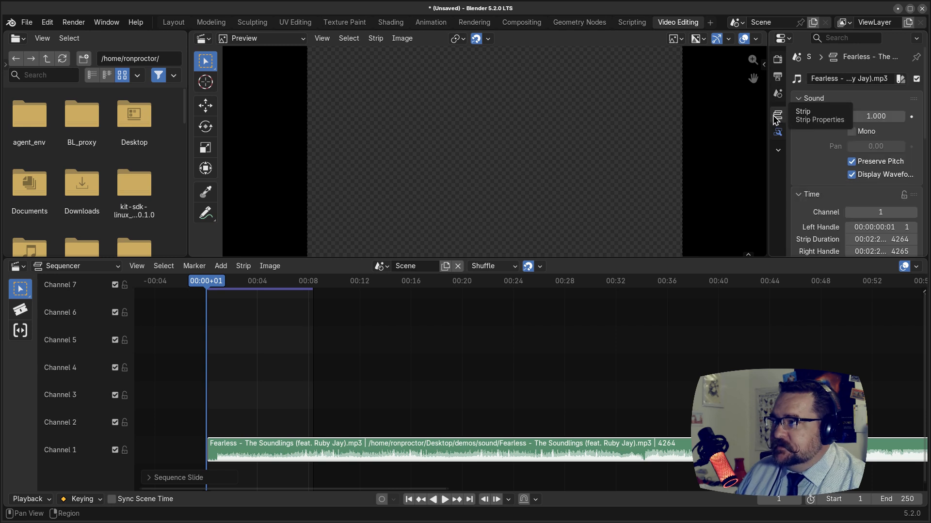
{"action": "scroll", "coordinate": [813, 198], "scroll_direction": "down", "scroll_amount": 5}
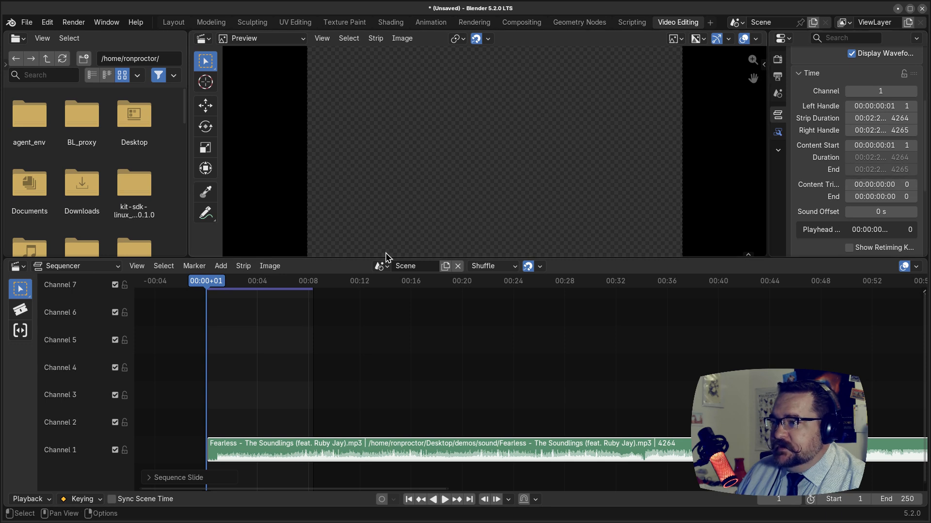
{"action": "scroll", "coordinate": [559, 370], "scroll_direction": "down", "scroll_amount": 4}
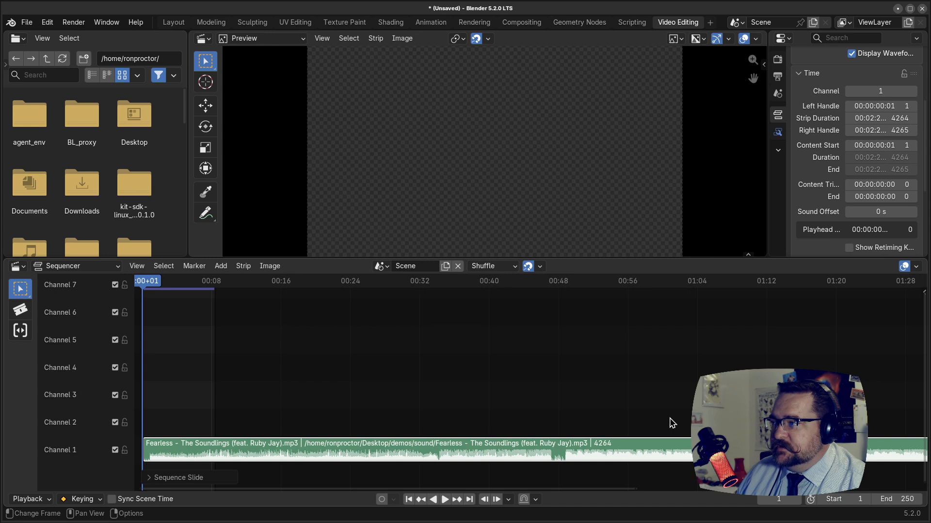
{"action": "left_click", "coordinate": [899, 499]}
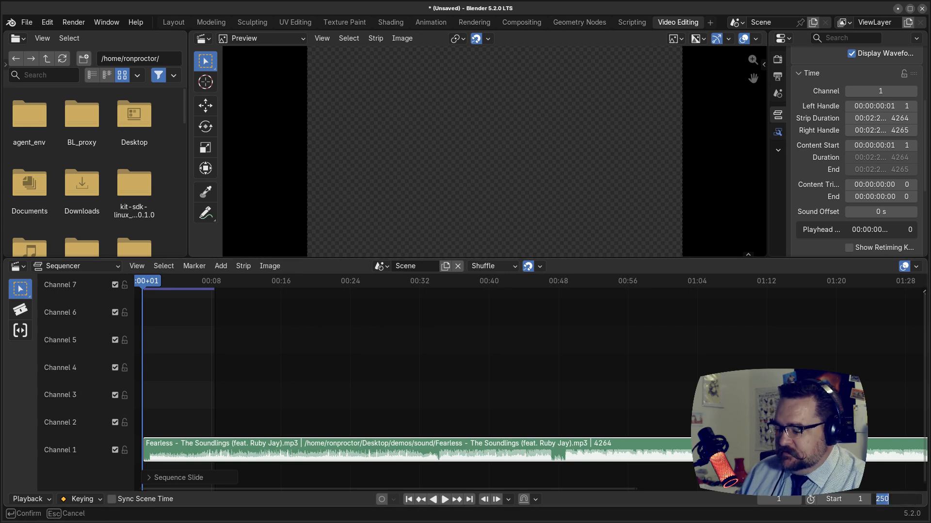
{"action": "key", "text": "Return"}
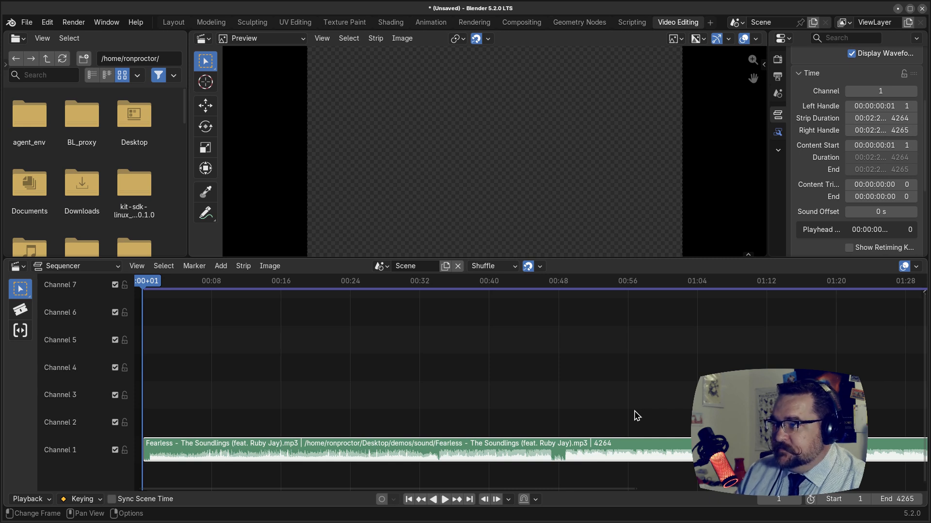
{"action": "key", "text": "Home"}
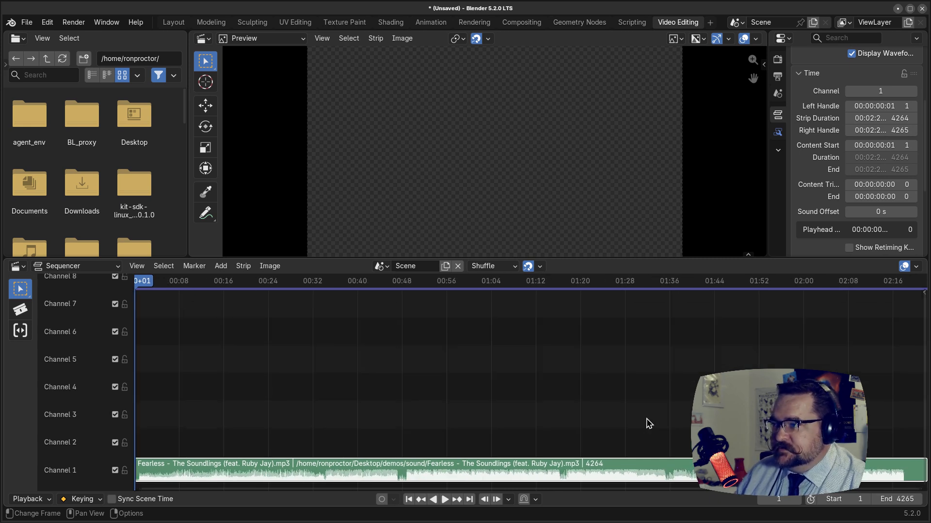
{"action": "middle_click_drag", "start_coordinate": [647, 422], "coordinate": [640, 367]}
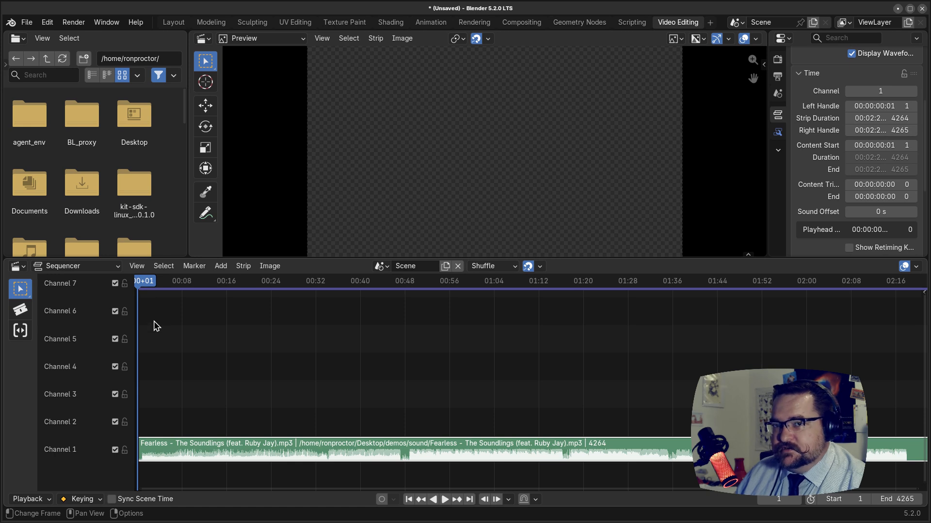
Set the sound strip's volume to 0.5, playing the timeline before and after the change to check the level
{"action": "key", "text": "space"}
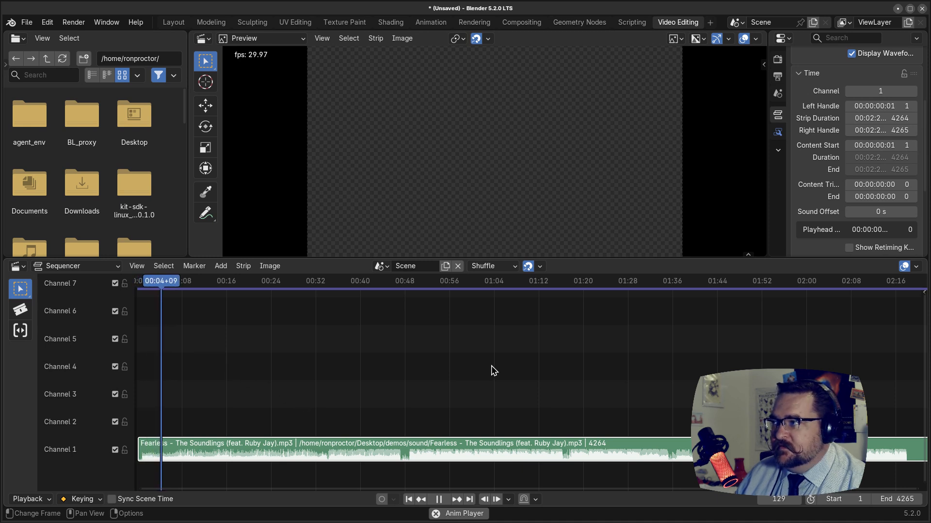
{"action": "key", "text": "space"}
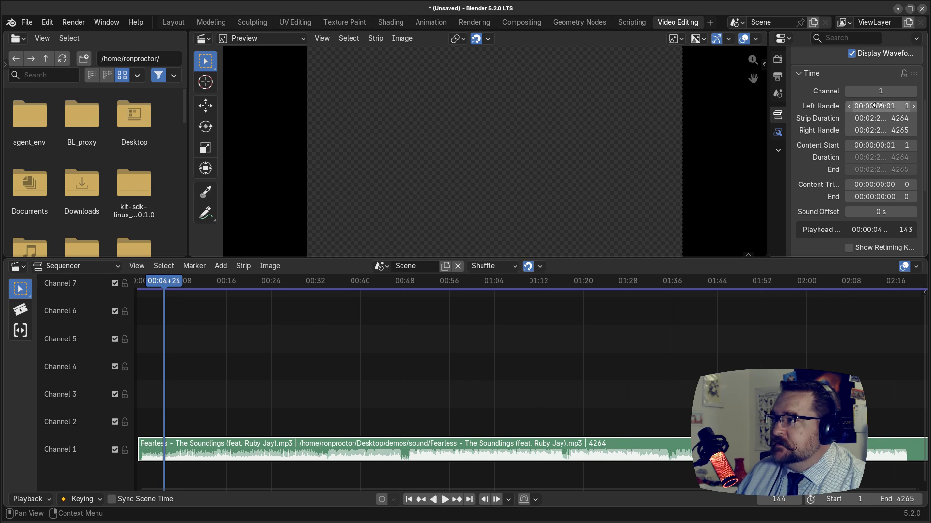
{"action": "scroll", "coordinate": [821, 182], "scroll_direction": "down", "scroll_amount": 3}
{"action": "scroll", "coordinate": [821, 181], "scroll_direction": "down", "scroll_amount": 5}
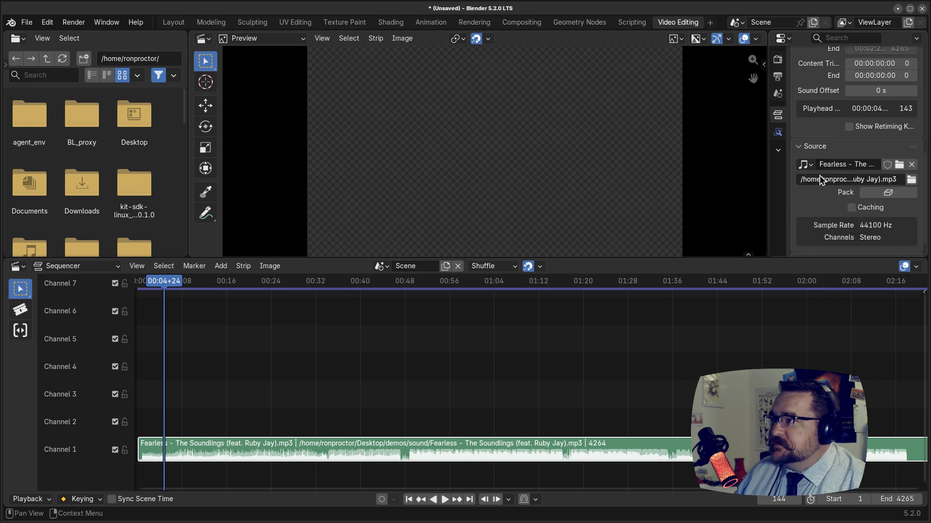
{"action": "scroll", "coordinate": [823, 199], "scroll_direction": "up", "scroll_amount": 12}
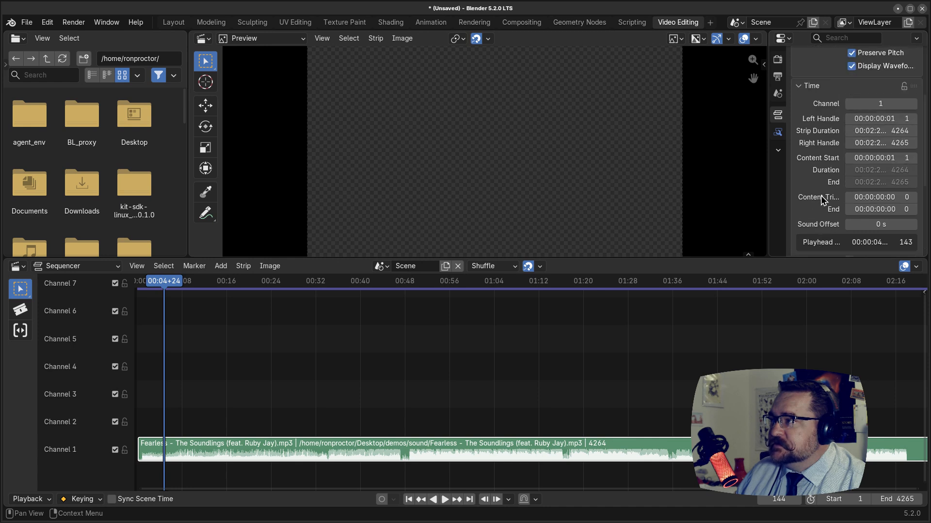
{"action": "left_click", "coordinate": [872, 115]}
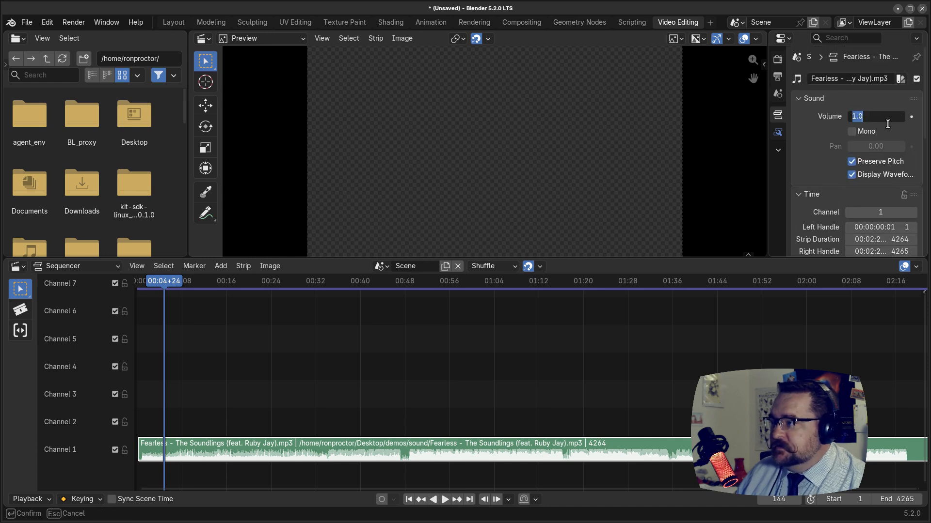
{"action": "type", "text": "0.5"}
{"action": "key", "text": "Return"}
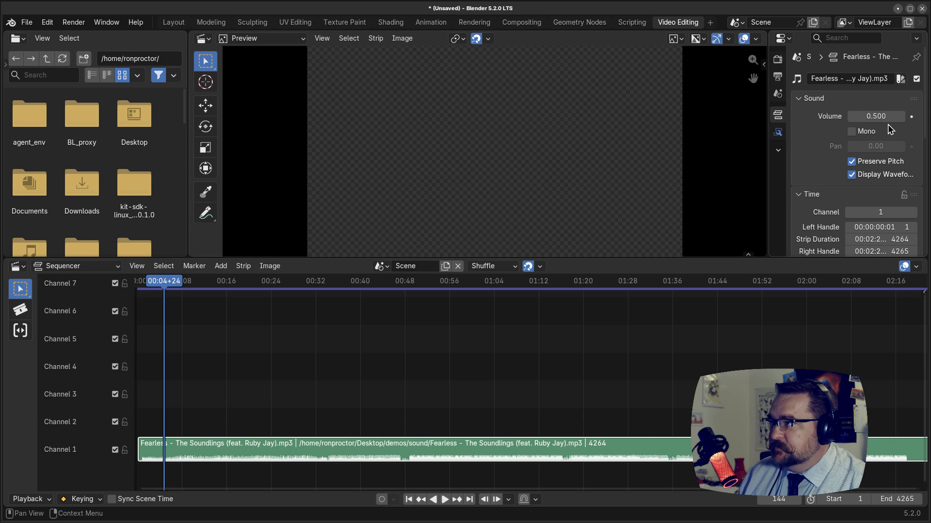
{"action": "key", "text": "space"}
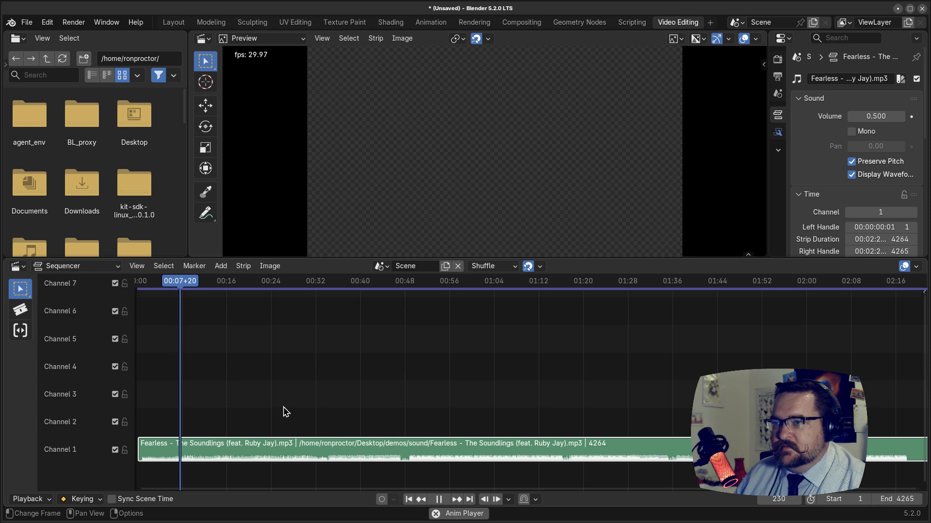
{"action": "key", "text": "space"}
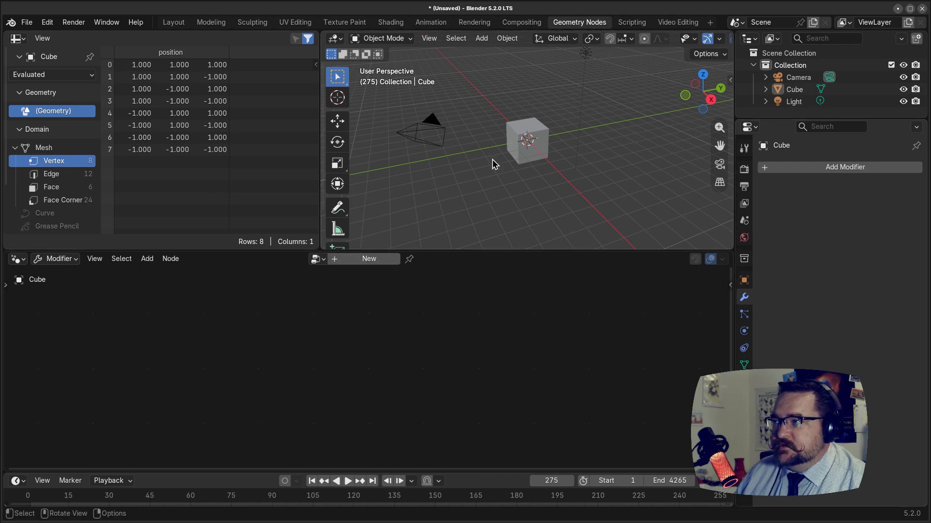
In the Geometry Nodes workspace, select the default cube and create a new geometry node group on it
{"action": "left_click", "coordinate": [513, 148]}
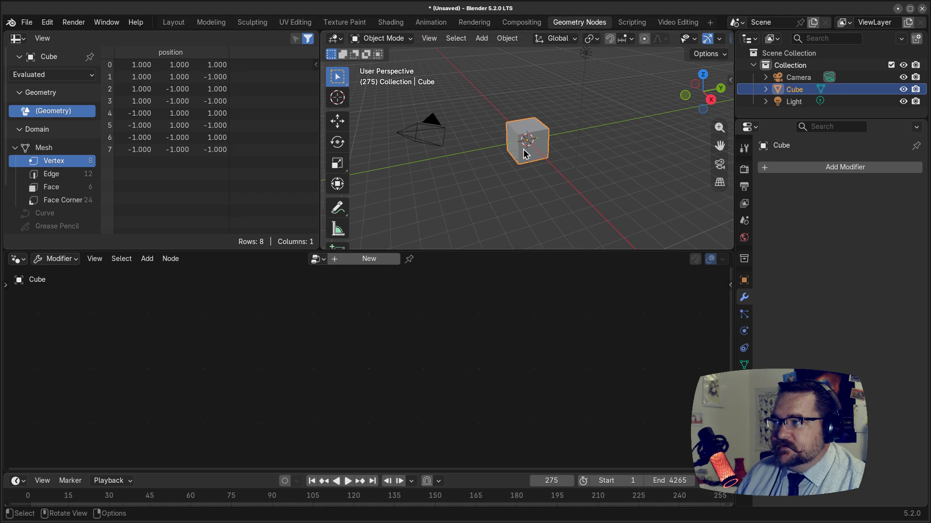
{"action": "left_click", "coordinate": [374, 262]}
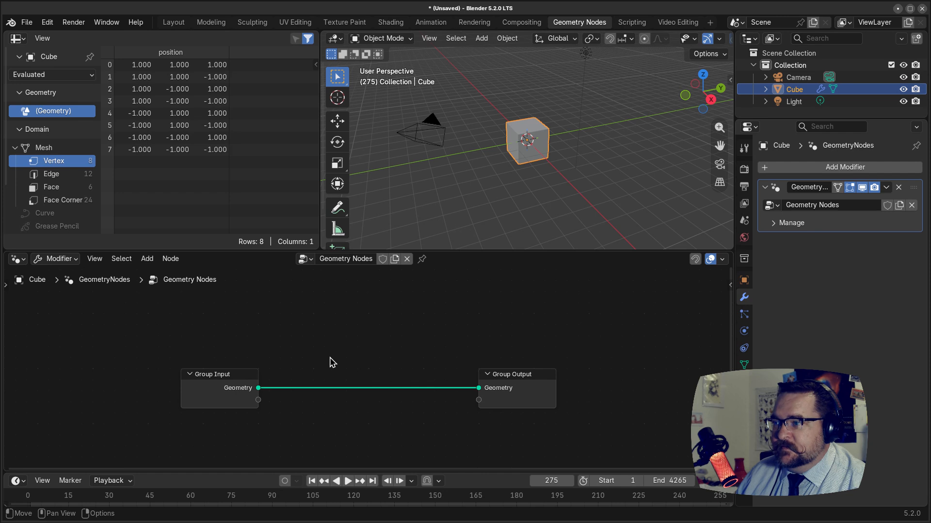
Spread the Group Input and Group Output nodes apart and add a Sample Sound Frequencies node below the link between them
{"action": "left_click_drag", "start_coordinate": [237, 379], "coordinate": [155, 317]}
{"action": "left_click_drag", "start_coordinate": [509, 384], "coordinate": [637, 323]}
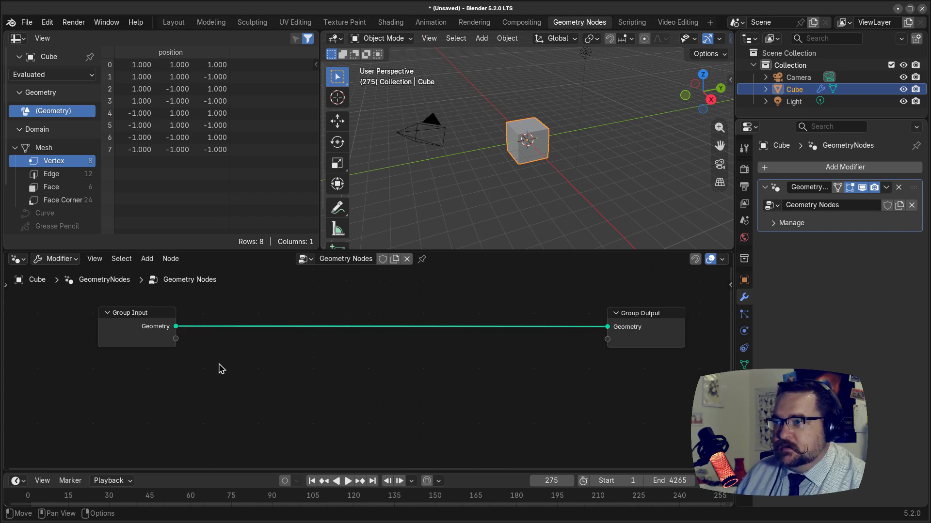
{"action": "key", "text": "shift+a"}
{"action": "mouse_move", "coordinate": [220, 373]}
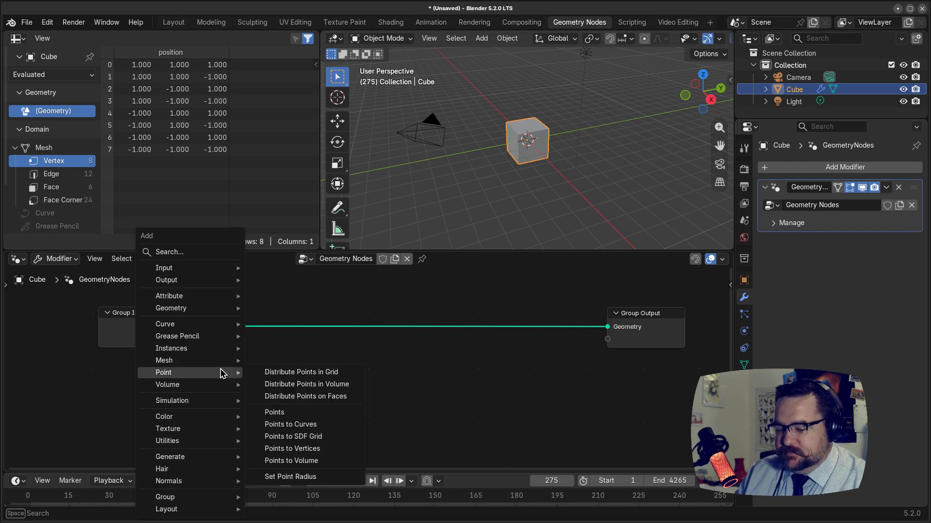
{"action": "type", "text": "sound"}
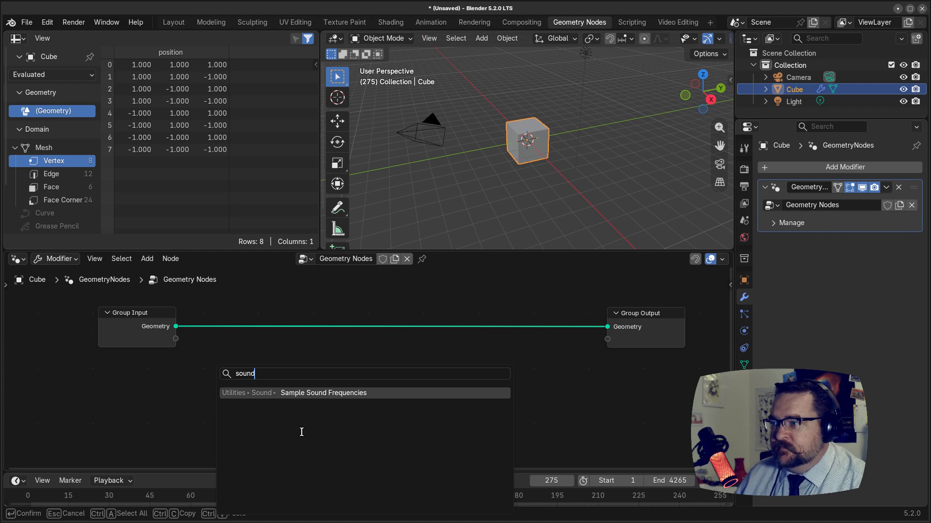
{"action": "left_click", "coordinate": [317, 394]}
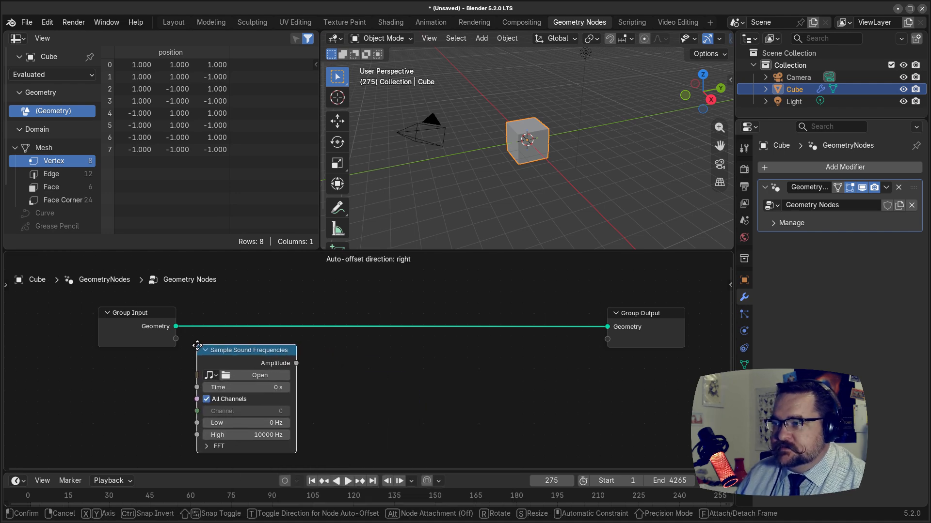
{"action": "left_click", "coordinate": [199, 350]}
{"action": "left_click_drag", "start_coordinate": [297, 363], "coordinate": [428, 427]}
{"action": "right_click", "coordinate": [317, 368]}
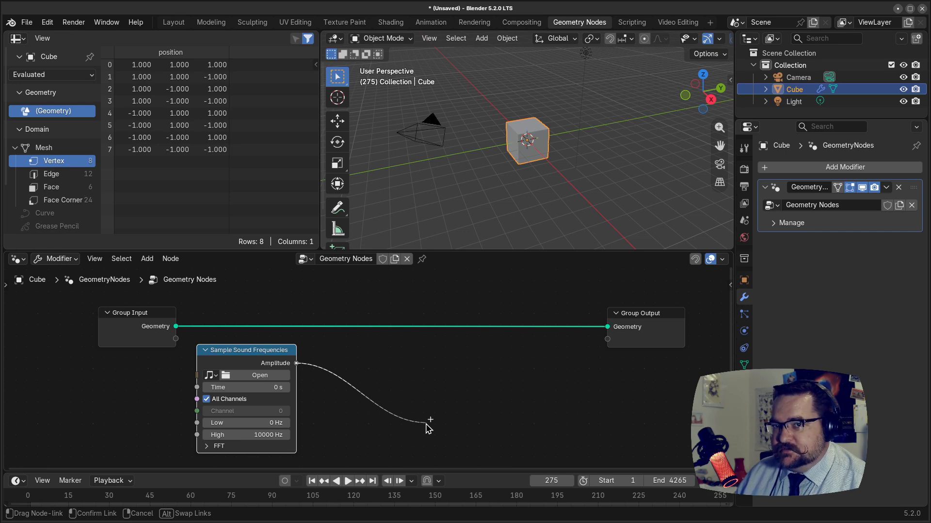
{"action": "left_click_drag", "start_coordinate": [428, 428], "coordinate": [434, 414]}
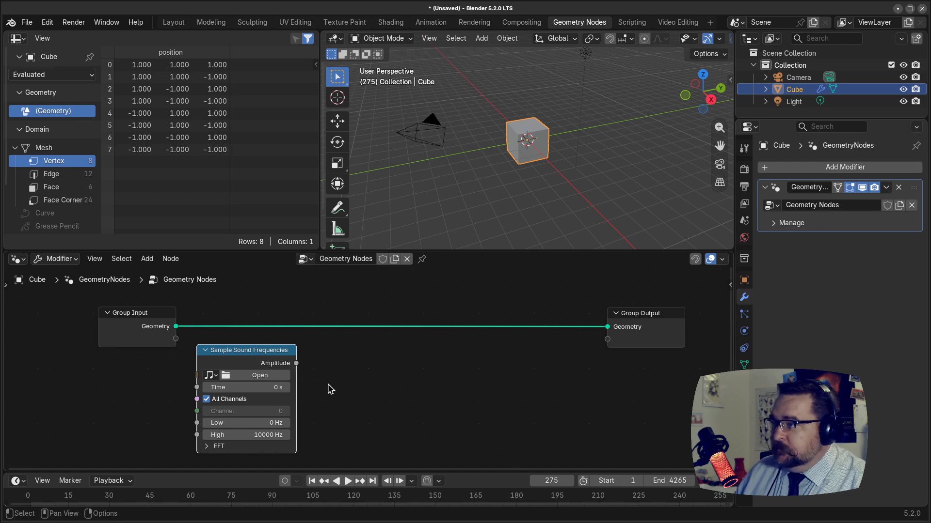
Insert a Scale Elements node between Group Input and Group Output, and connect the sampled sound's Amplitude to its Scale
{"action": "key", "text": "shift+a"}
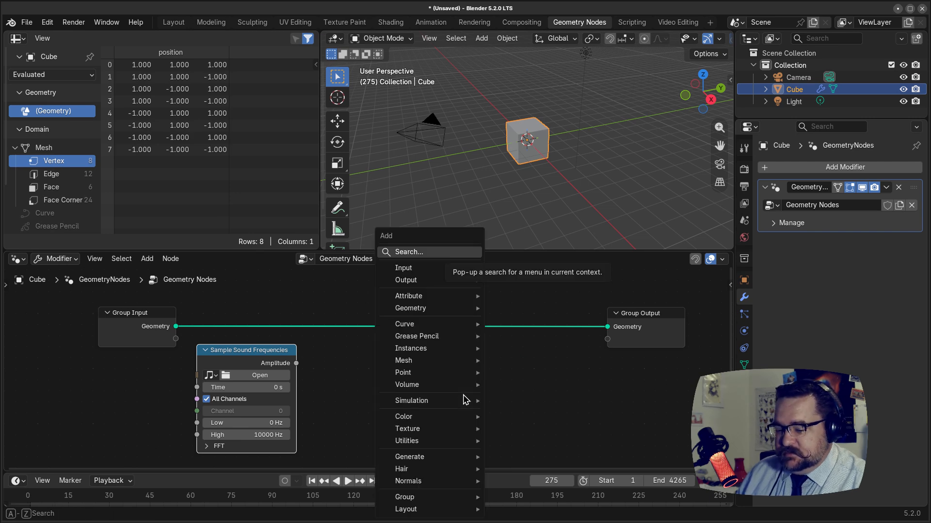
{"action": "type", "text": "svc"}
{"action": "key", "text": "BackSpace"}
{"action": "key", "text": "BackSpace"}
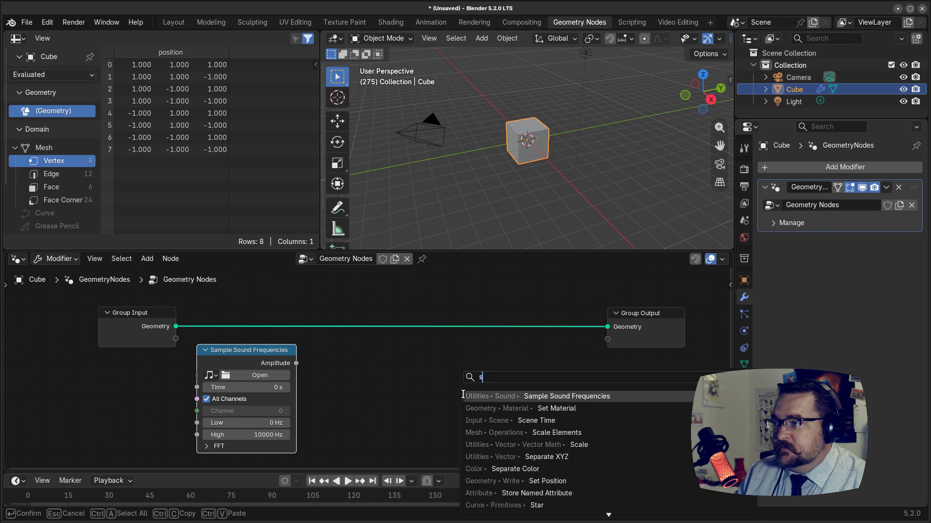
{"action": "type", "text": "cale"}
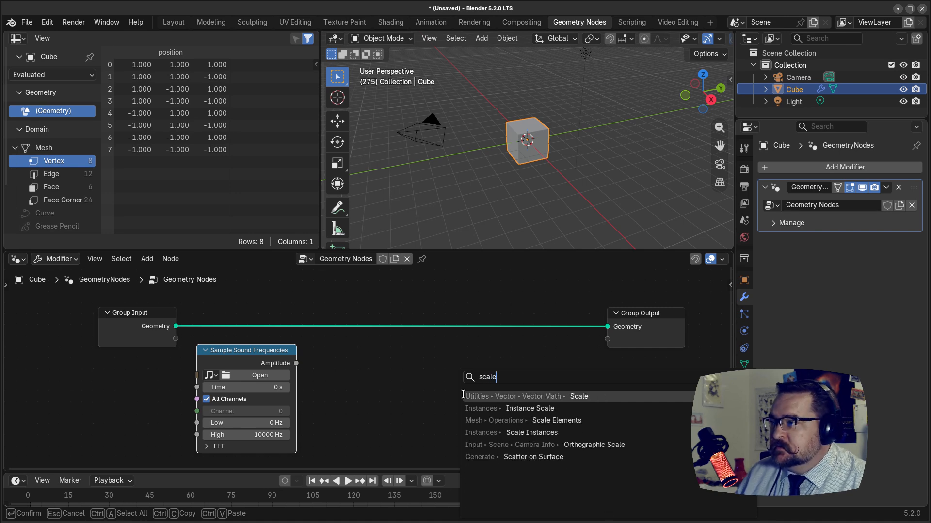
{"action": "left_click", "coordinate": [538, 420]}
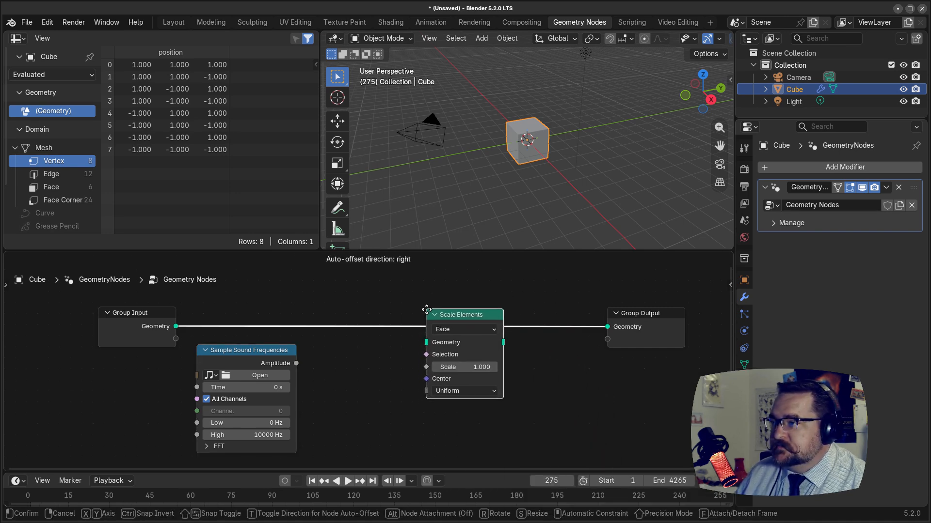
{"action": "left_click", "coordinate": [425, 314]}
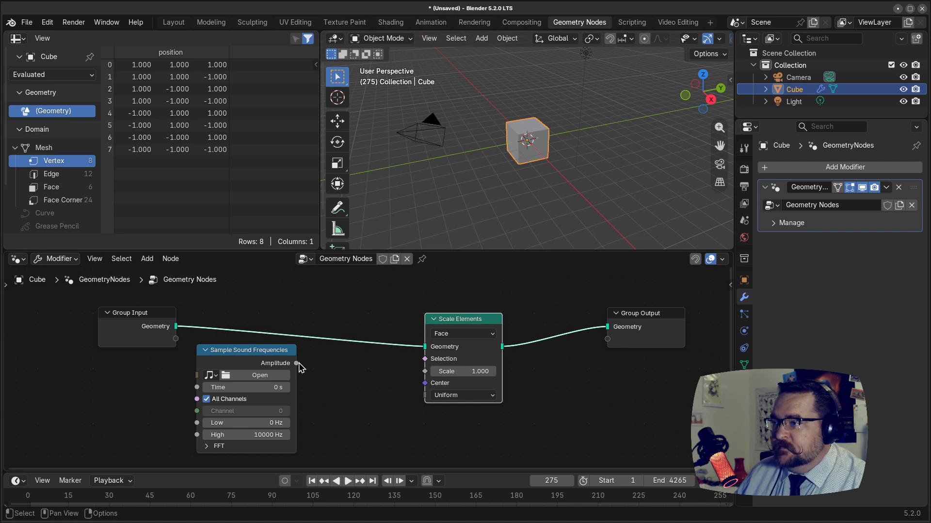
{"action": "left_click_drag", "start_coordinate": [297, 364], "coordinate": [426, 372]}
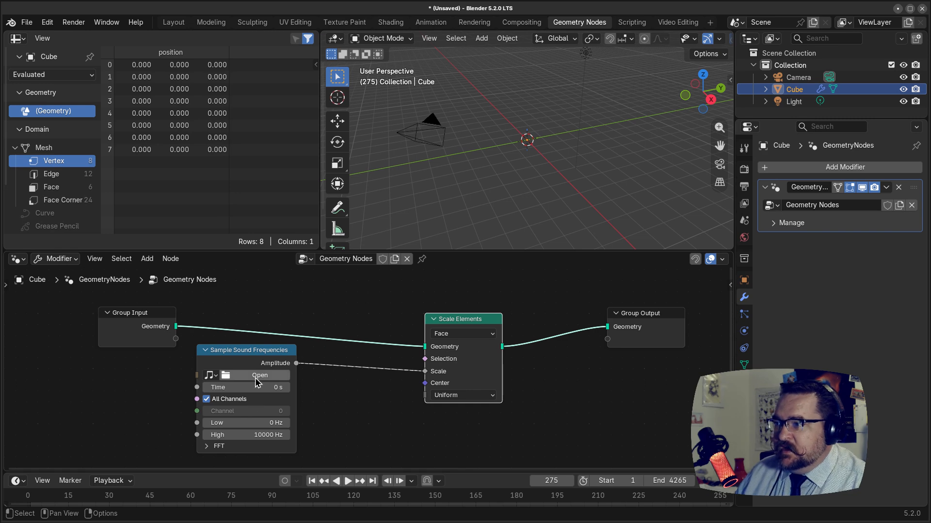
Enlarge the timeline area slightly and play the animation briefly to check how the cube responds
{"action": "left_click_drag", "start_coordinate": [162, 470], "coordinate": [167, 462]}
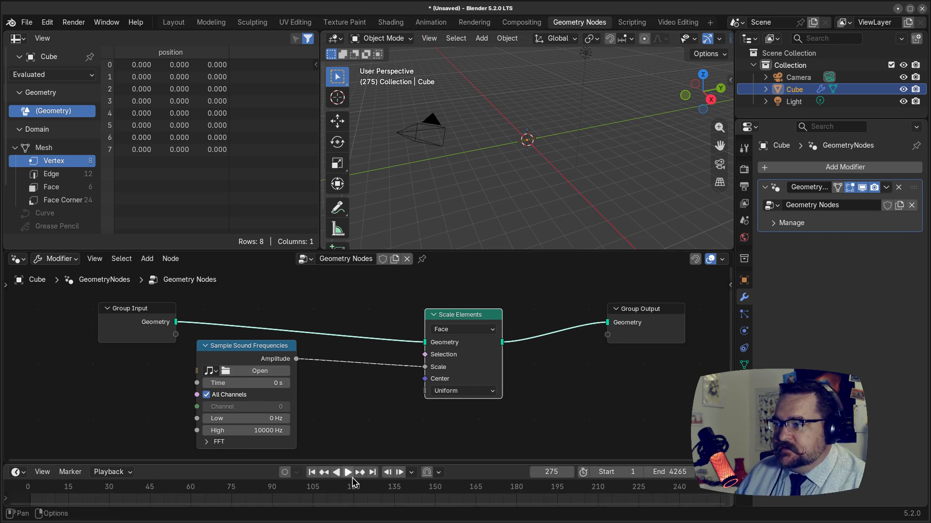
{"action": "left_click", "coordinate": [345, 473]}
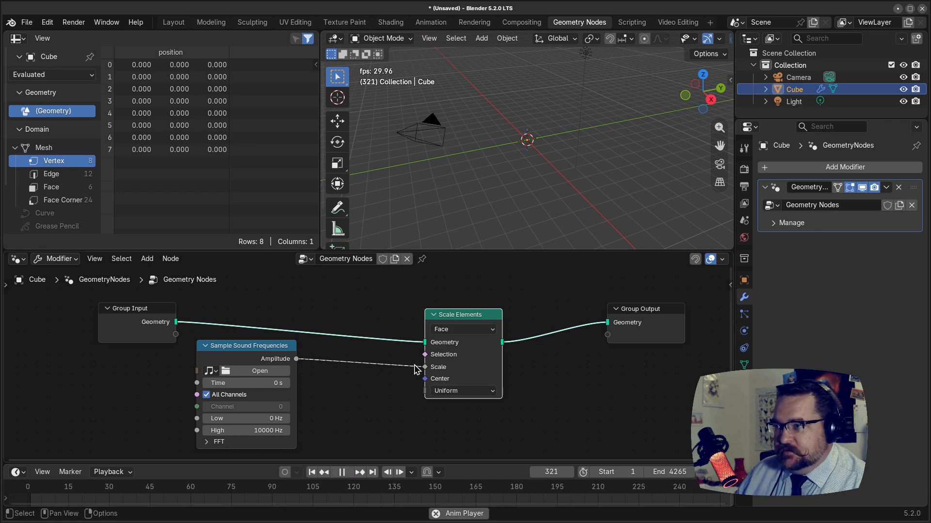
{"action": "left_click", "coordinate": [342, 472]}
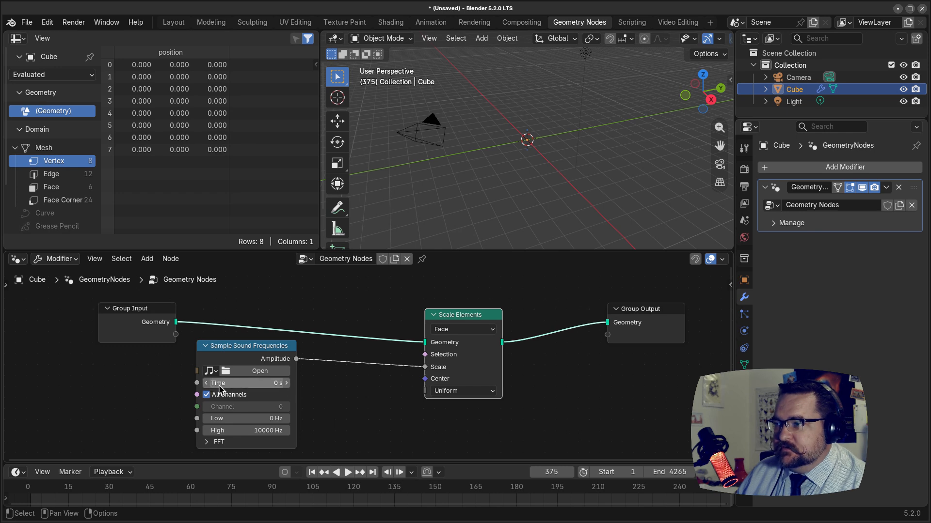
Assign "Fearless - The Soundlings (feat. Ruby Jay).mp3" to the Sample Sound Frequencies node and scrub its Time, ending at about 1.02 min
{"action": "left_click_drag", "start_coordinate": [219, 387], "coordinate": [135, 389]}
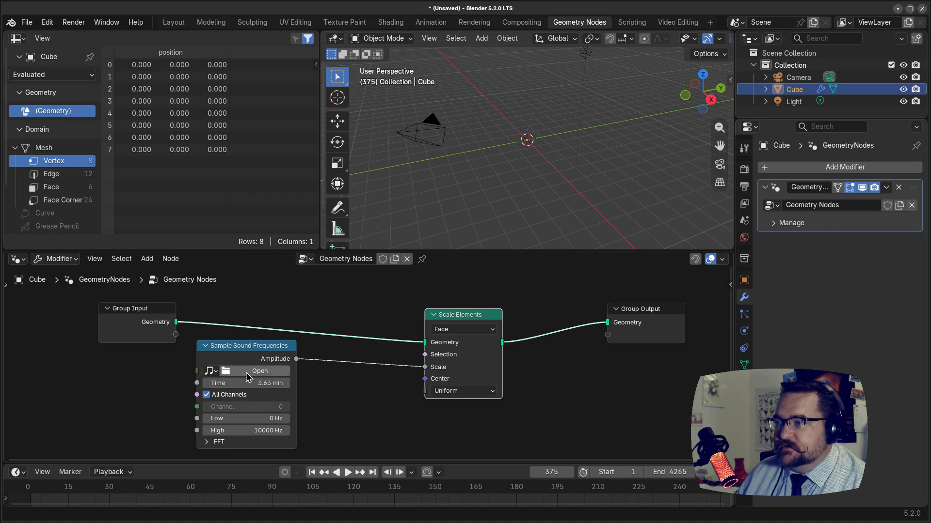
{"action": "left_click", "coordinate": [211, 372]}
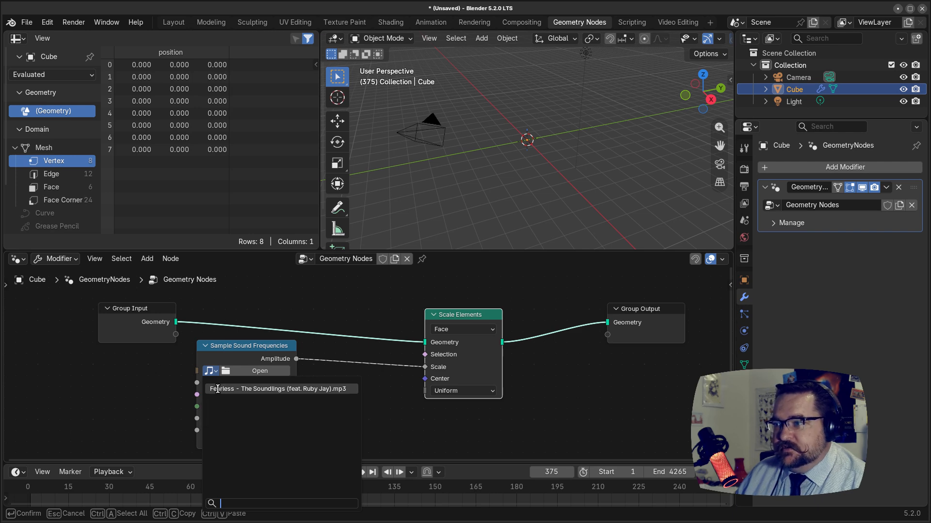
{"action": "left_click", "coordinate": [217, 389]}
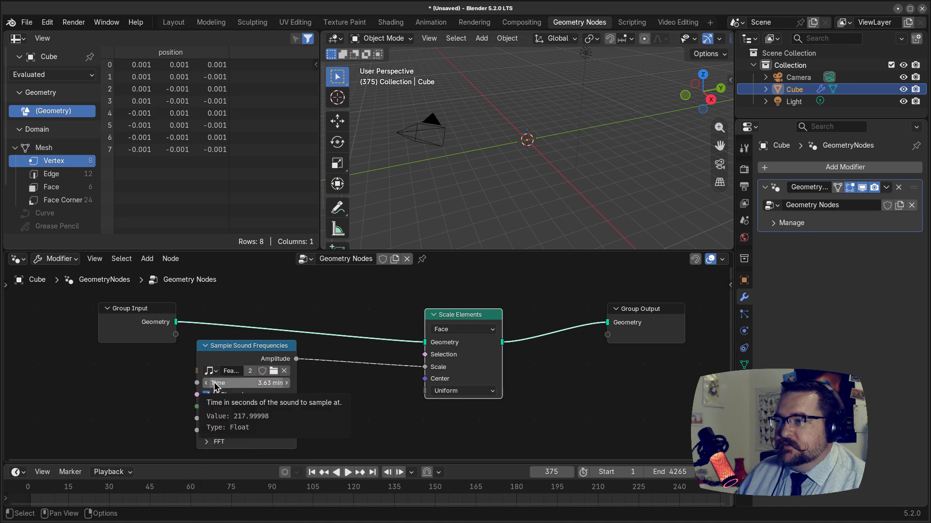
{"action": "mouse_move", "coordinate": [221, 386]}
{"action": "left_mouse_down"}
{"action": "mouse_move", "coordinate": [197, 382]}
{"action": "mouse_move", "coordinate": [222, 386]}
{"action": "left_mouse_up"}
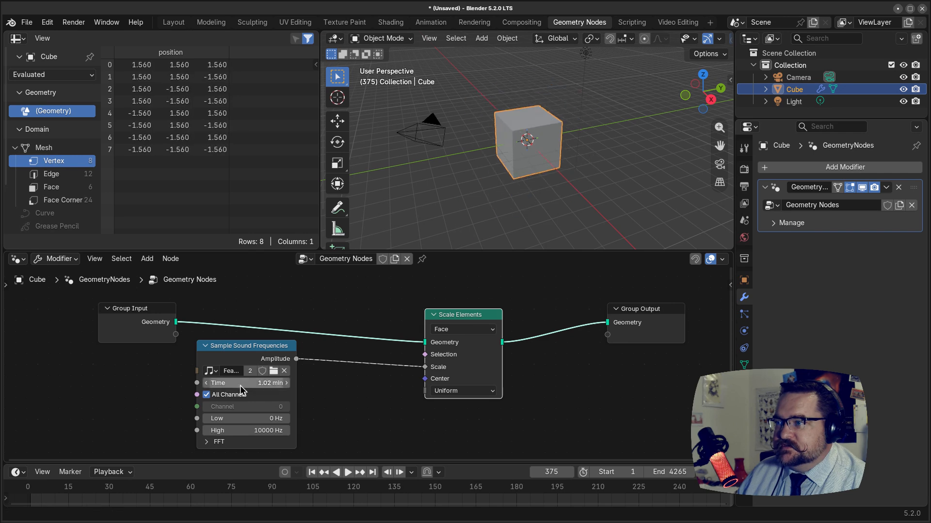
Add a Scene Time node and connect its Seconds output to the Time input of Sample Sound Frequencies
{"action": "left_click", "coordinate": [112, 377]}
{"action": "key", "text": "shift+a"}
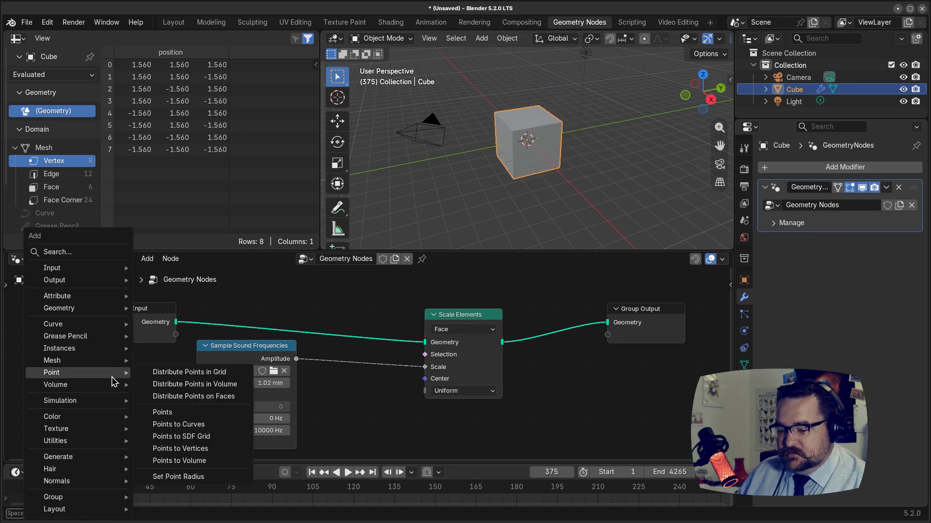
{"action": "type", "text": "scene"}
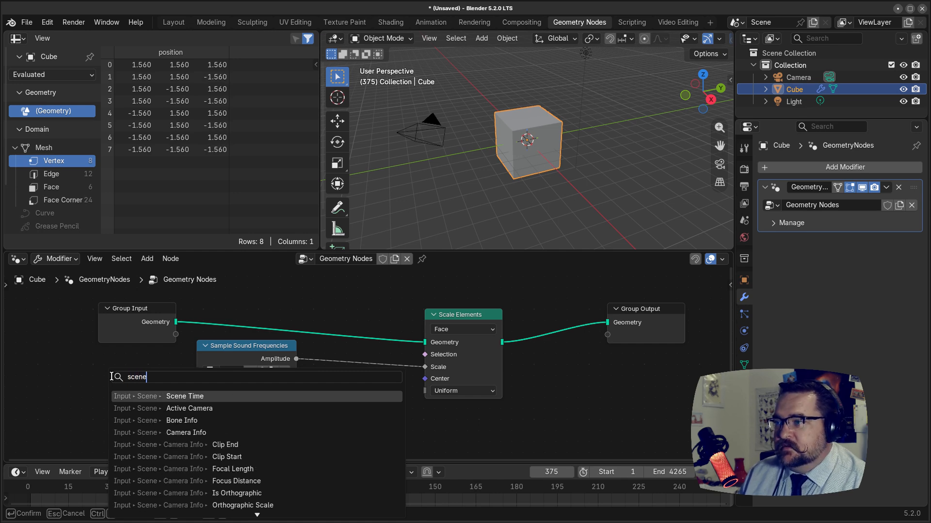
{"action": "key", "text": "Return"}
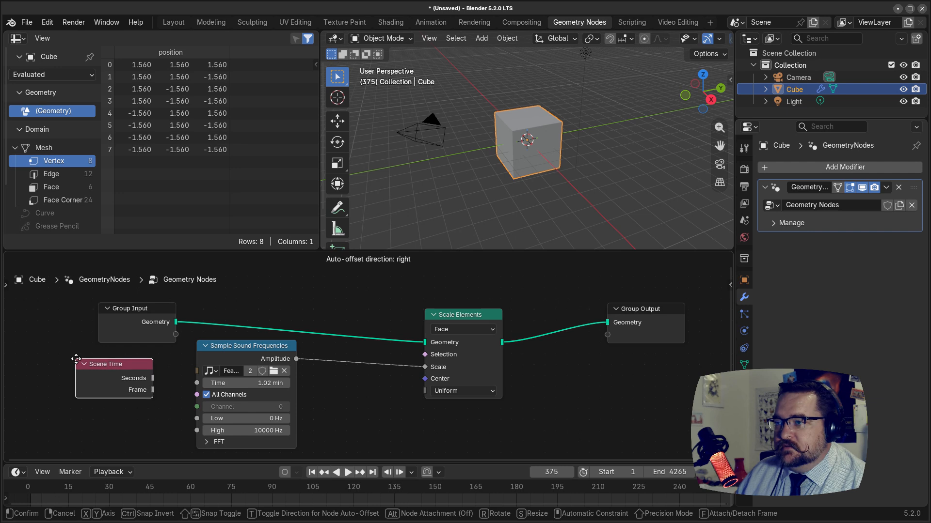
{"action": "left_click", "coordinate": [77, 361]}
{"action": "left_click_drag", "start_coordinate": [153, 378], "coordinate": [195, 390]}
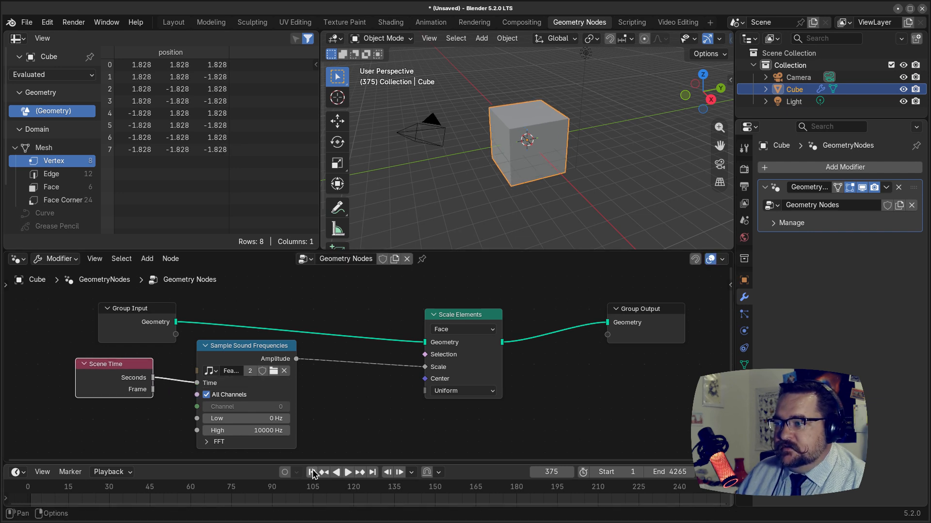
Play the animation to watch the cube react to the song, stop it, and fit the whole frame range in the timeline
{"action": "left_click", "coordinate": [348, 472]}
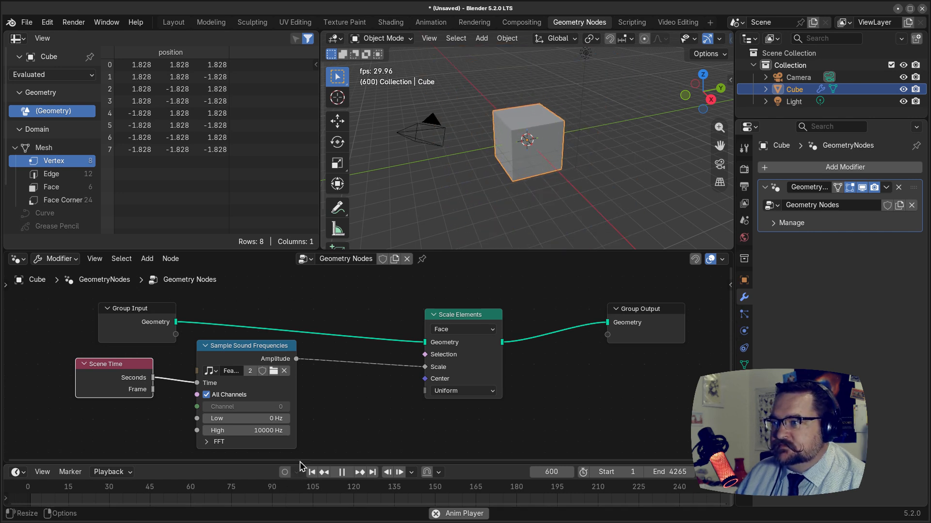
{"action": "key", "text": "space"}
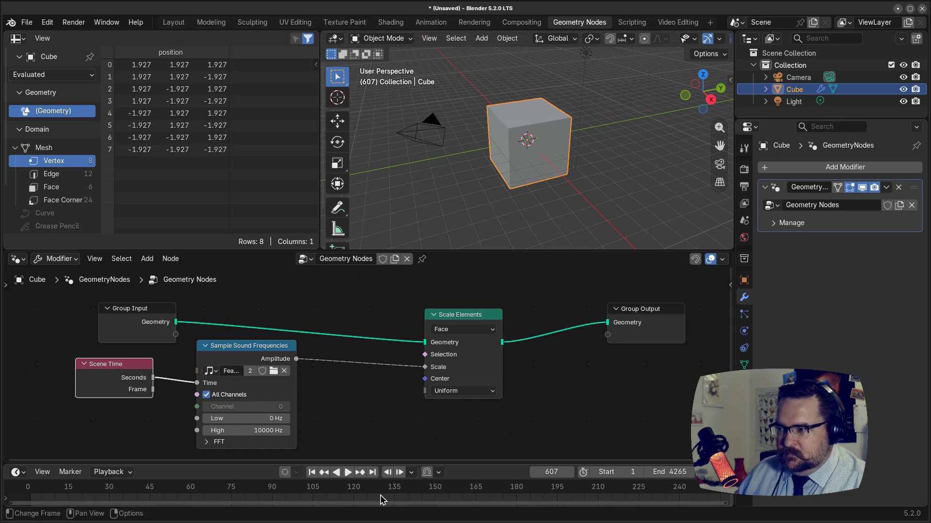
{"action": "key", "text": "Home"}
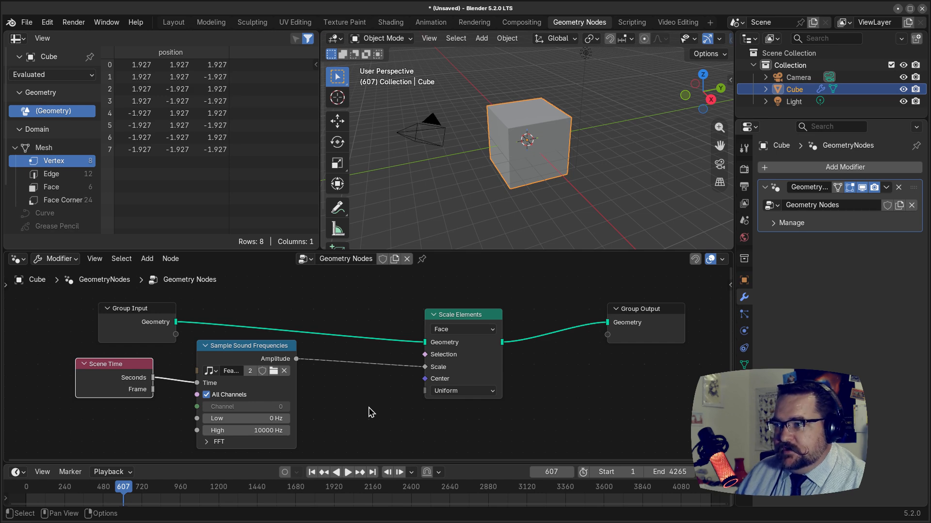
Nudge the Sample Sound Frequencies node and make the node editor taller to gain working space for the node tree
{"action": "middle_click_drag", "start_coordinate": [368, 408], "coordinate": [384, 390]}
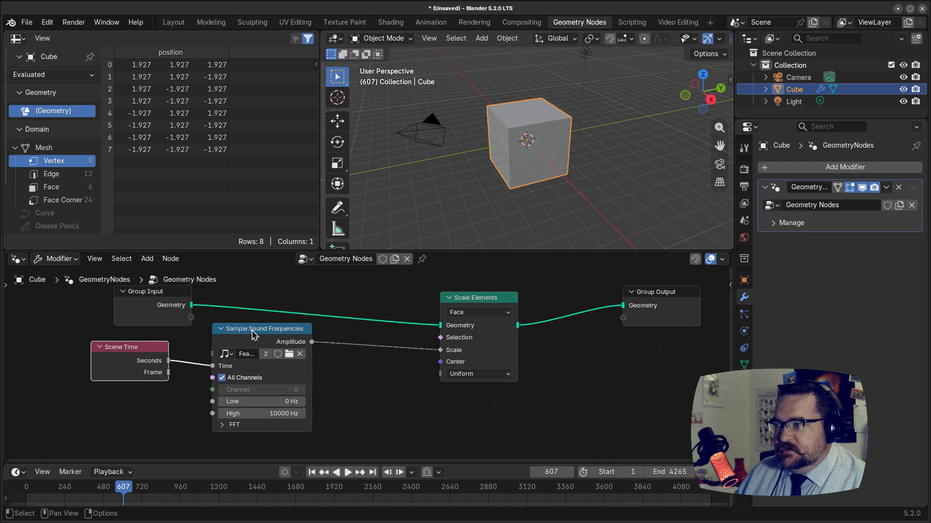
{"action": "left_click_drag", "start_coordinate": [252, 334], "coordinate": [248, 335]}
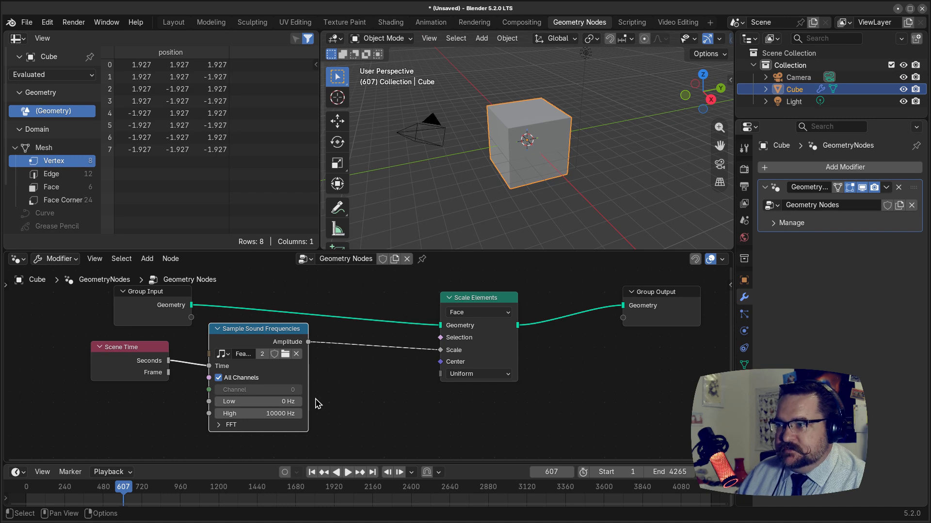
{"action": "middle_click_drag", "start_coordinate": [317, 404], "coordinate": [380, 399]}
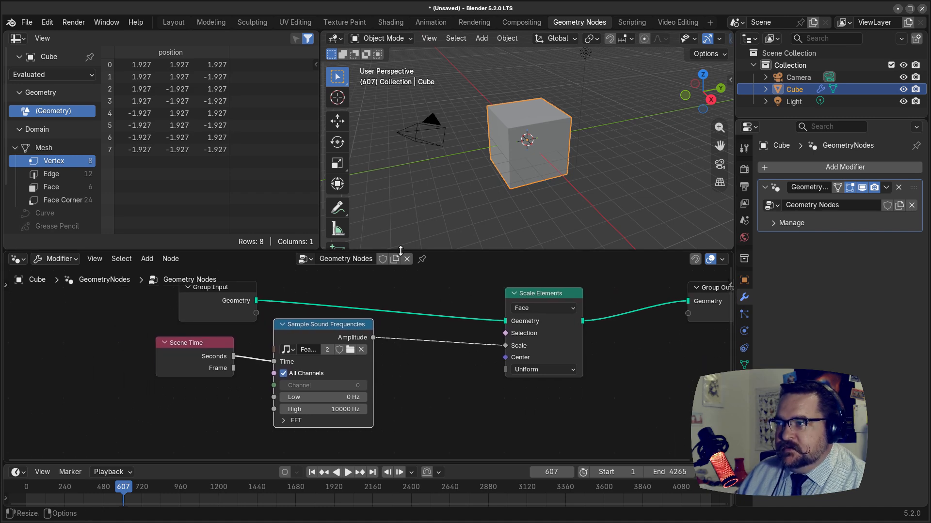
{"action": "left_click_drag", "start_coordinate": [408, 251], "coordinate": [408, 147]}
{"action": "middle_click_drag", "start_coordinate": [407, 312], "coordinate": [431, 271]}
{"action": "scroll", "coordinate": [429, 271], "scroll_direction": "up", "scroll_amount": 1}
{"action": "scroll", "coordinate": [429, 277], "scroll_direction": "down", "scroll_amount": 5}
{"action": "middle_click_drag", "start_coordinate": [398, 333], "coordinate": [421, 337]}
{"action": "middle_click_drag", "start_coordinate": [377, 360], "coordinate": [281, 362]}
{"action": "scroll", "coordinate": [334, 361], "scroll_direction": "up", "scroll_amount": 1}
Delete the Scale Elements and Group Input nodes from the node tree
{"action": "left_click", "coordinate": [445, 223]}
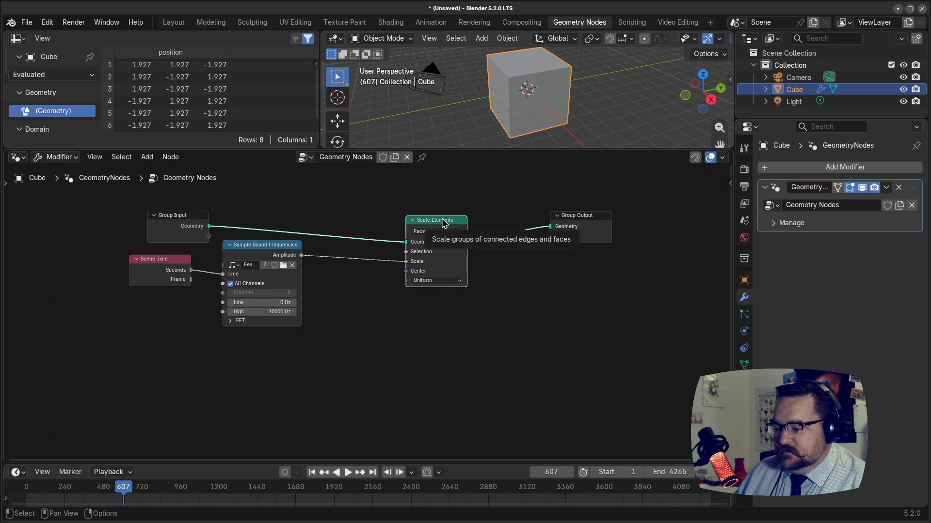
{"action": "key", "text": "x"}
{"action": "left_click", "coordinate": [201, 222]}
{"action": "key", "text": "x"}
Add a Mesh Line node above the Scene Time and Sample Sound Frequencies nodes
{"action": "middle_click_drag", "start_coordinate": [294, 215], "coordinate": [305, 235]}
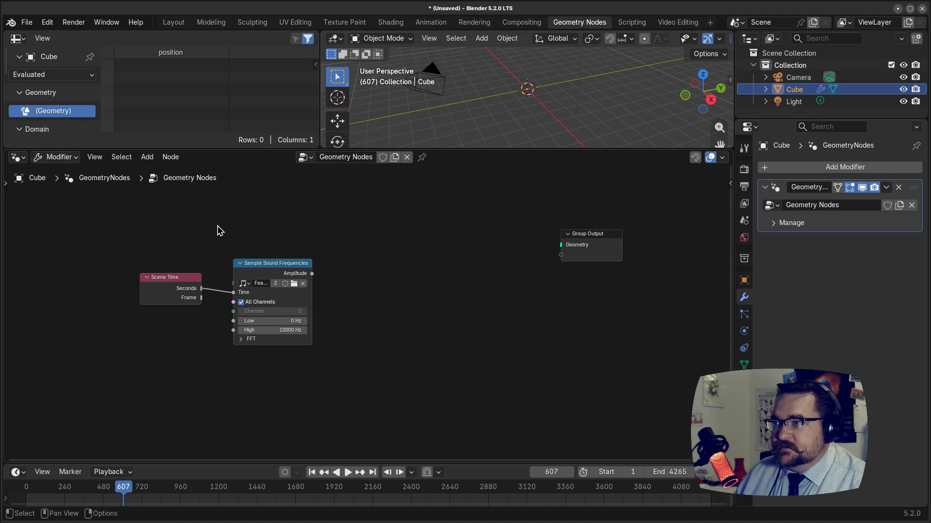
{"action": "key", "text": "shift+a"}
{"action": "mouse_move", "coordinate": [194, 241]}
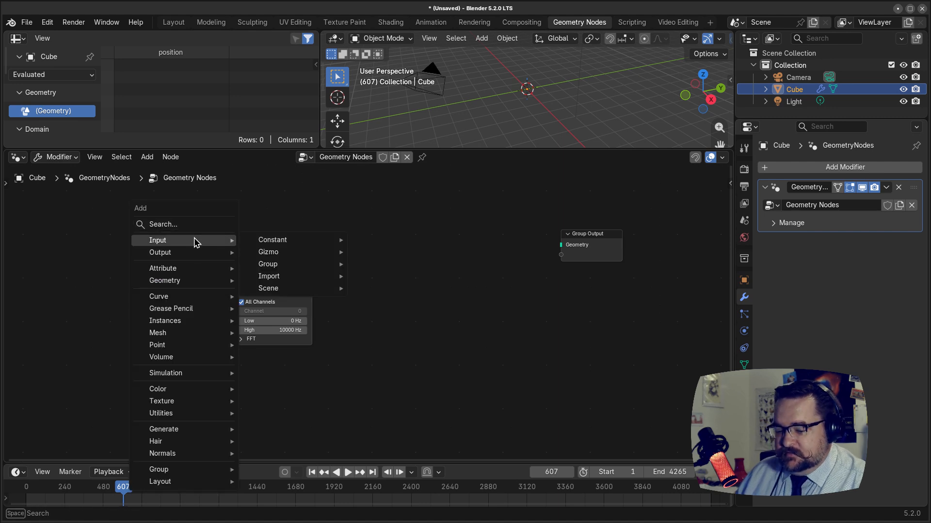
{"action": "type", "text": "mesh"}
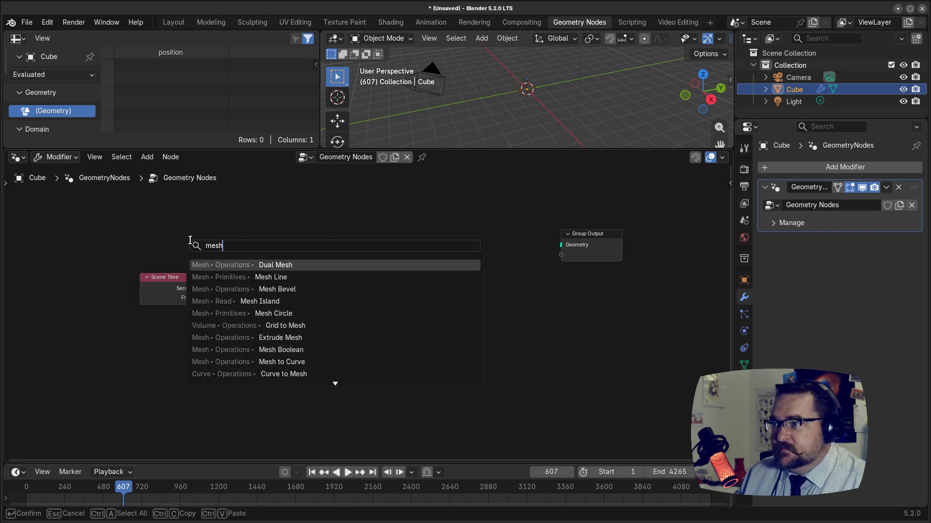
{"action": "key", "text": "Down"}
{"action": "key", "text": "Return"}
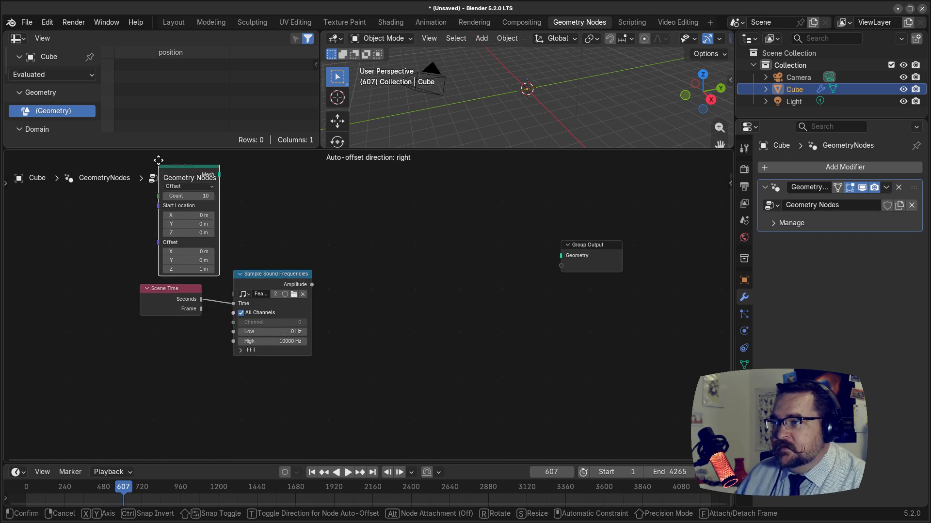
{"action": "left_click", "coordinate": [209, 195]}
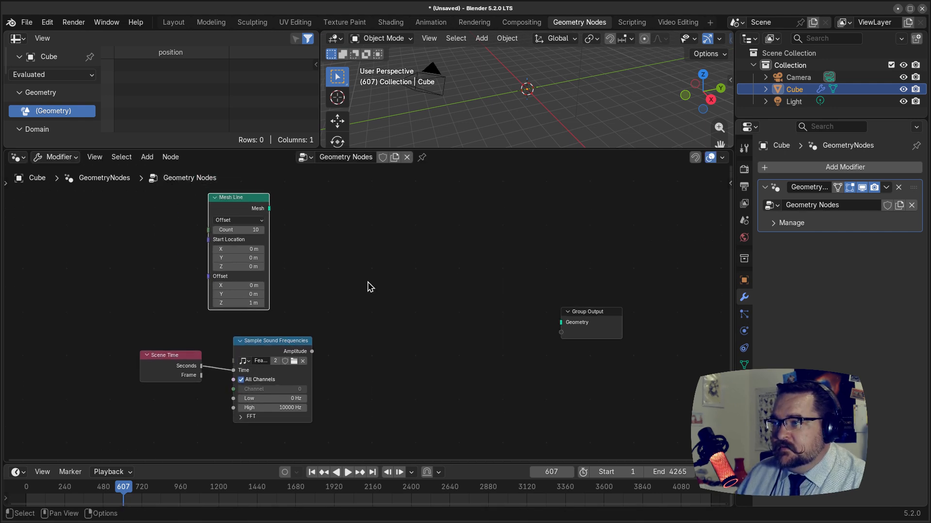
Switch the Mesh Line node to End Points mode and set its start location X to 16 m
{"action": "left_click", "coordinate": [244, 221]}
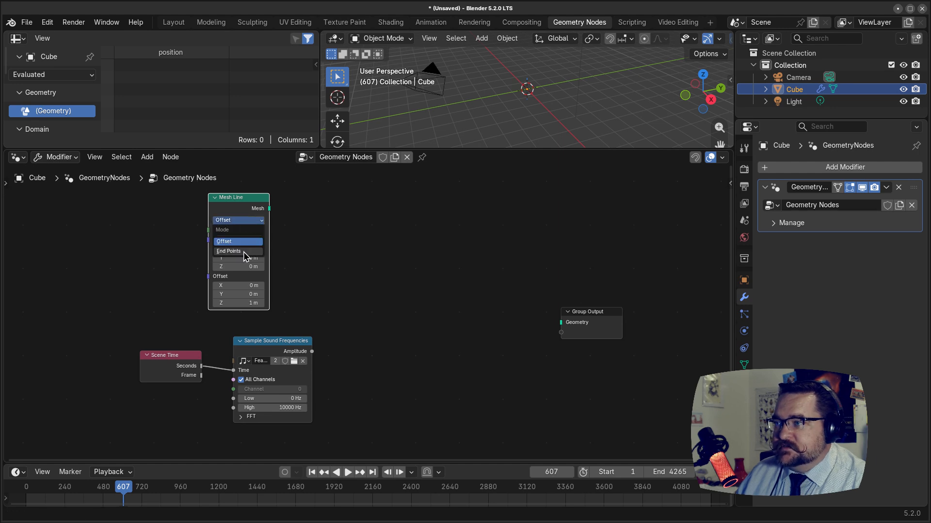
{"action": "left_click", "coordinate": [245, 252]}
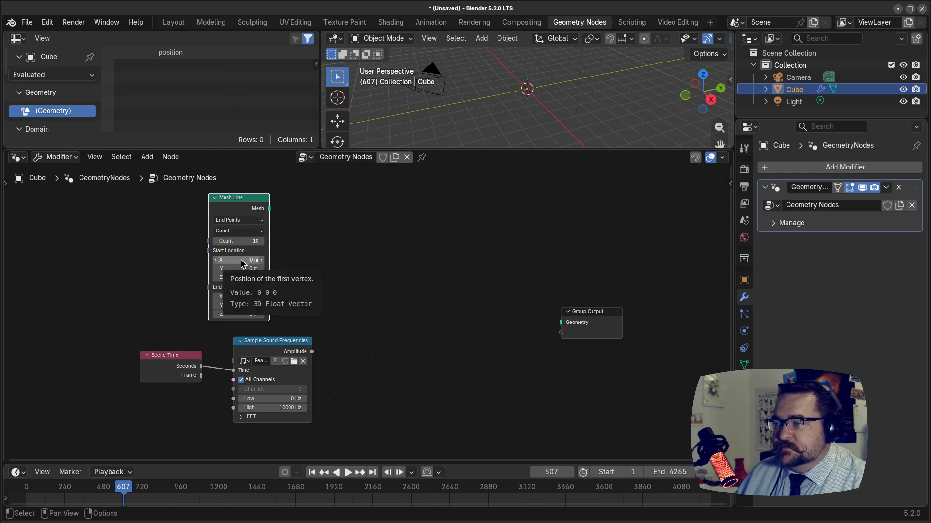
{"action": "left_click", "coordinate": [238, 261]}
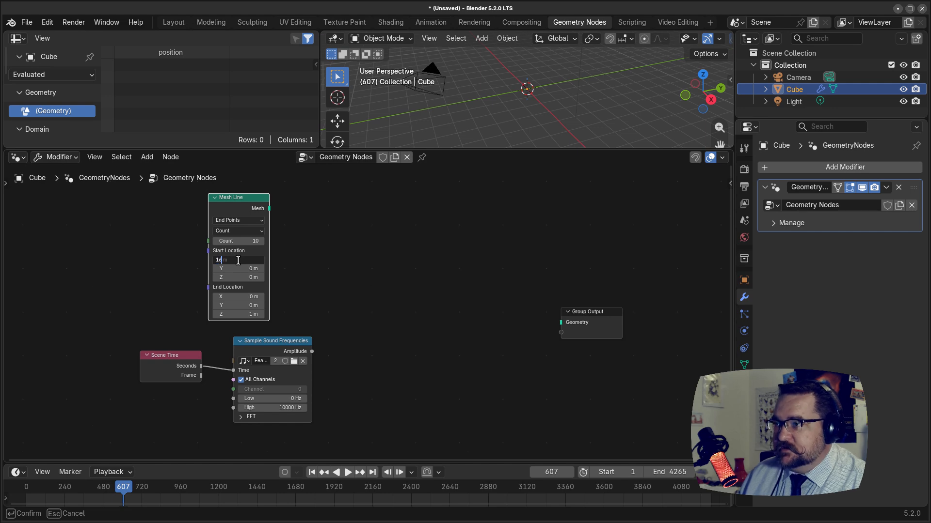
{"action": "key", "text": "Return"}
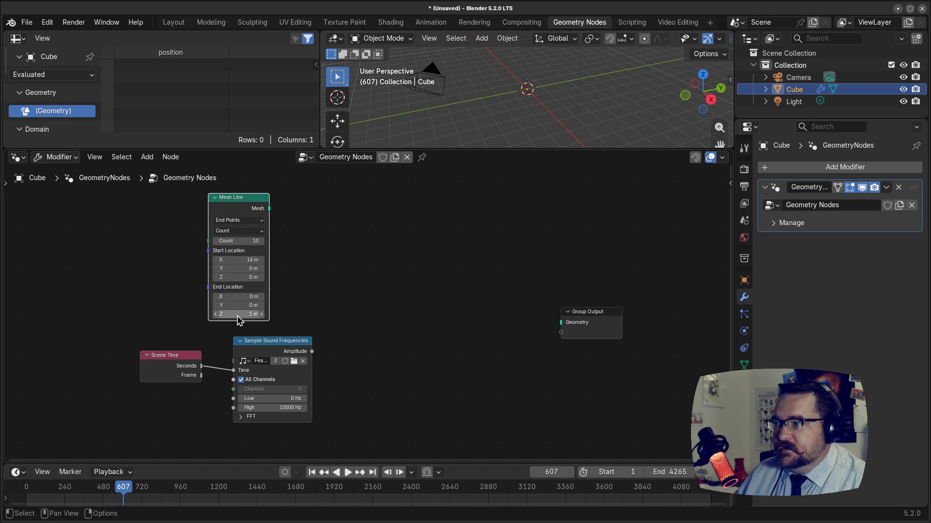
Set the Mesh Line's end location to 16 m in X and 0 m in Z
{"action": "left_click", "coordinate": [243, 298]}
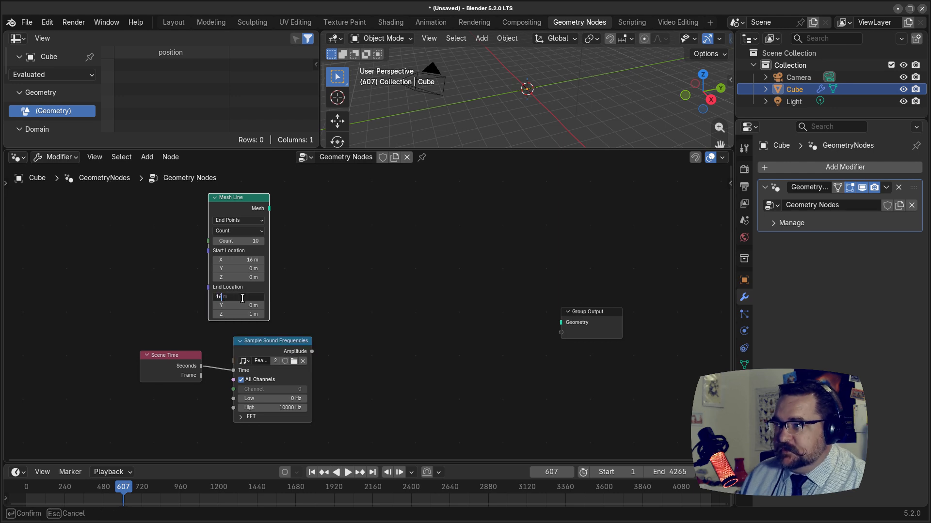
{"action": "type", "text": "16"}
{"action": "key", "text": "Return"}
{"action": "left_click", "coordinate": [246, 315]}
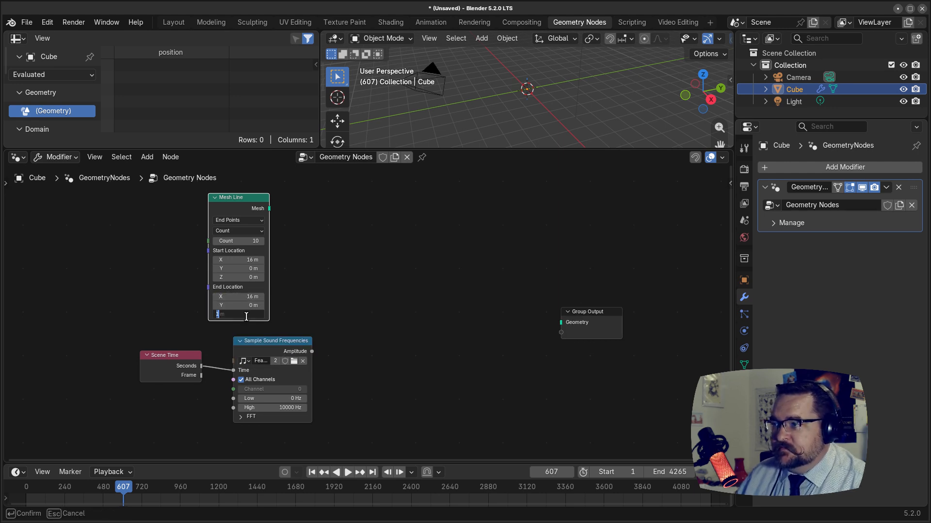
{"action": "type", "text": "0"}
{"action": "key", "text": "Return"}
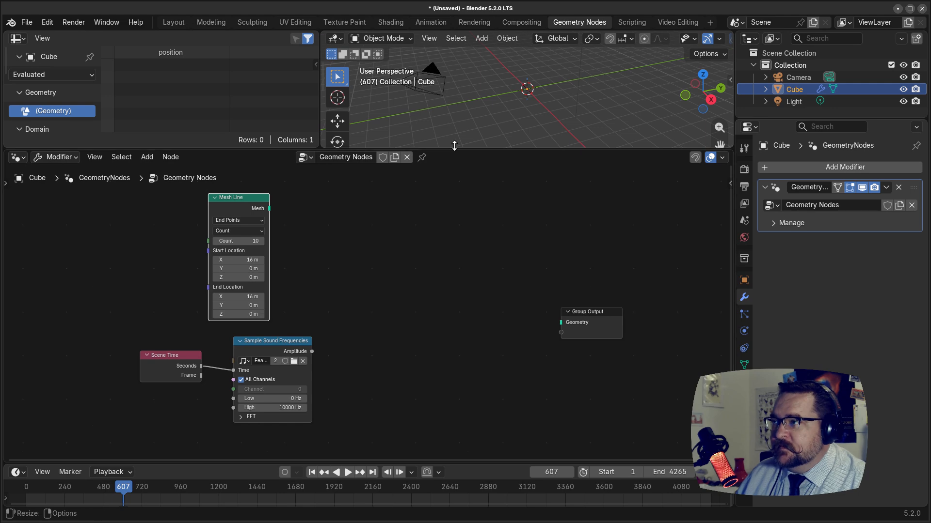
Connect the Mesh Line's Mesh output to the Group Output's Geometry input and inspect the viewport
{"action": "left_click_drag", "start_coordinate": [270, 209], "coordinate": [555, 330]}
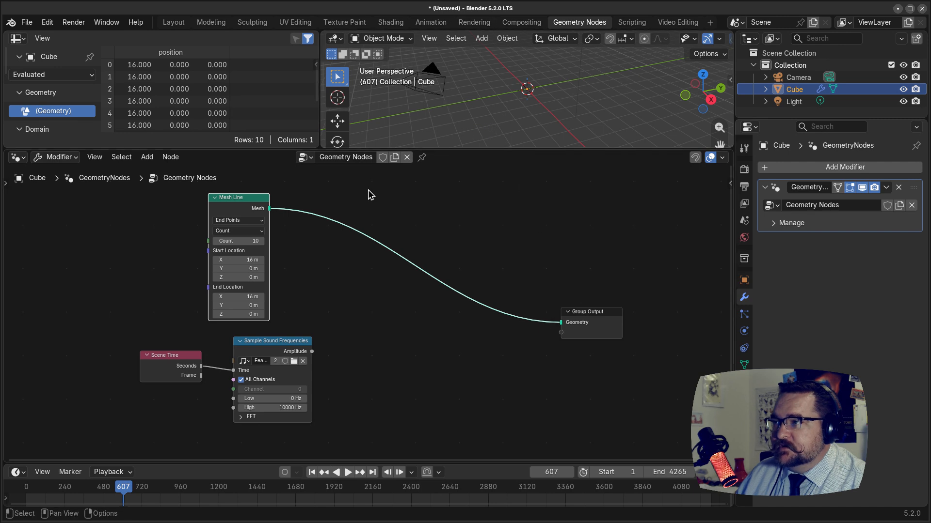
{"action": "middle_click_drag", "start_coordinate": [422, 135], "coordinate": [583, 119]}
{"action": "scroll", "coordinate": [548, 107], "scroll_direction": "up", "scroll_amount": 5}
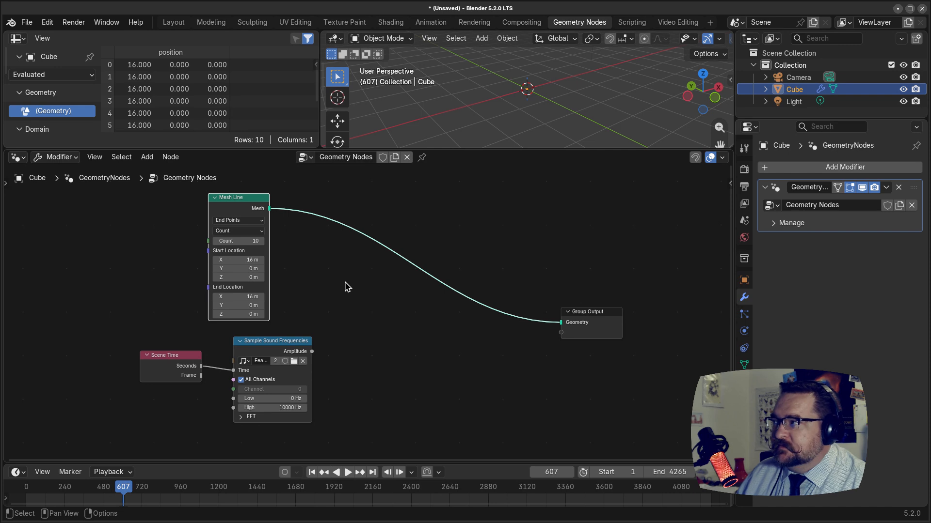
Add a Cube mesh primitive node beside the Mesh Line node
{"action": "key", "text": "shift+a"}
{"action": "type", "text": "cu"}
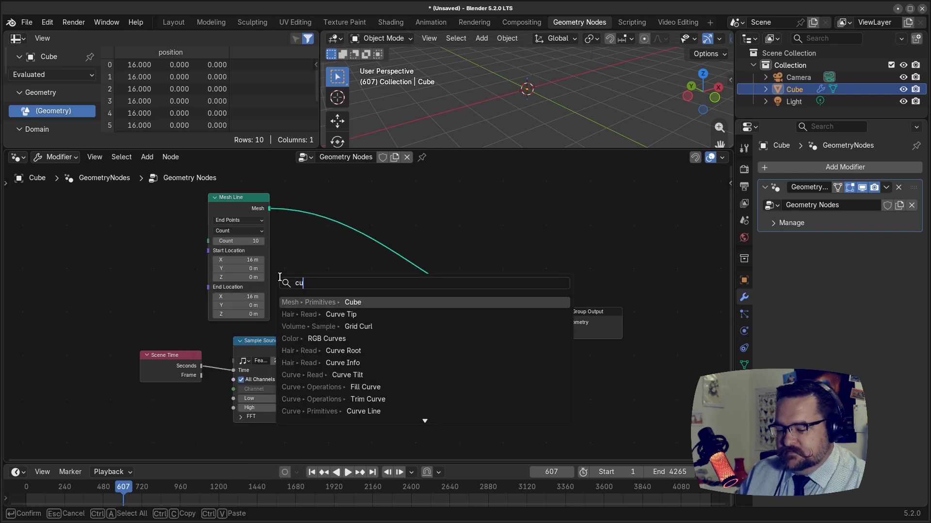
{"action": "type", "text": "be"}
{"action": "key", "text": "Return"}
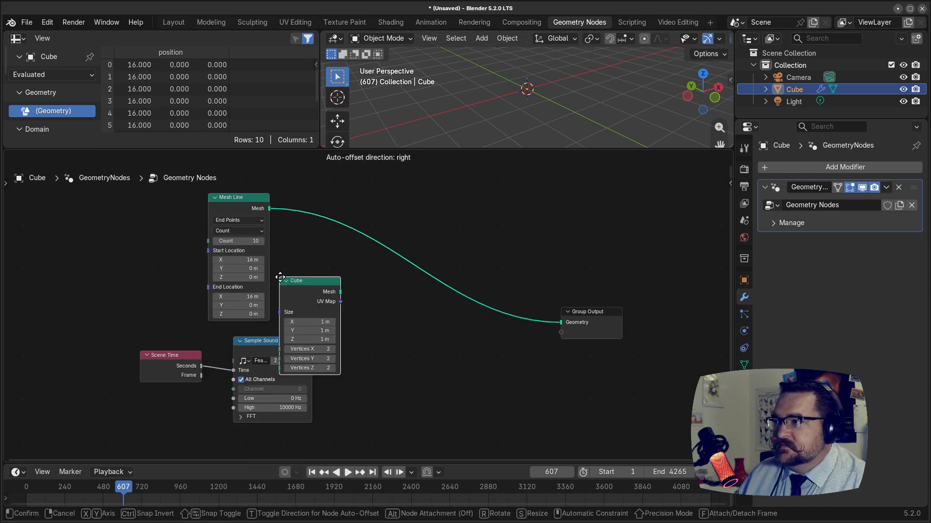
{"action": "left_click", "coordinate": [284, 236]}
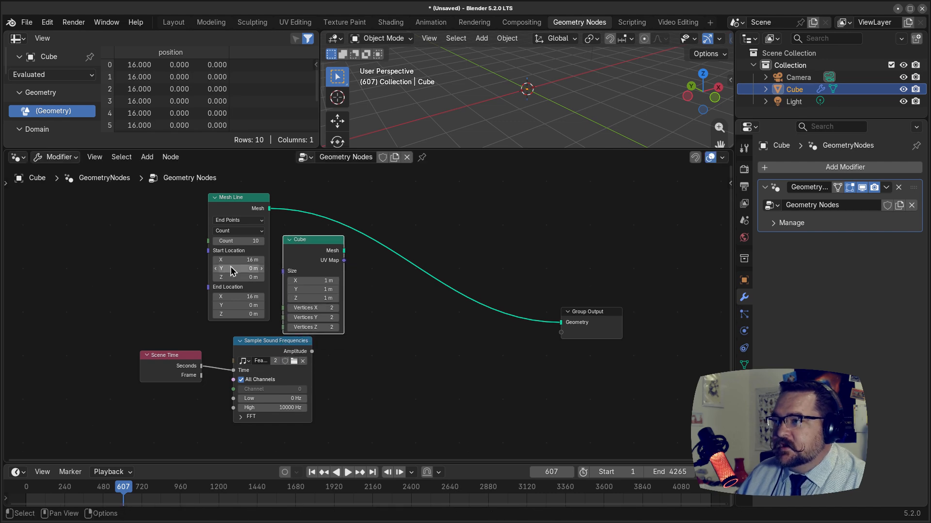
Set the Mesh Line's start location X to -16 m
{"action": "left_click", "coordinate": [243, 259]}
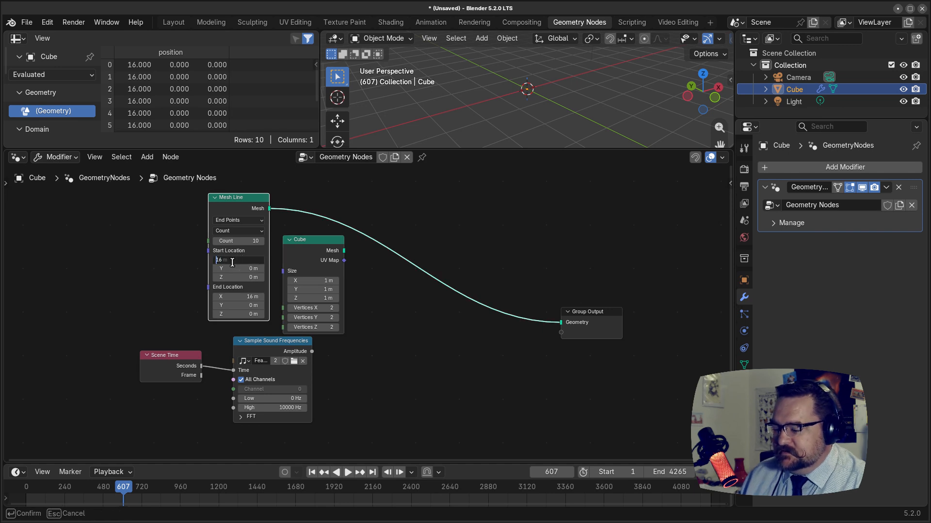
{"action": "type", "text": "-"}
{"action": "key", "text": "Return"}
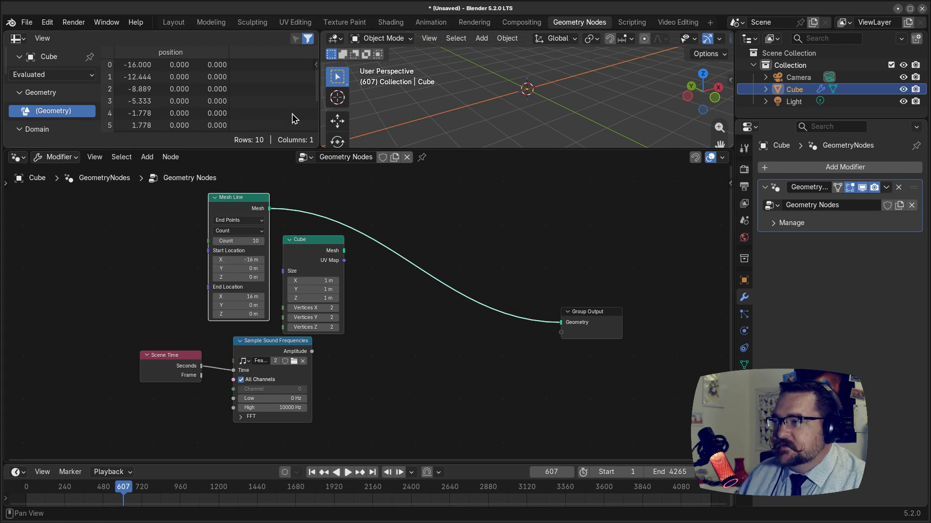
{"action": "mouse_move", "coordinate": [542, 101]}
{"action": "middle_mouse_down"}
{"action": "mouse_move", "coordinate": [561, 106]}
{"action": "mouse_move", "coordinate": [547, 108]}
{"action": "middle_mouse_up"}
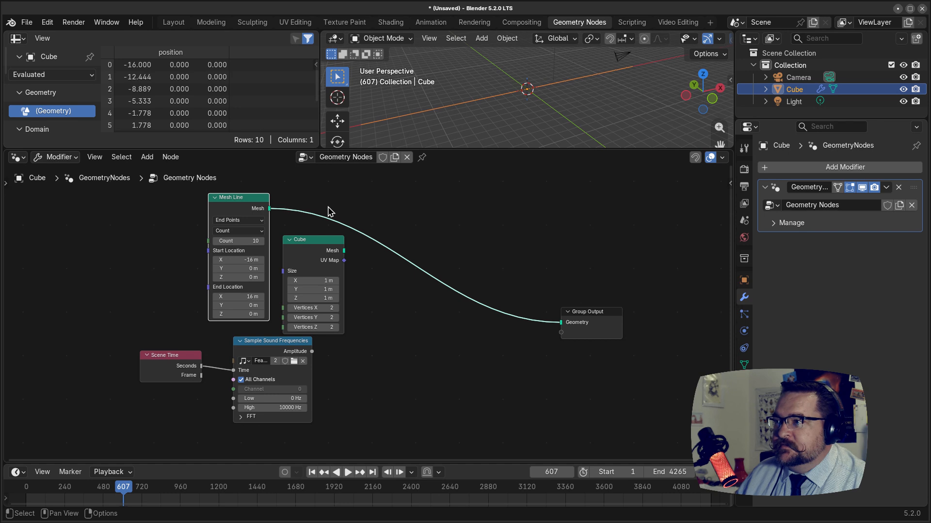
Insert an Instance on Points node between Mesh Line and Group Output, and connect the Cube's Mesh output to its Instance input
{"action": "left_click_drag", "start_coordinate": [612, 324], "coordinate": [653, 225]}
{"action": "left_click_drag", "start_coordinate": [314, 243], "coordinate": [315, 237]}
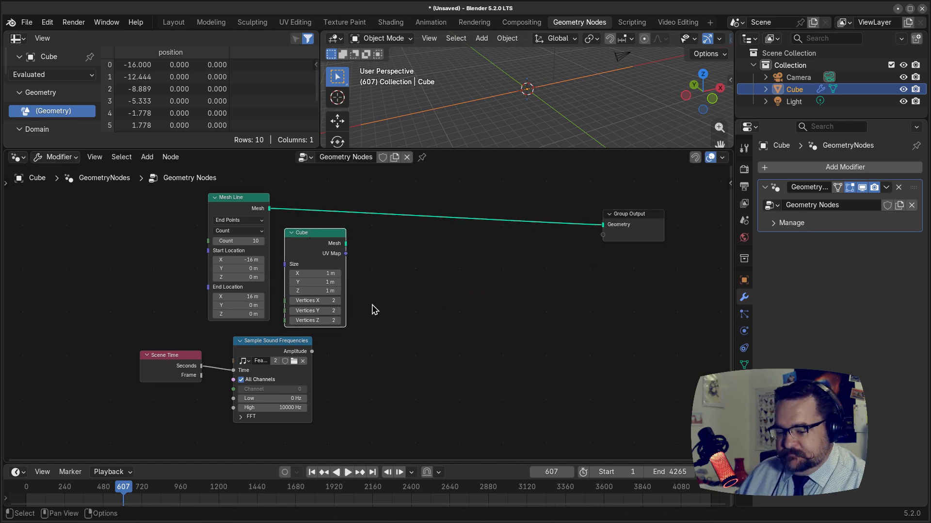
{"action": "key", "text": "shift+a"}
{"action": "type", "text": "insta"}
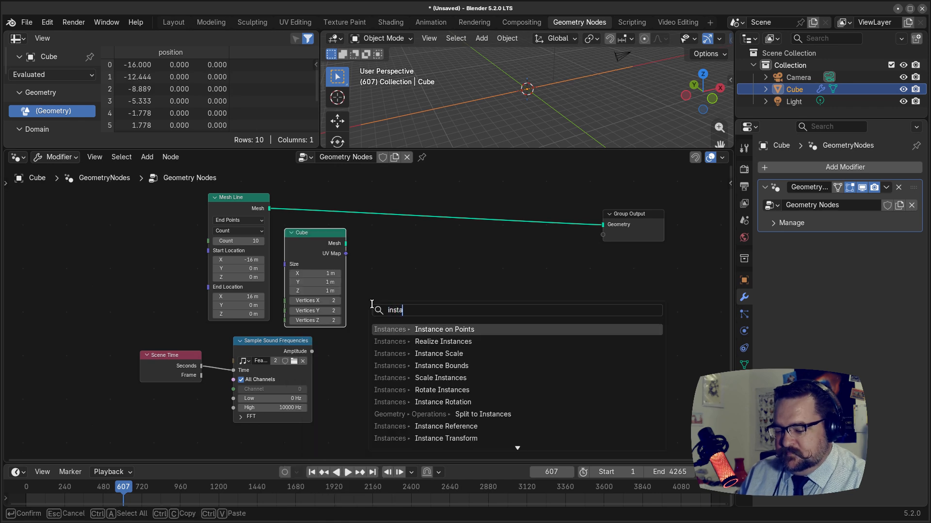
{"action": "type", "text": "n"}
{"action": "key", "text": "Return"}
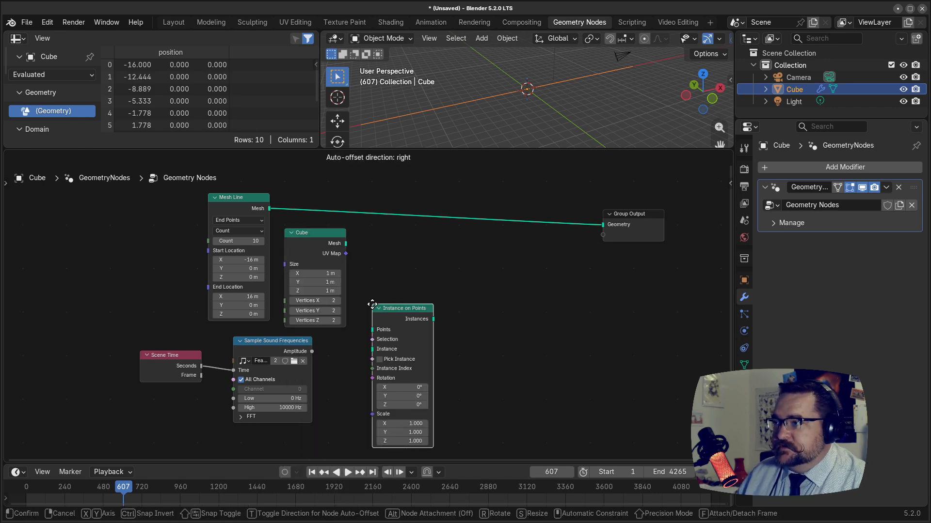
{"action": "left_click", "coordinate": [420, 234]}
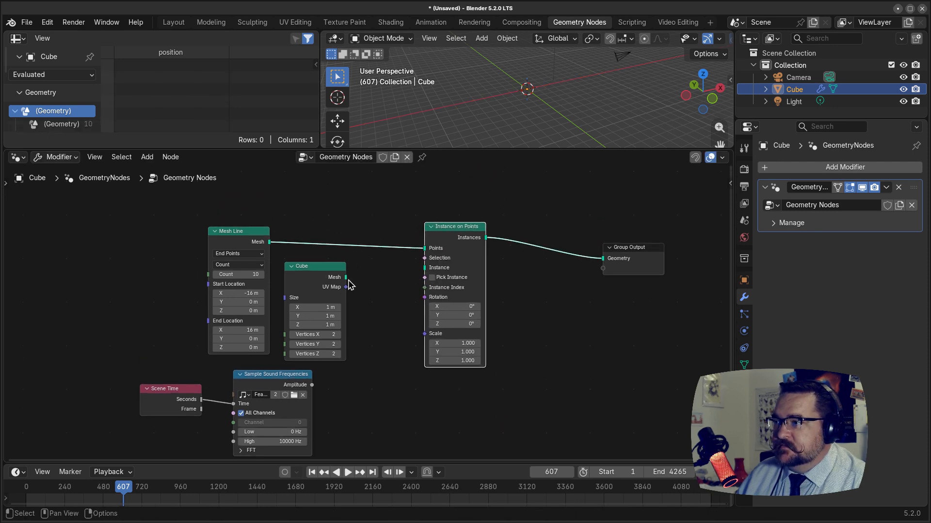
{"action": "left_click_drag", "start_coordinate": [348, 281], "coordinate": [425, 268]}
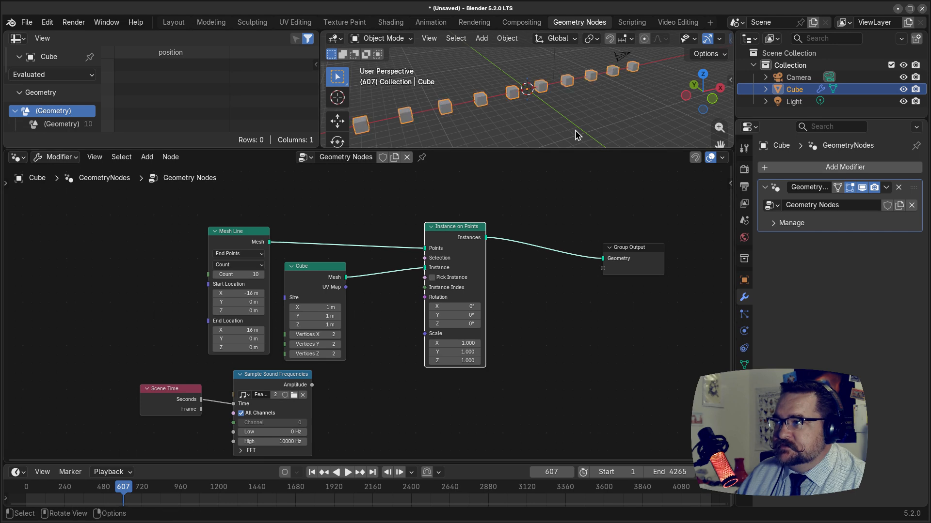
{"action": "middle_click_drag", "start_coordinate": [575, 136], "coordinate": [525, 123]}
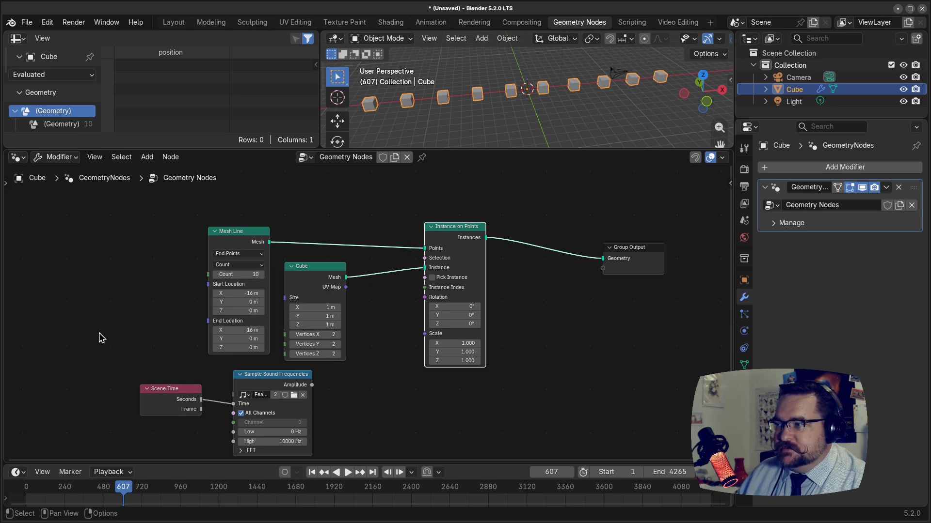
Add an Integer node in front of the Mesh Line and connect it to the Mesh Line's Count input
{"action": "key", "text": "shift+a"}
{"action": "type", "text": "i"}
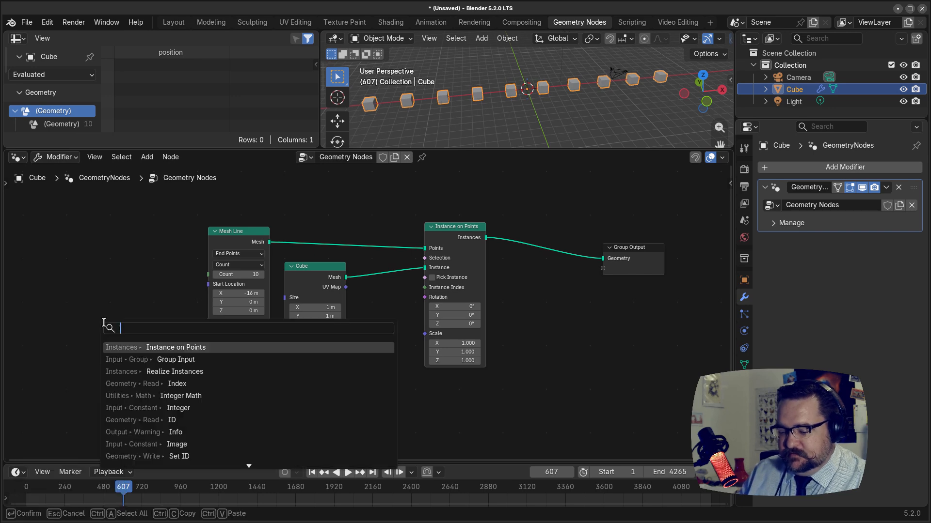
{"action": "type", "text": "nteg"}
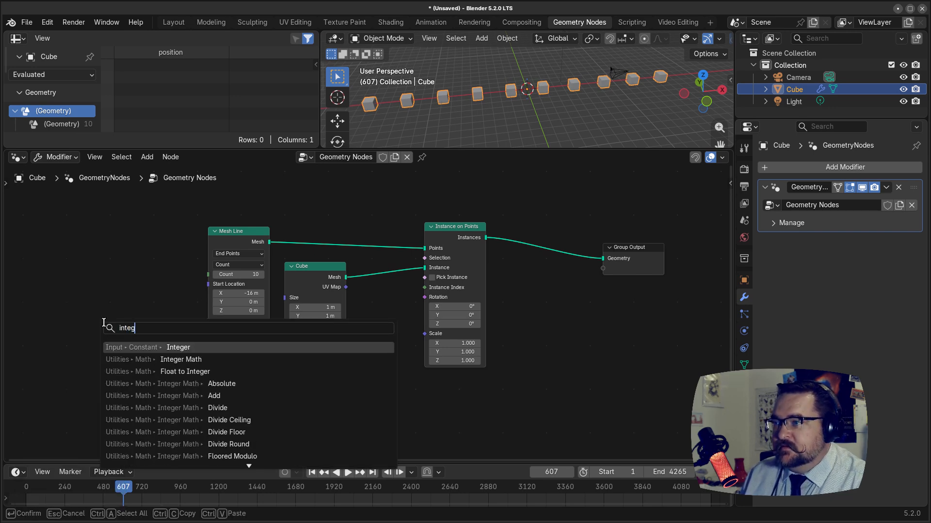
{"action": "key", "text": "Return"}
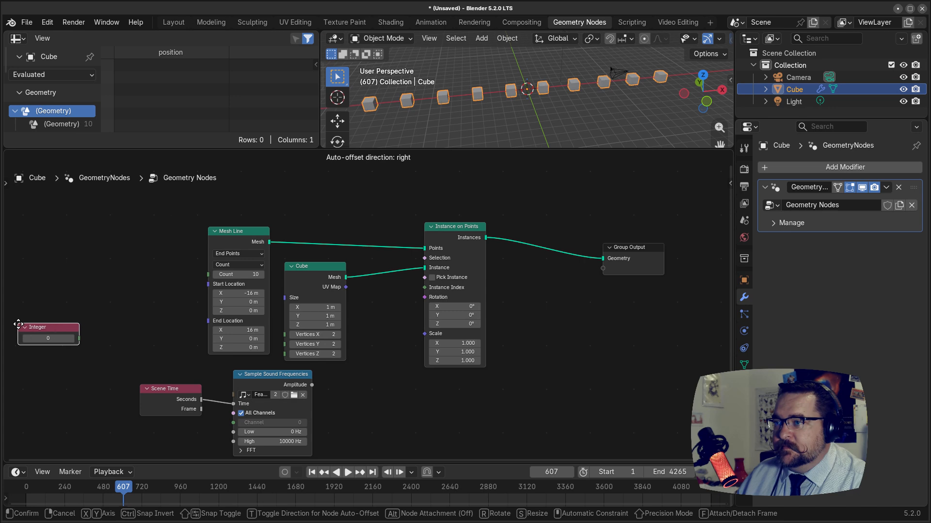
{"action": "left_click", "coordinate": [8, 324]}
{"action": "left_click_drag", "start_coordinate": [68, 339], "coordinate": [232, 275]}
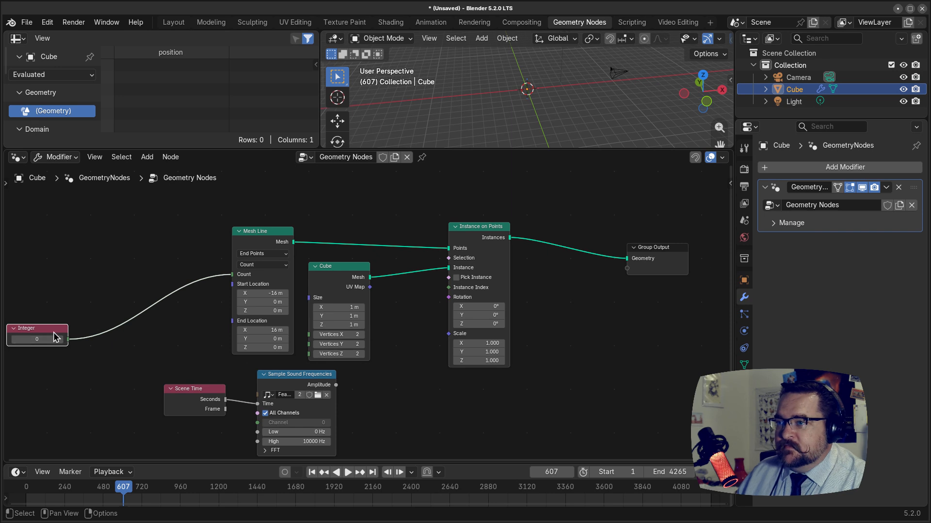
Nudge the Integer node upward and set its value to 32
{"action": "left_click_drag", "start_coordinate": [51, 328], "coordinate": [50, 317]}
{"action": "left_click", "coordinate": [39, 331]}
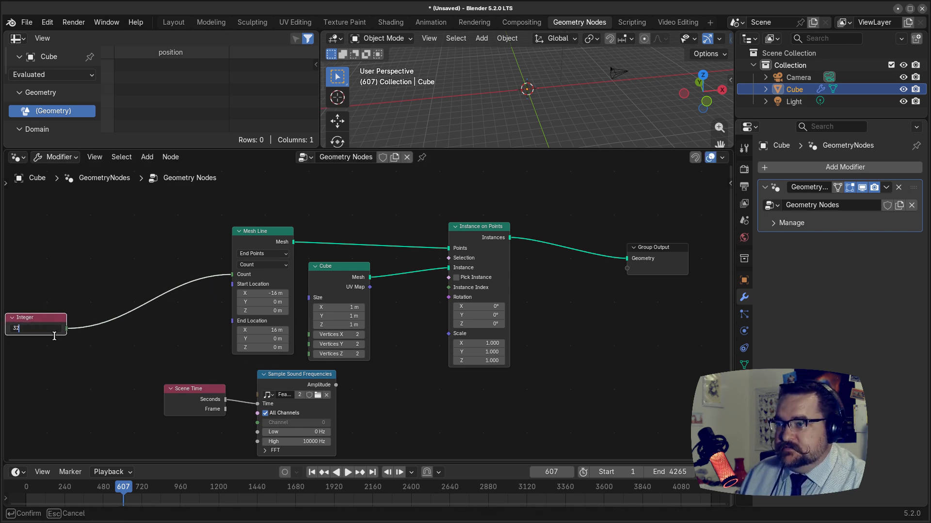
{"action": "key", "text": "Return"}
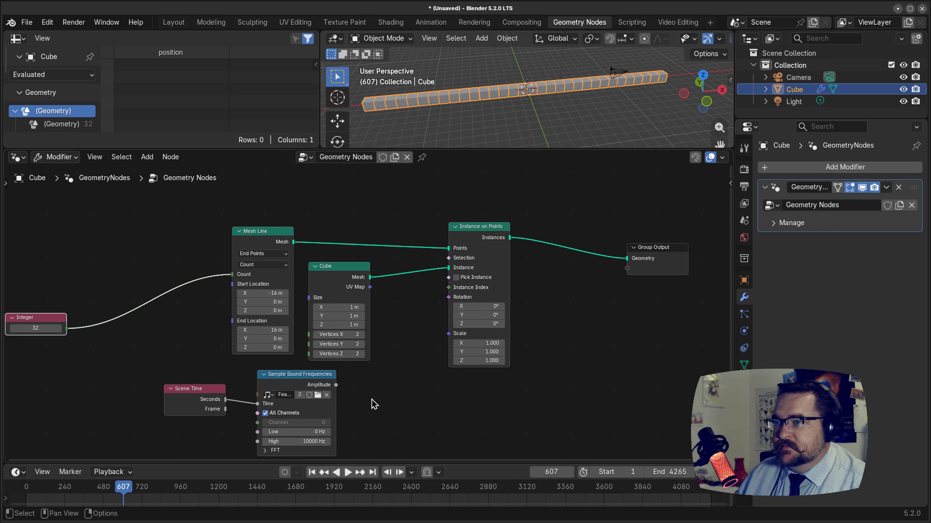
Rearrange the Mesh Line, Cube, Scene Time and Sample Sound Frequencies nodes to leave free space before Instance on Points
{"action": "middle_click_drag", "start_coordinate": [372, 406], "coordinate": [428, 356]}
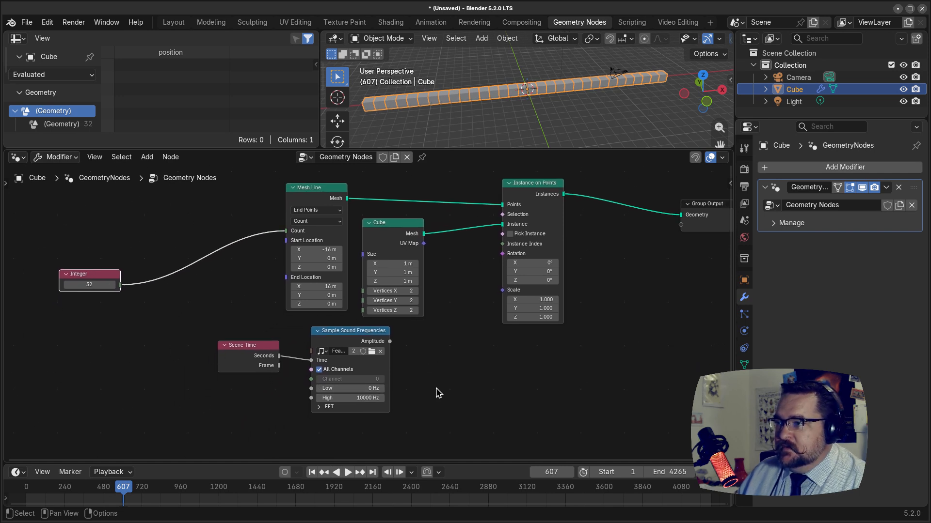
{"action": "middle_click_drag", "start_coordinate": [440, 393], "coordinate": [413, 388]}
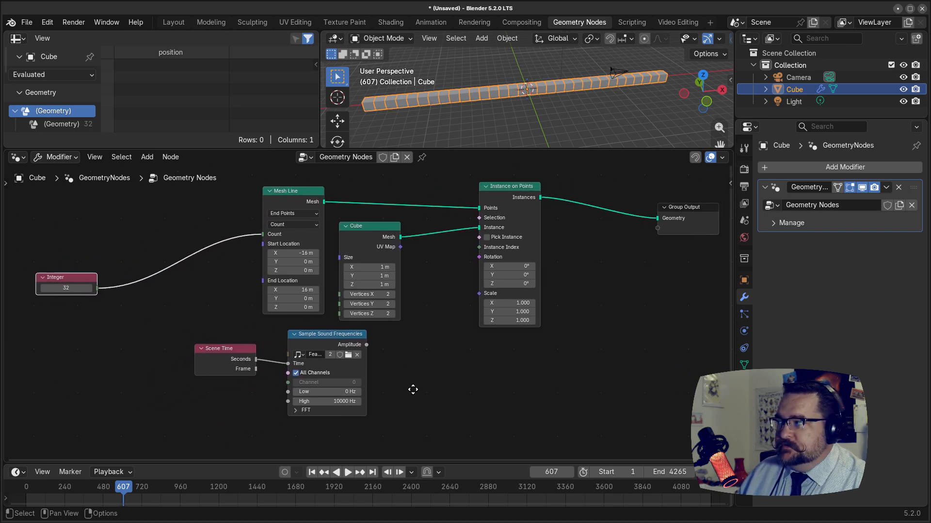
{"action": "middle_click_drag", "start_coordinate": [480, 391], "coordinate": [453, 393]}
{"action": "left_click_drag", "start_coordinate": [315, 340], "coordinate": [365, 336]}
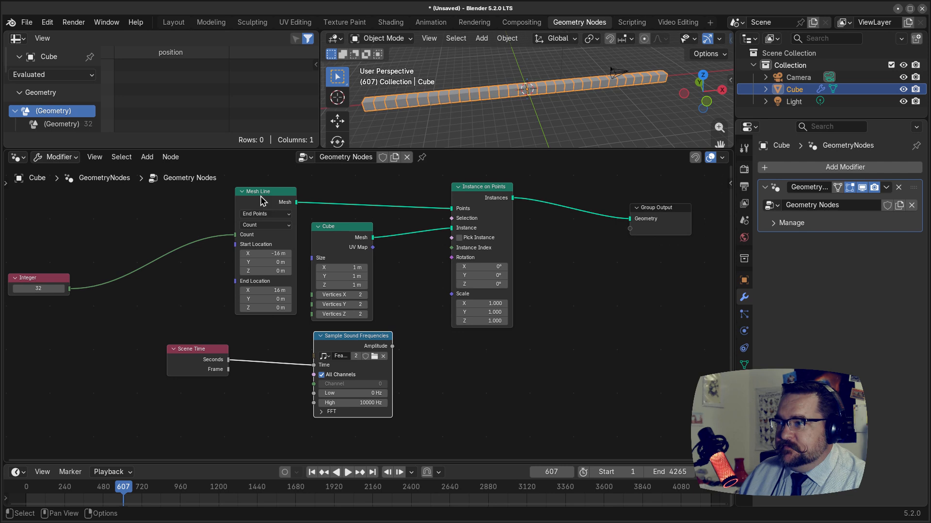
{"action": "left_click_drag", "start_coordinate": [262, 194], "coordinate": [182, 183]}
{"action": "left_click_drag", "start_coordinate": [342, 231], "coordinate": [260, 210]}
{"action": "left_click_drag", "start_coordinate": [361, 334], "coordinate": [346, 292]}
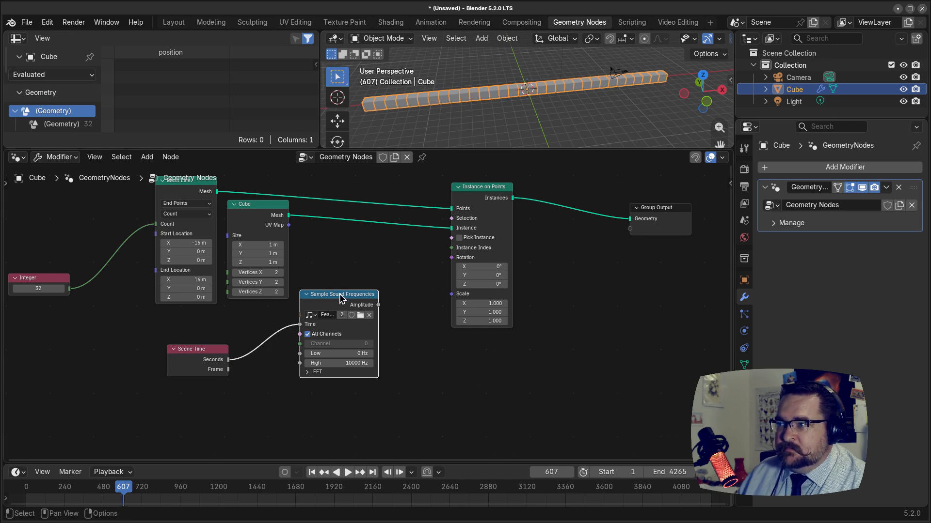
{"action": "left_click_drag", "start_coordinate": [350, 300], "coordinate": [351, 280]}
{"action": "left_click_drag", "start_coordinate": [192, 362], "coordinate": [227, 328]}
{"action": "left_click_drag", "start_coordinate": [325, 281], "coordinate": [327, 298]}
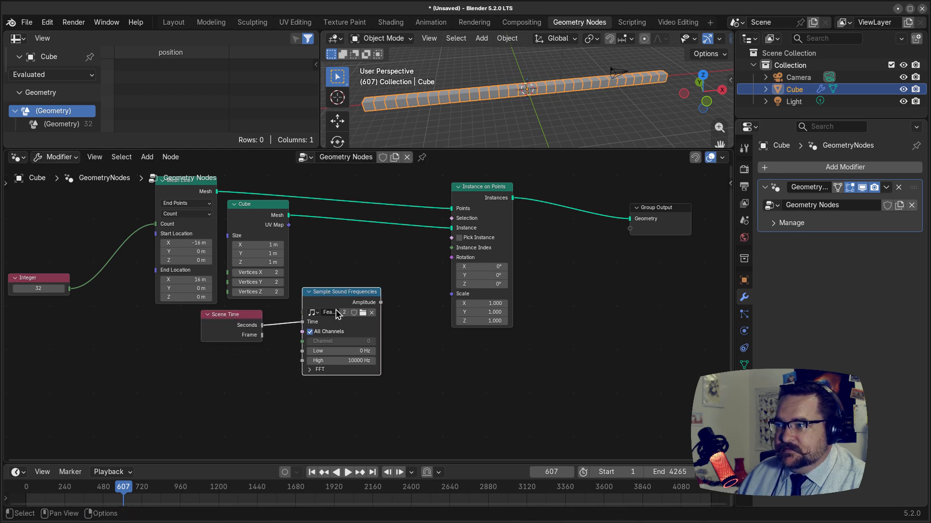
Move the Integer node farther from the Mesh Line and add a Subtract math node below it
{"action": "middle_click_drag", "start_coordinate": [252, 405], "coordinate": [293, 408]}
{"action": "left_click_drag", "start_coordinate": [85, 293], "coordinate": [43, 299]}
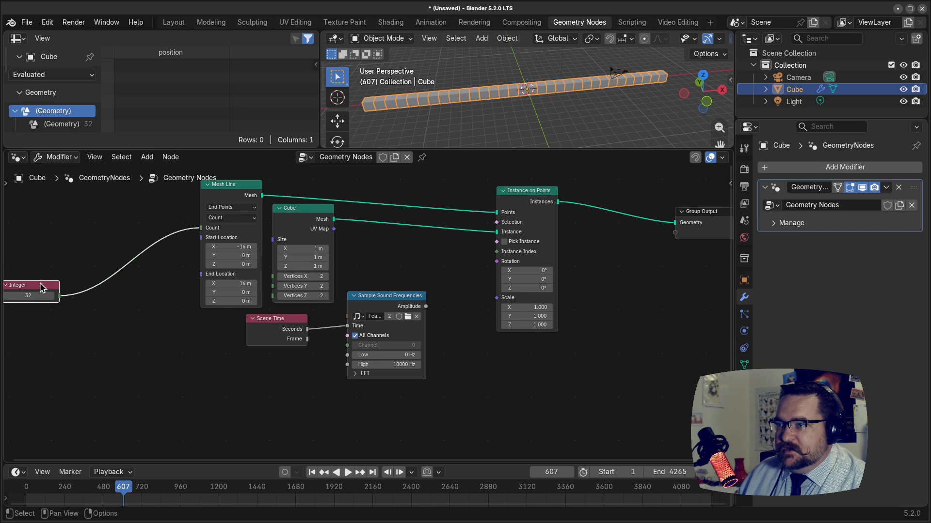
{"action": "left_click_drag", "start_coordinate": [40, 287], "coordinate": [43, 287]}
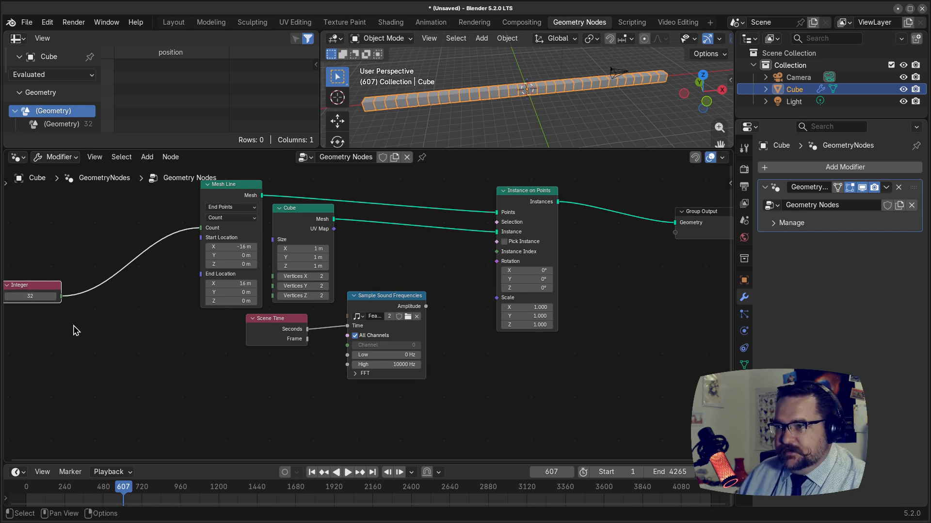
{"action": "key", "text": "shift+a"}
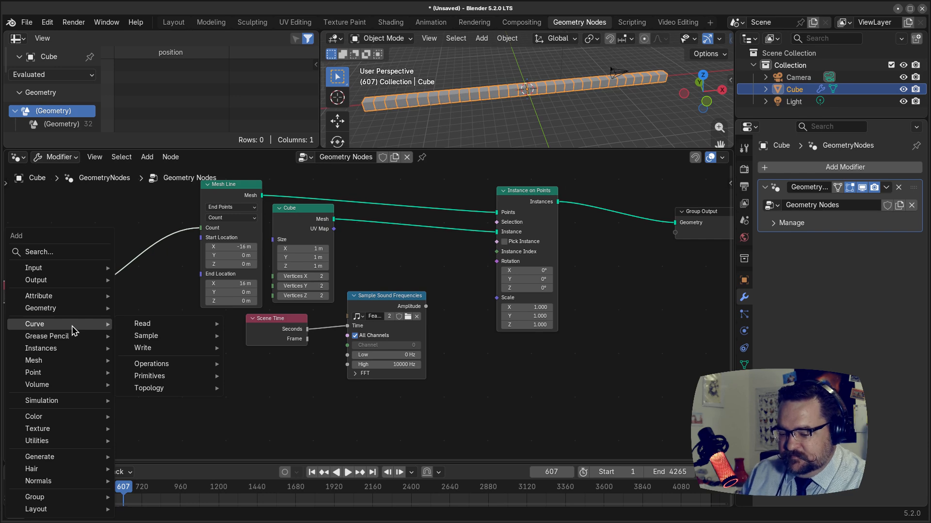
{"action": "type", "text": "subt"}
{"action": "key", "text": "Return"}
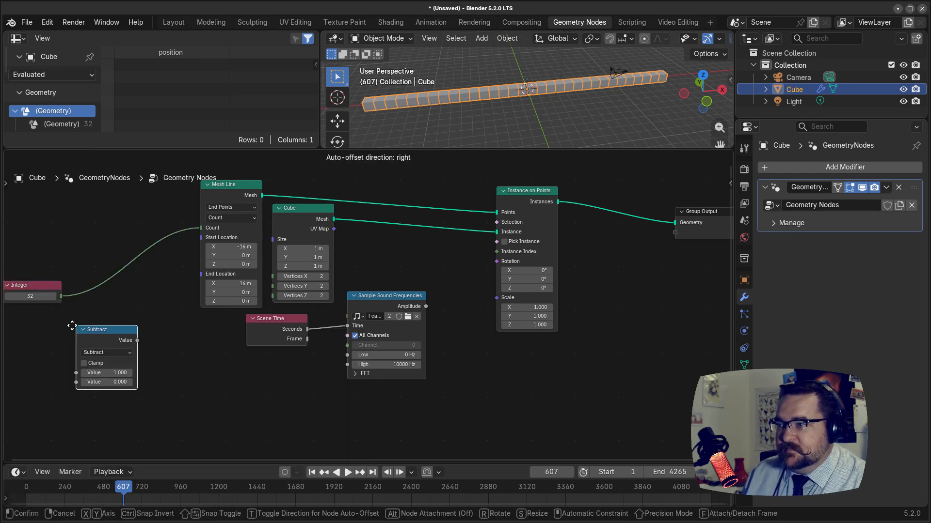
{"action": "left_click", "coordinate": [58, 341]}
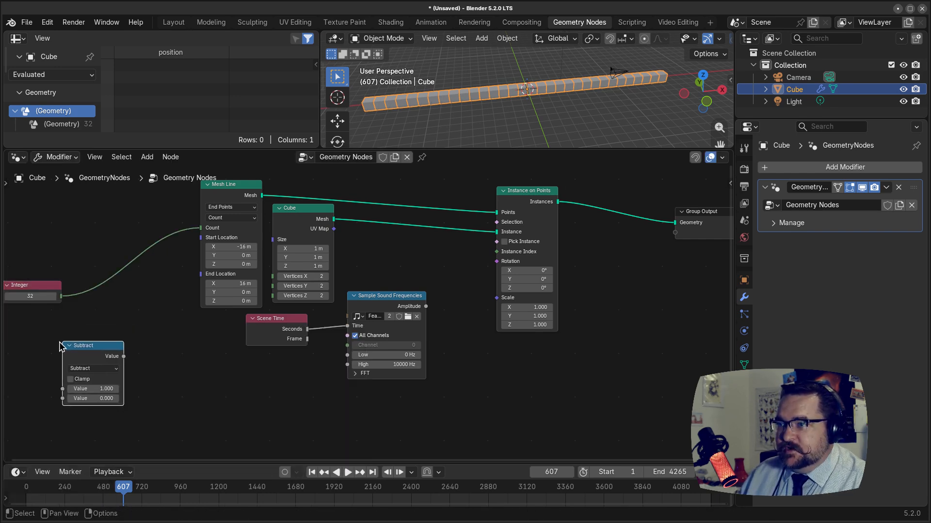
Connect the Integer output to Subtract's first Value input, set its second Value to 1, and nudge the Subtract node aside
{"action": "left_click_drag", "start_coordinate": [62, 296], "coordinate": [63, 389]}
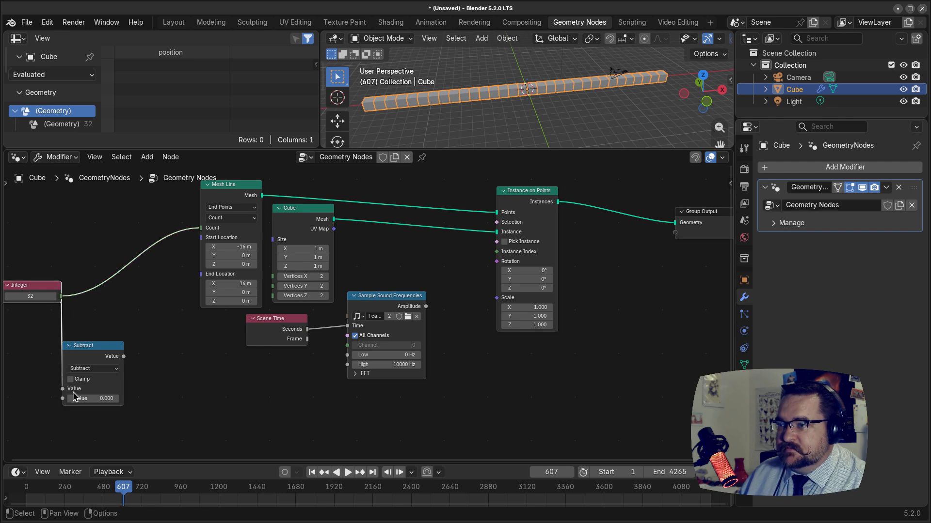
{"action": "left_click", "coordinate": [92, 397]}
{"action": "type", "text": "1"}
{"action": "key", "text": "Return"}
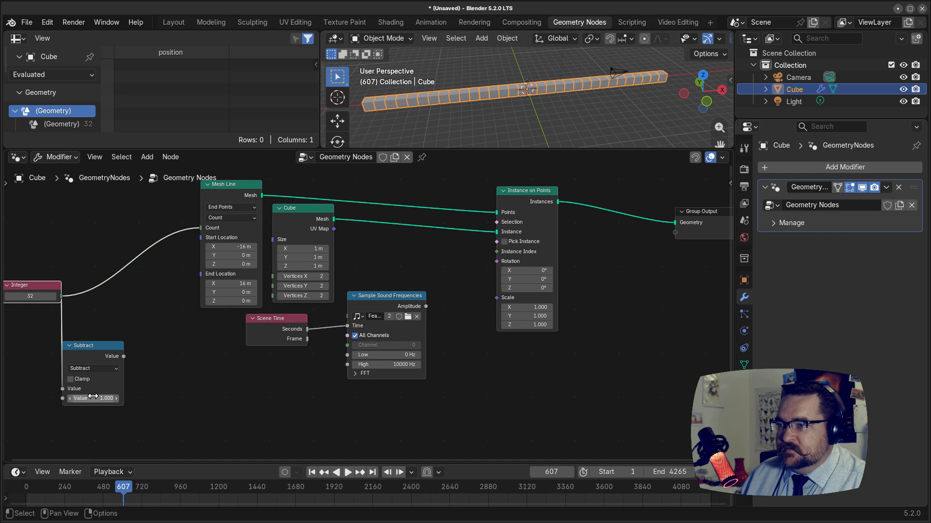
{"action": "left_click_drag", "start_coordinate": [97, 346], "coordinate": [109, 352]}
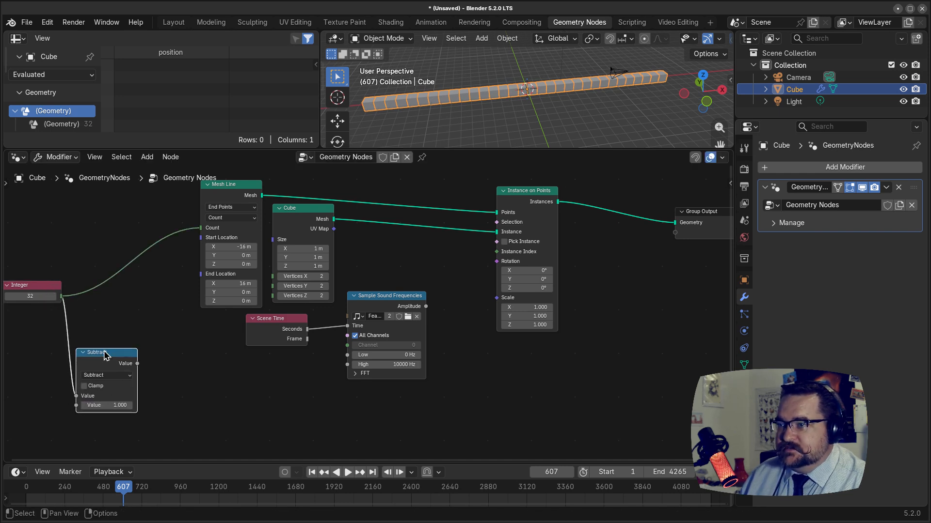
Add a Divide math node beside the Subtract node
{"action": "left_click", "coordinate": [173, 388]}
{"action": "key", "text": "shift+a"}
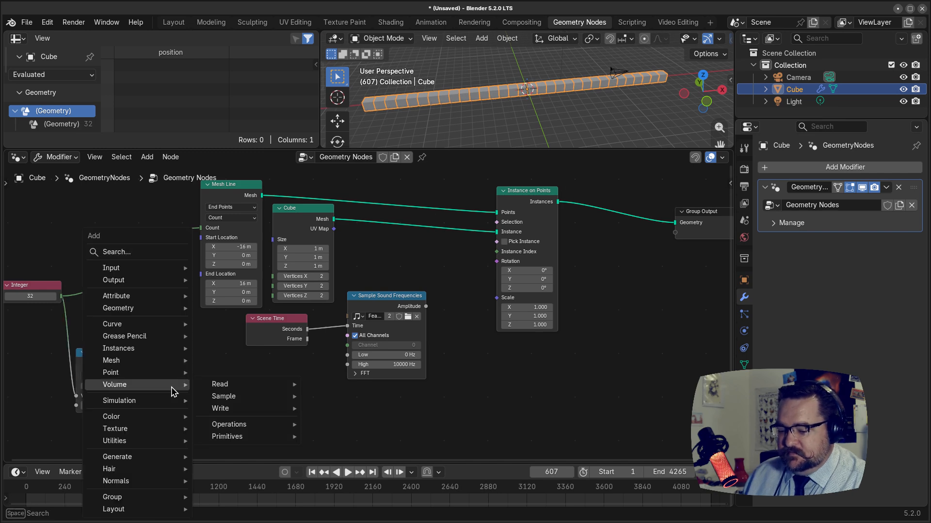
{"action": "type", "text": "divide"}
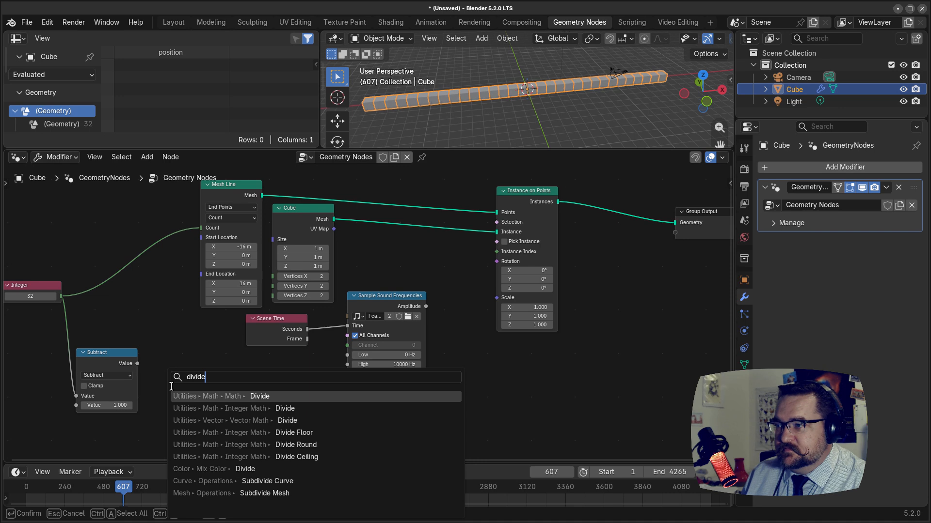
{"action": "key", "text": "Return"}
{"action": "left_click", "coordinate": [154, 352]}
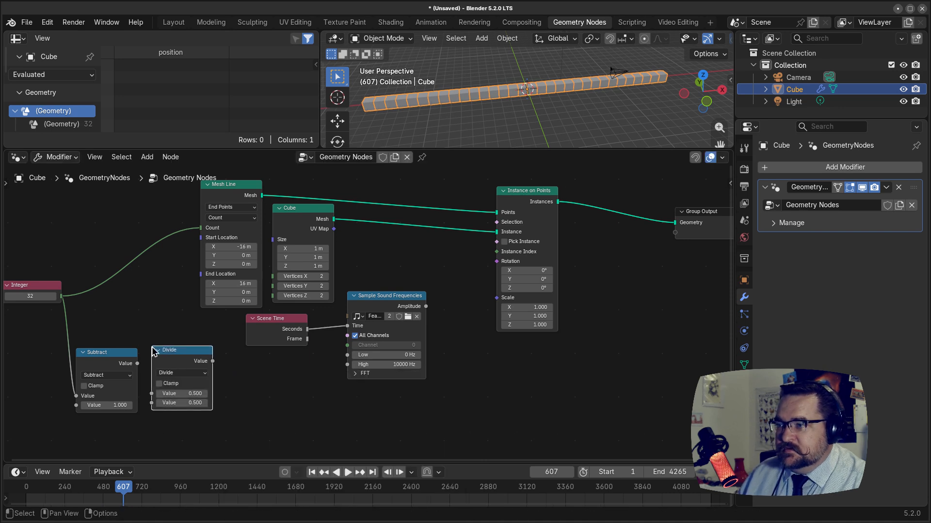
Connect the Subtract output to Divide's second Value input and remove the Integer link from its first Value input
{"action": "left_click_drag", "start_coordinate": [61, 296], "coordinate": [152, 402]}
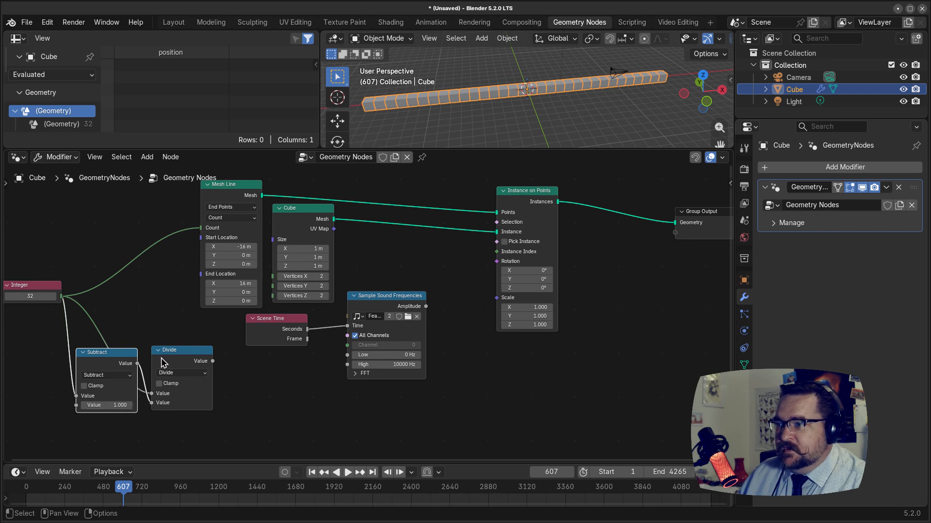
{"action": "left_click_drag", "start_coordinate": [153, 394], "coordinate": [74, 338]}
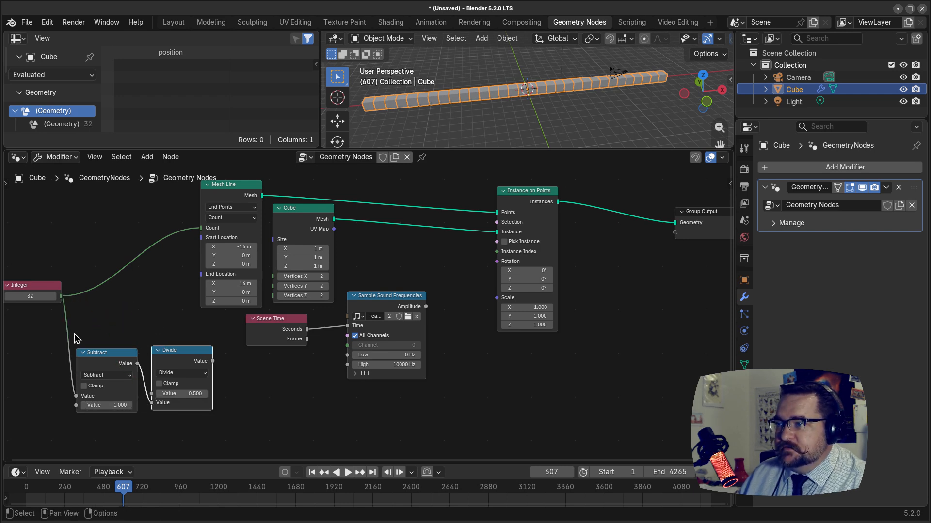
{"action": "left_click", "coordinate": [107, 332]}
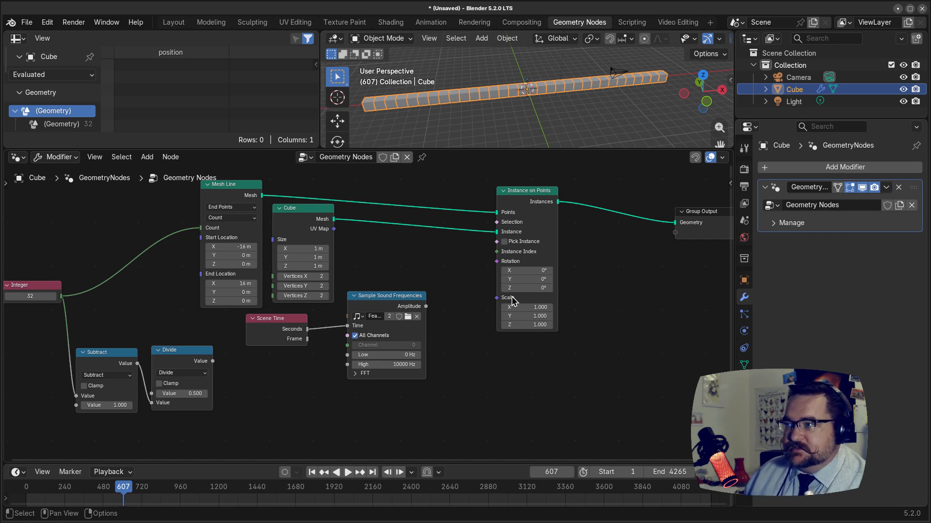
Examine the Instance Index input on the Instance on Points node and read its description
{"action": "scroll", "coordinate": [517, 250], "scroll_direction": "up", "scroll_amount": 3}
{"action": "middle_click_drag", "start_coordinate": [553, 275], "coordinate": [333, 313]}
{"action": "scroll", "coordinate": [334, 314], "scroll_direction": "up", "scroll_amount": 2}
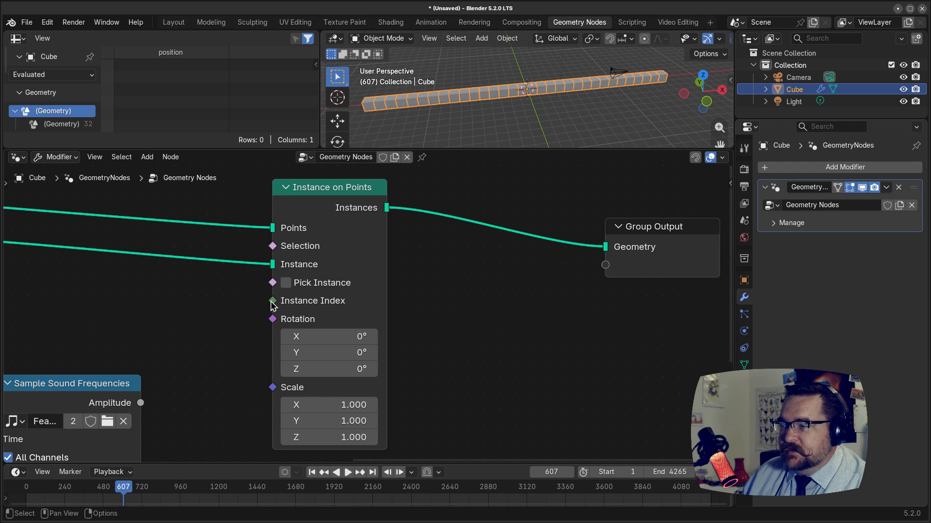
{"action": "mouse_move", "coordinate": [275, 309]}
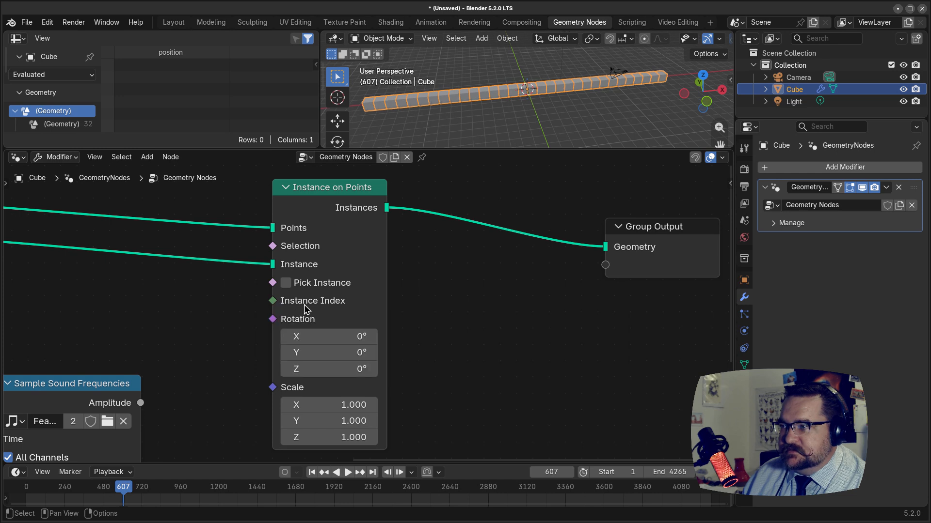
{"action": "mouse_move", "coordinate": [308, 309]}
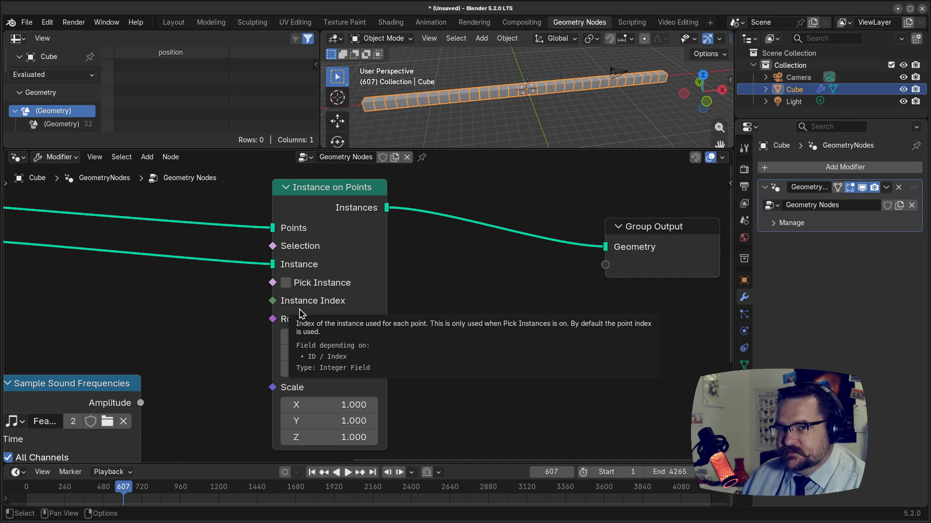
{"action": "middle_click_drag", "start_coordinate": [54, 336], "coordinate": [316, 330]}
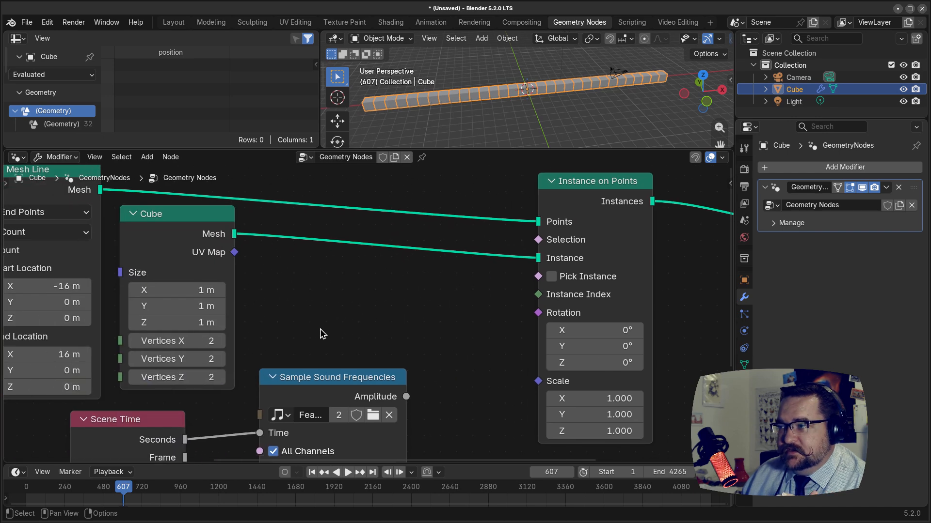
{"action": "scroll", "coordinate": [329, 336], "scroll_direction": "down", "scroll_amount": 6}
{"action": "middle_click_drag", "start_coordinate": [153, 351], "coordinate": [259, 305]}
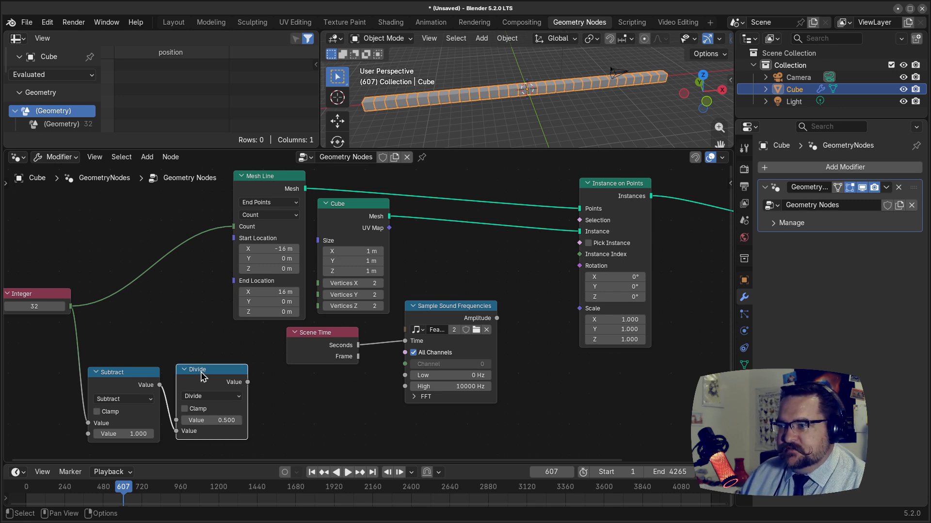
Add an Index node above Subtract, connect it to Divide's first Value input, and tidy the Divide node's position
{"action": "left_click_drag", "start_coordinate": [200, 374], "coordinate": [200, 380]}
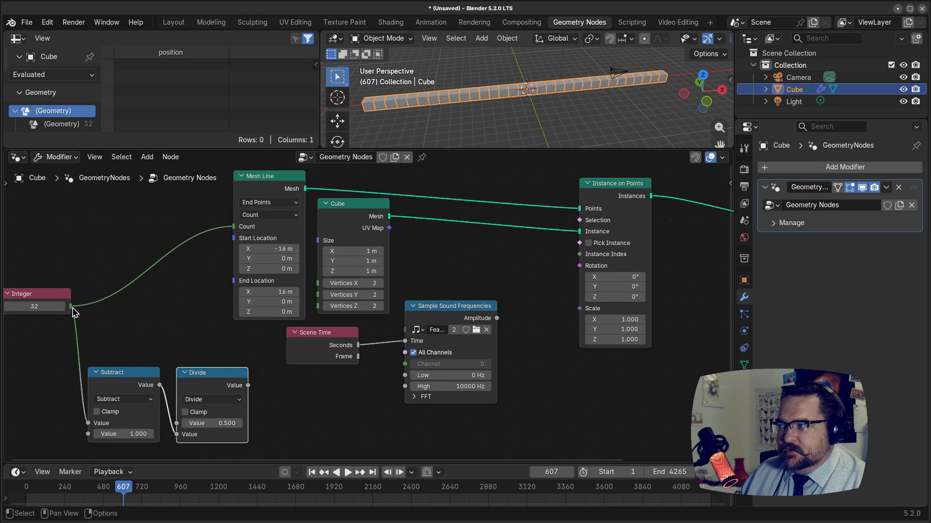
{"action": "left_click", "coordinate": [122, 346]}
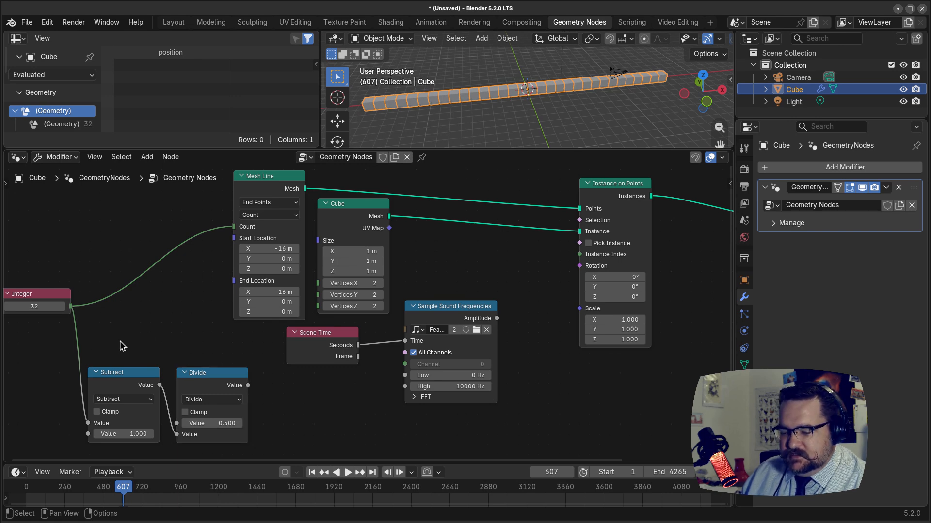
{"action": "key", "text": "shift+a"}
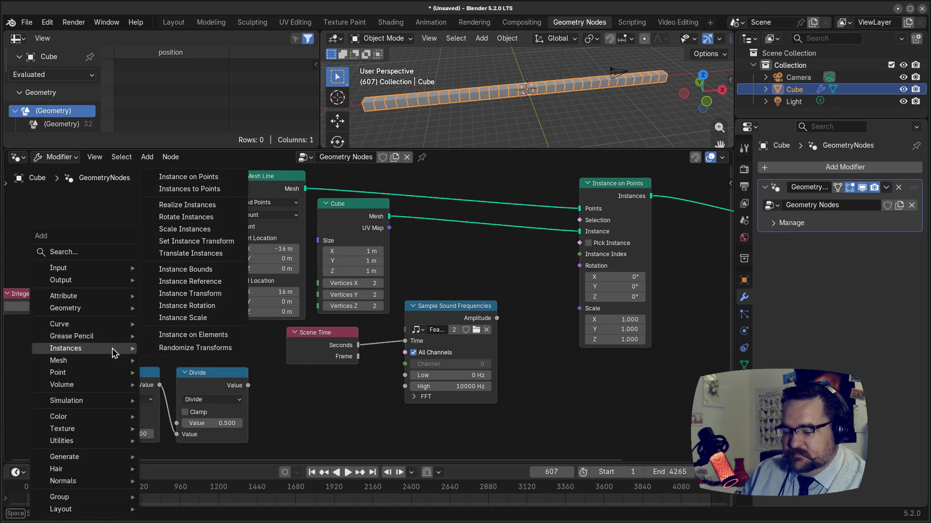
{"action": "type", "text": "index"}
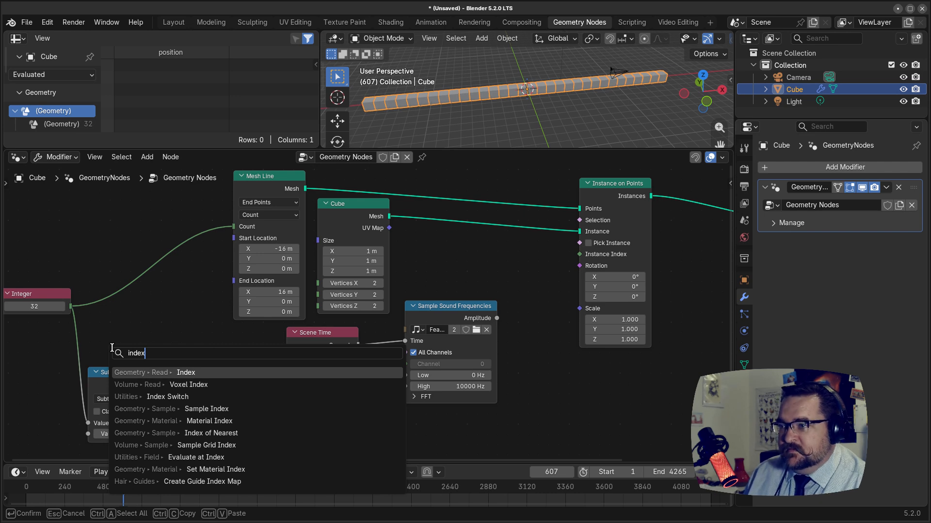
{"action": "key", "text": "Return"}
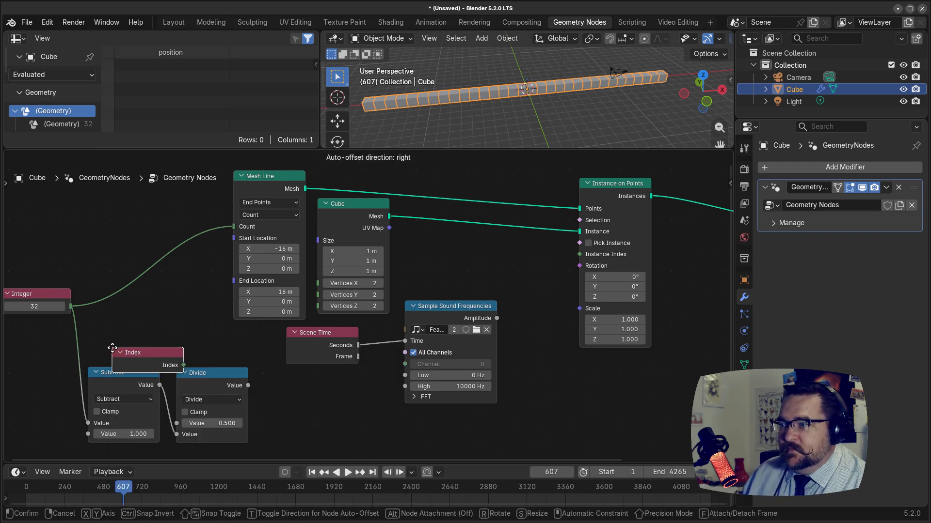
{"action": "left_click", "coordinate": [94, 324]}
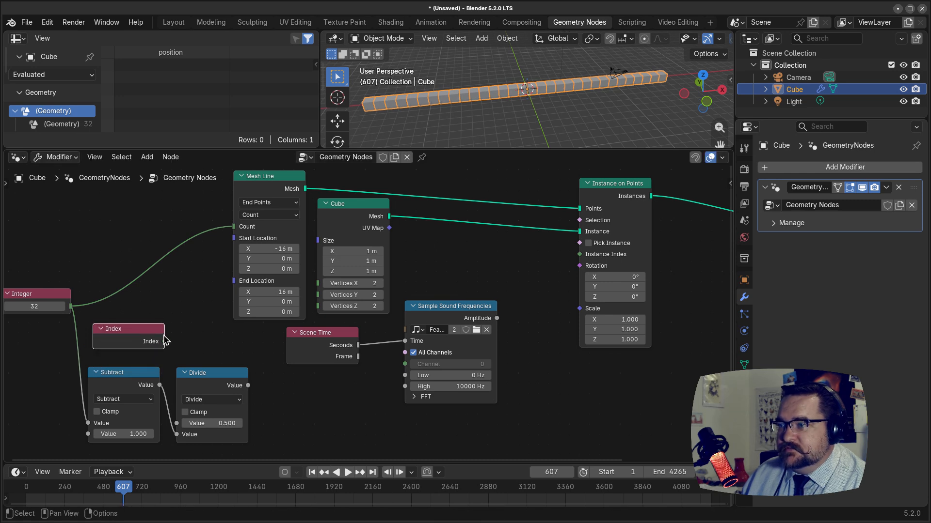
{"action": "left_click_drag", "start_coordinate": [163, 336], "coordinate": [178, 423]}
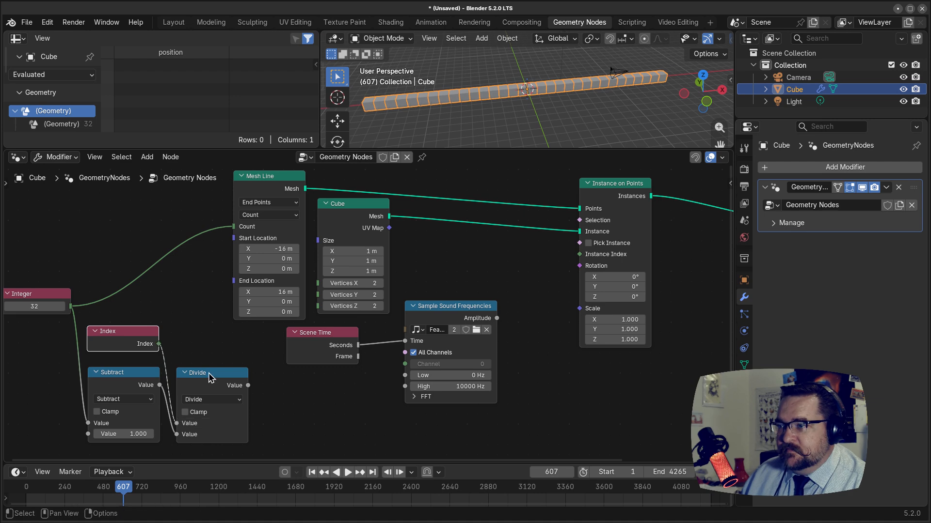
{"action": "left_click_drag", "start_coordinate": [215, 375], "coordinate": [219, 376]}
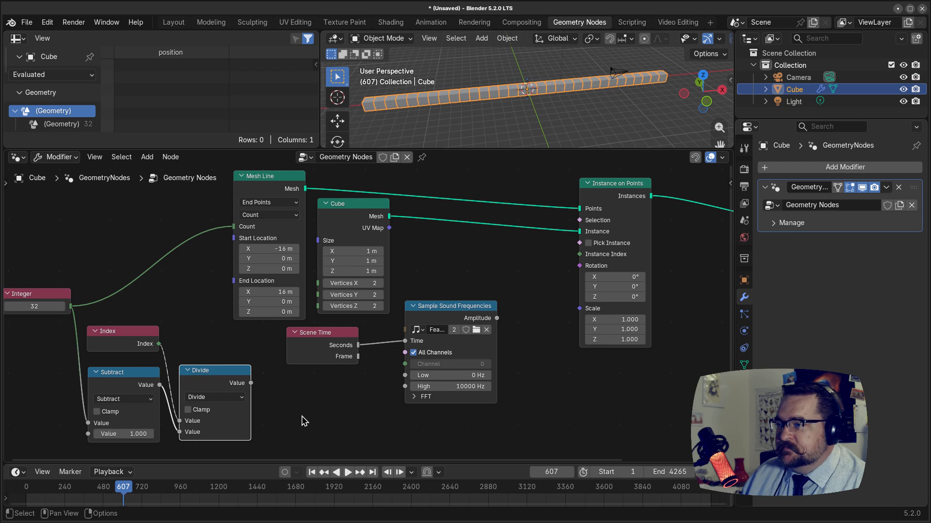
Reposition the Sample Sound Frequencies, Scene Time and Divide nodes to make room after Divide
{"action": "middle_click_drag", "start_coordinate": [302, 415], "coordinate": [273, 417]}
{"action": "left_click_drag", "start_coordinate": [408, 309], "coordinate": [423, 303]}
{"action": "left_click_drag", "start_coordinate": [316, 336], "coordinate": [355, 331]}
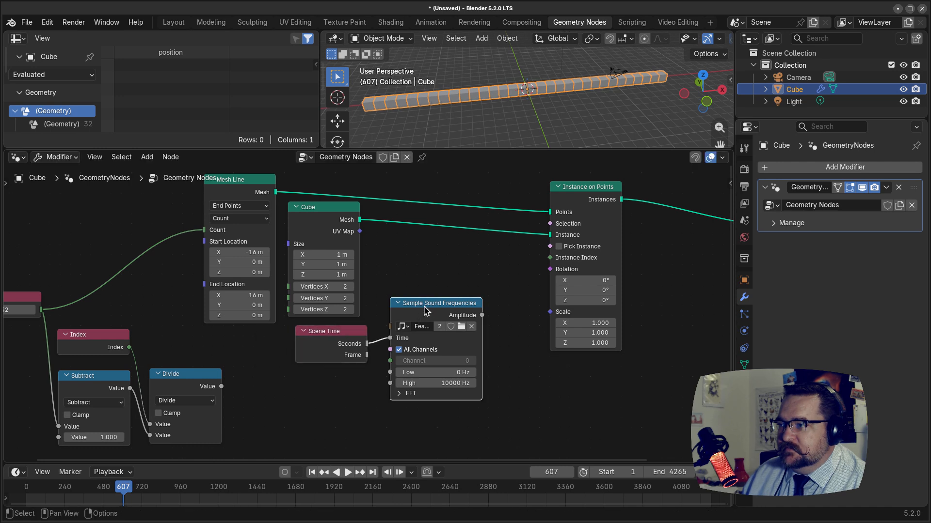
{"action": "left_click_drag", "start_coordinate": [434, 355], "coordinate": [425, 314]}
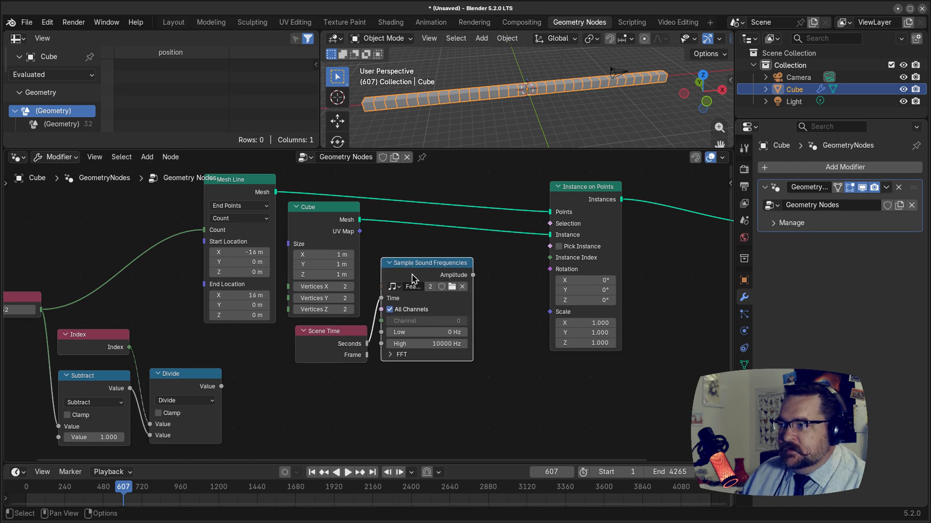
{"action": "left_click_drag", "start_coordinate": [413, 278], "coordinate": [410, 310]}
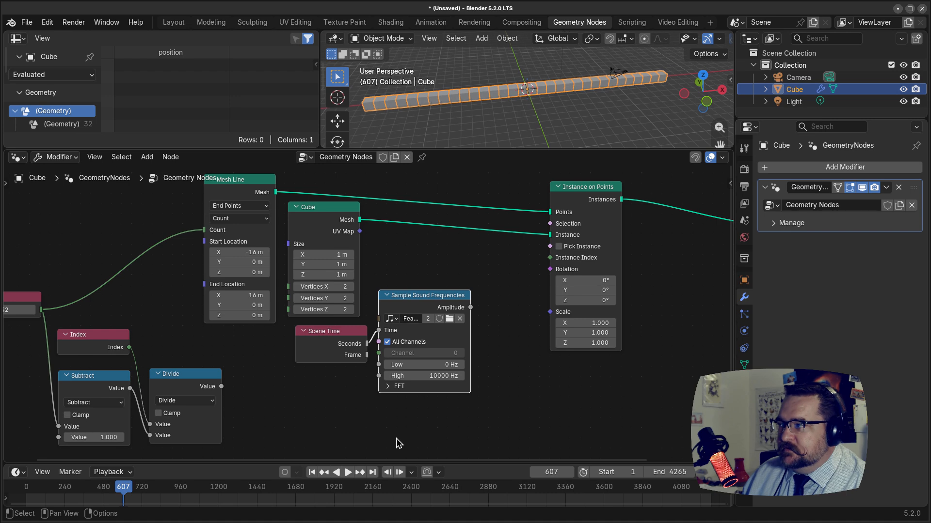
{"action": "left_click_drag", "start_coordinate": [170, 376], "coordinate": [165, 380]}
Add a Math node set to Power directly after the Divide node in the geometry node tree
{"action": "middle_click_drag", "start_coordinate": [244, 407], "coordinate": [219, 401]}
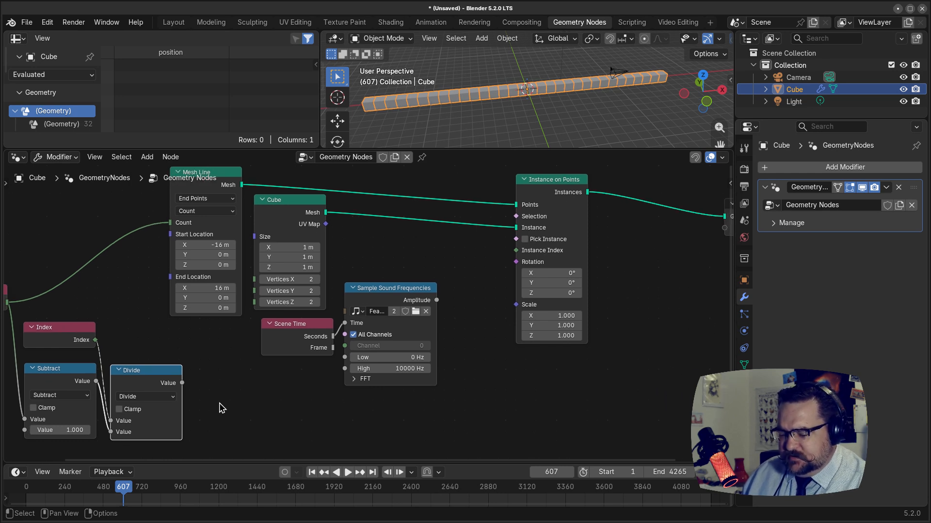
{"action": "left_click", "coordinate": [245, 426]}
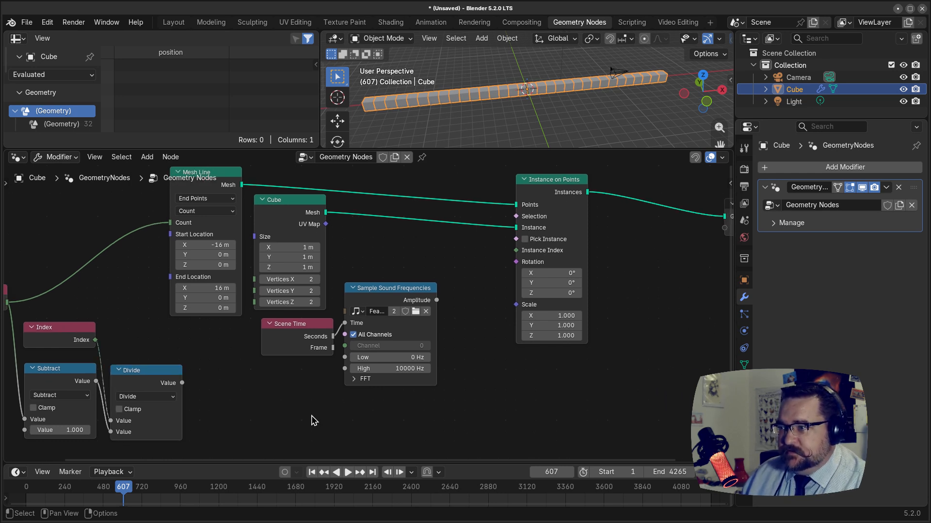
{"action": "middle_click_drag", "start_coordinate": [246, 424], "coordinate": [282, 407]}
{"action": "key", "text": "shift+a"}
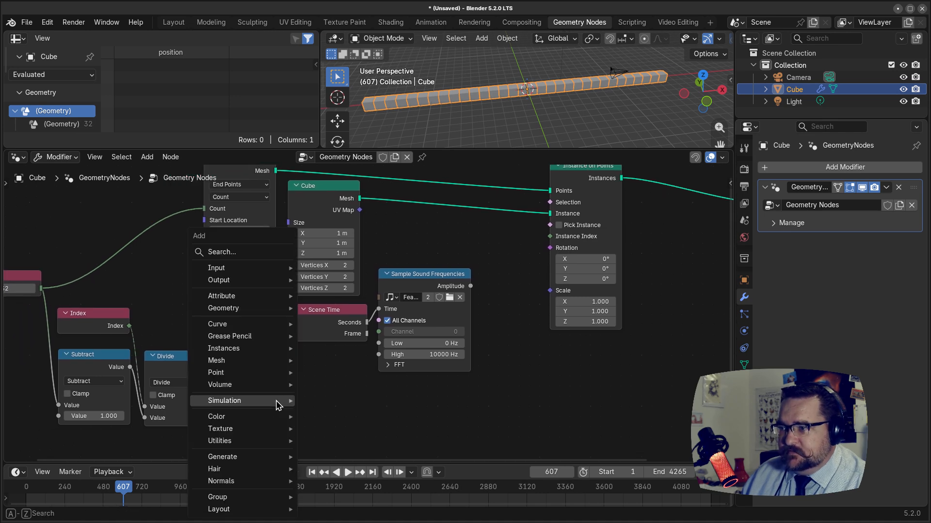
{"action": "mouse_move", "coordinate": [278, 405]}
{"action": "type", "text": "wer"}
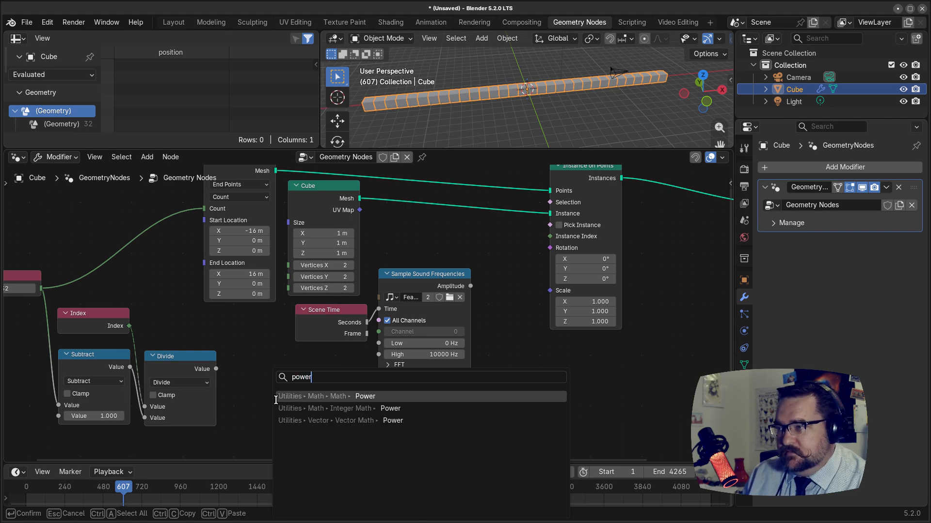
{"action": "key", "text": "Return"}
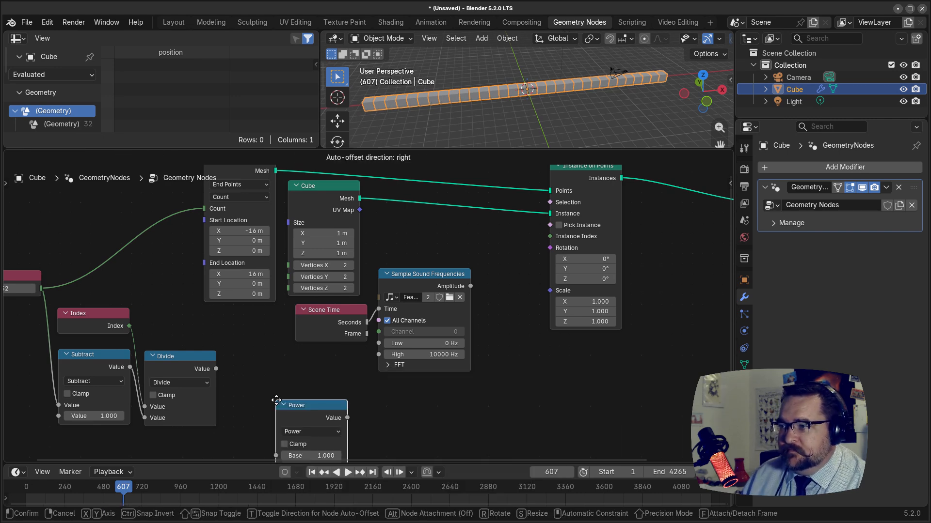
{"action": "left_click", "coordinate": [227, 350]}
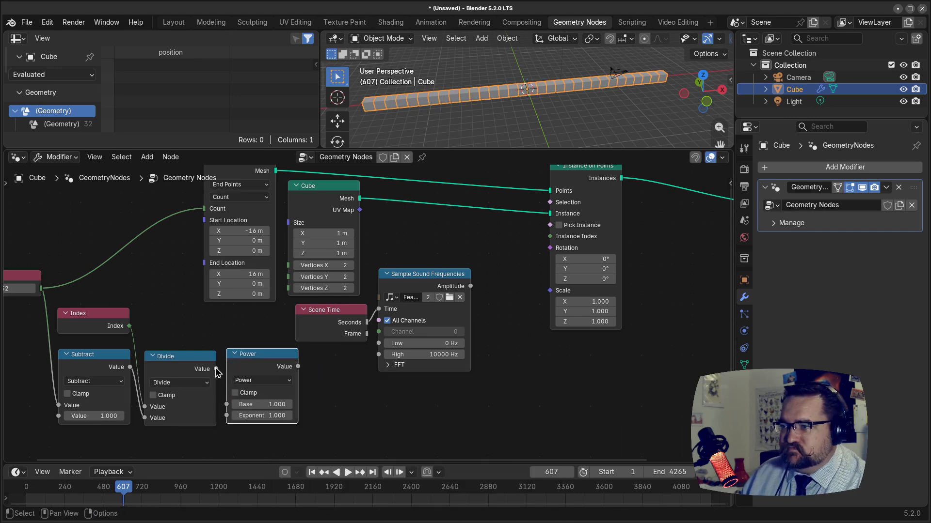
Connect Divide's output to Power's Exponent input, set Power's Base to 1000, and align the node with Divide
{"action": "left_click_drag", "start_coordinate": [217, 369], "coordinate": [226, 430]}
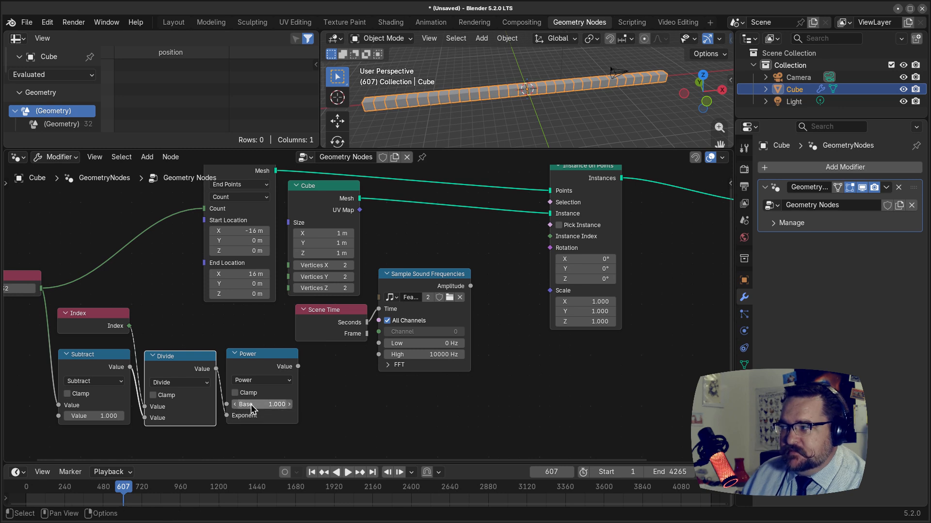
{"action": "left_click", "coordinate": [252, 409]}
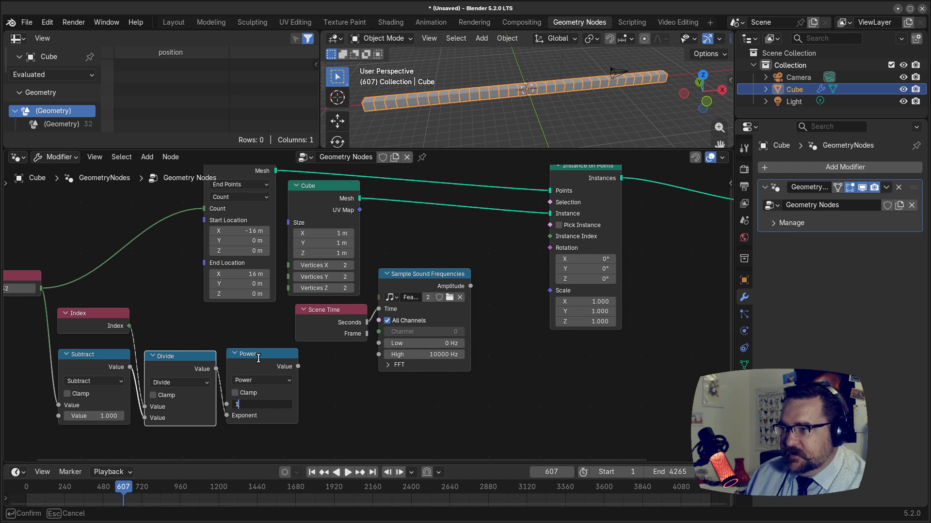
{"action": "key", "text": "Return"}
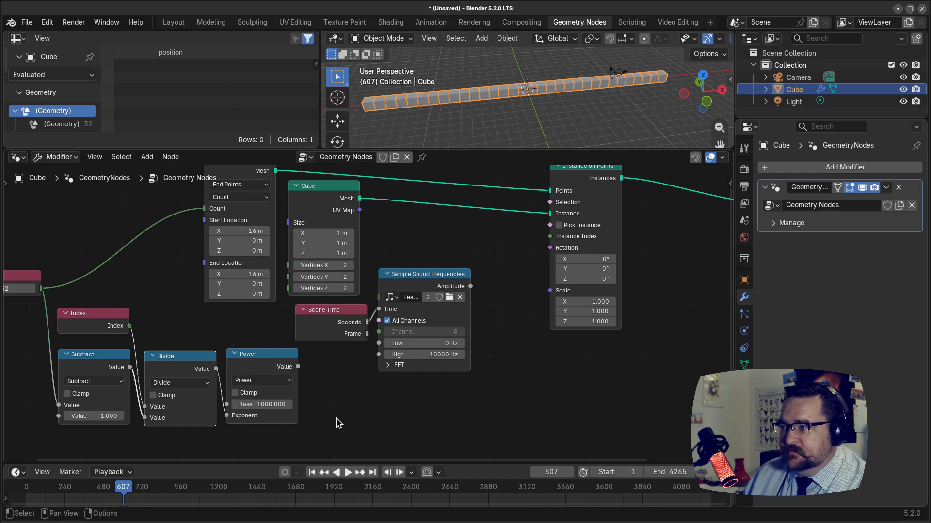
{"action": "left_click", "coordinate": [274, 361]}
{"action": "left_click_drag", "start_coordinate": [274, 356], "coordinate": [272, 360]}
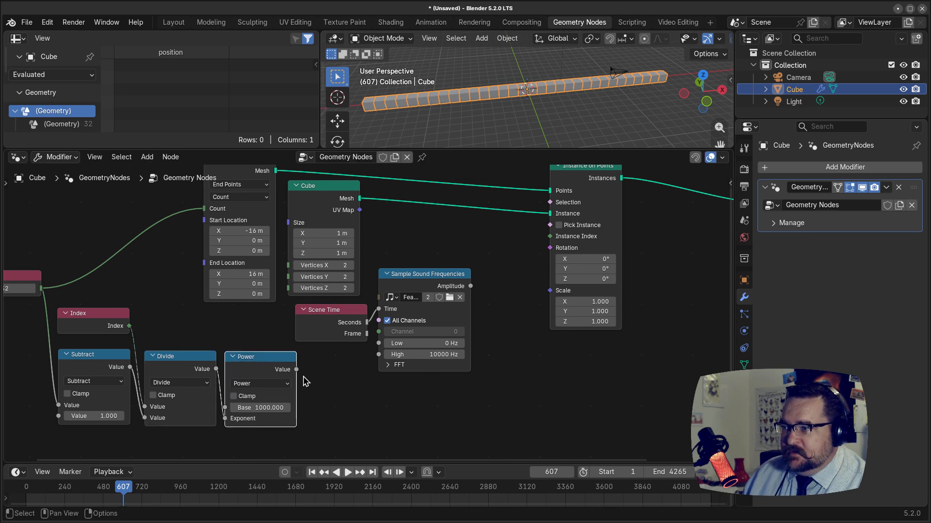
Add a Math node set to Multiply after Power, and move the Sample Sound Frequencies node clear of it
{"action": "left_click", "coordinate": [327, 392]}
{"action": "key", "text": "shift+a"}
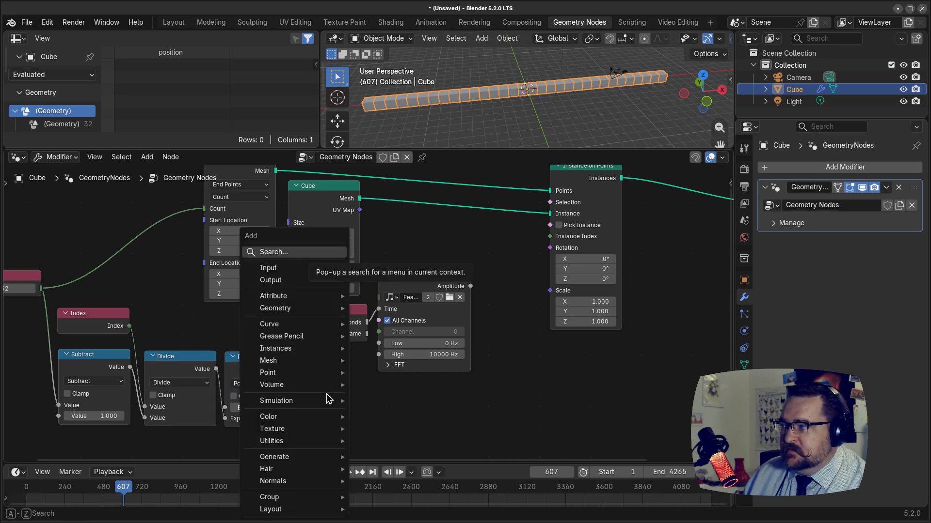
{"action": "type", "text": "multipl"}
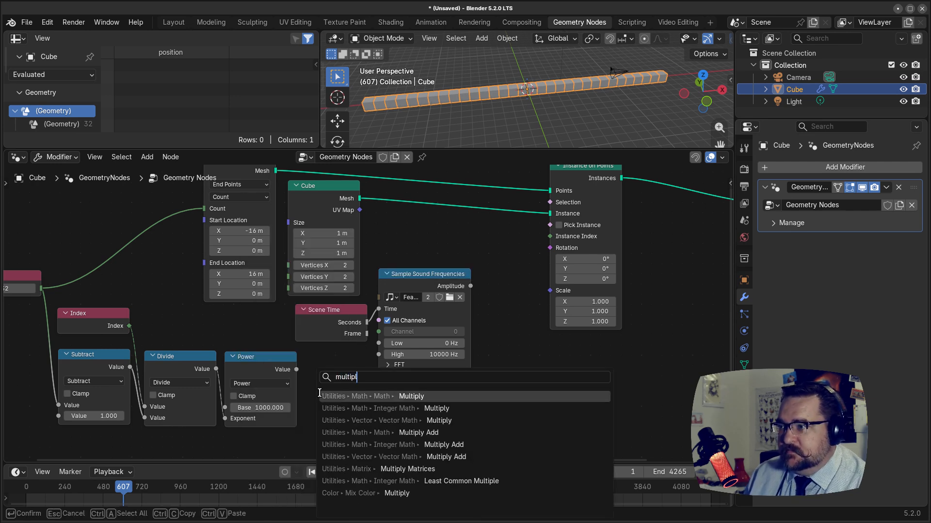
{"action": "key", "text": "Return"}
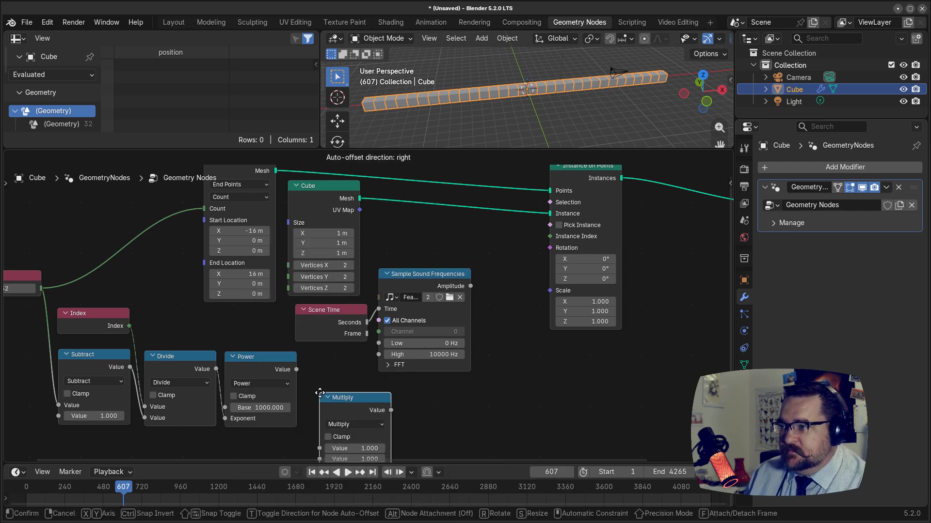
{"action": "left_click", "coordinate": [307, 352]}
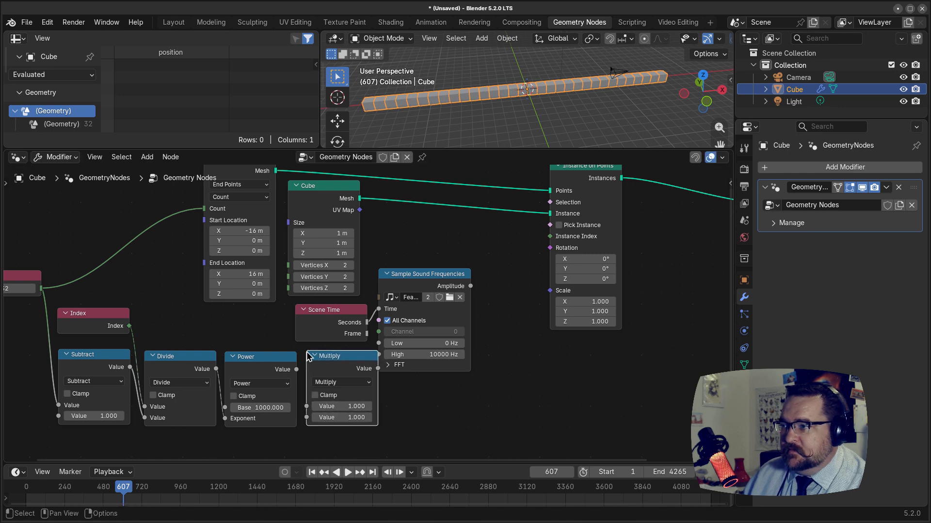
{"action": "left_click_drag", "start_coordinate": [410, 285], "coordinate": [433, 251]}
Connect Power's output to Multiply's second Value input and set Multiply's first Value to 20
{"action": "left_click_drag", "start_coordinate": [296, 370], "coordinate": [307, 417]}
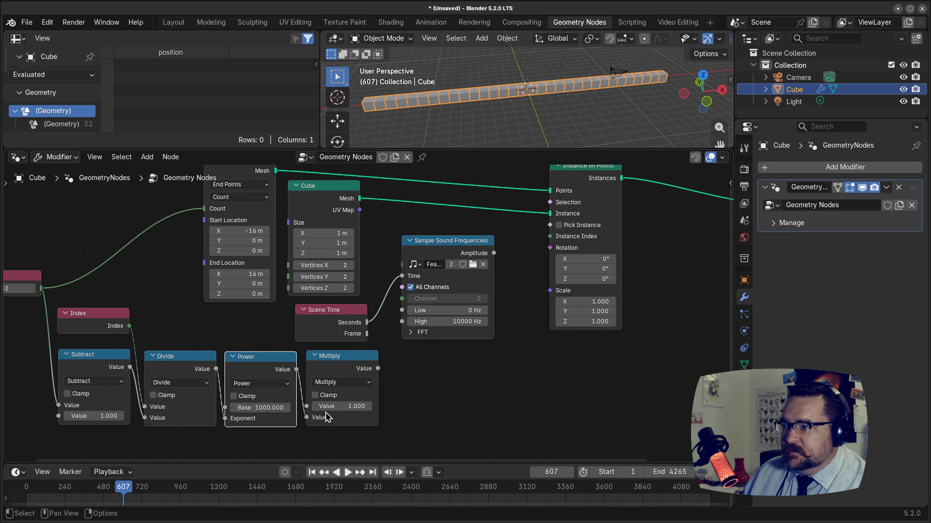
{"action": "left_click", "coordinate": [338, 407]}
{"action": "type", "text": "20"}
{"action": "key", "text": "Return"}
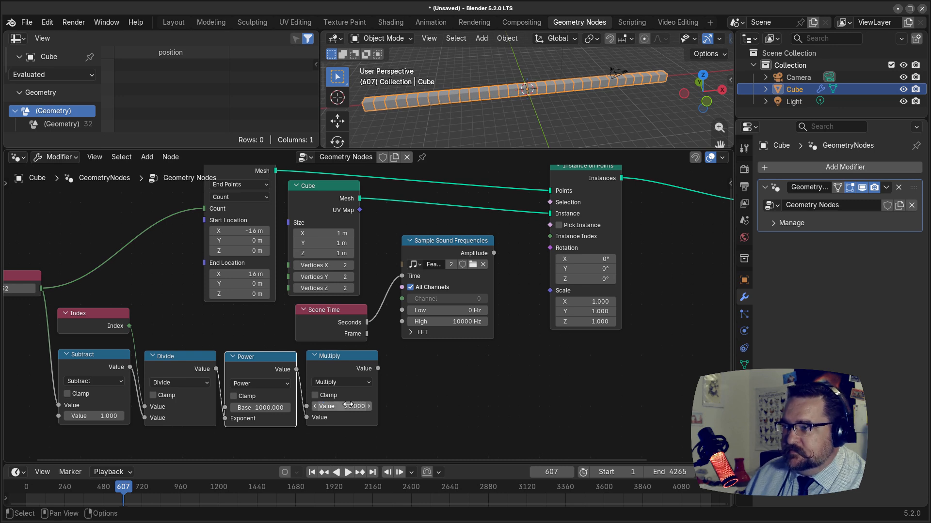
{"action": "middle_click_drag", "start_coordinate": [310, 433], "coordinate": [357, 422]}
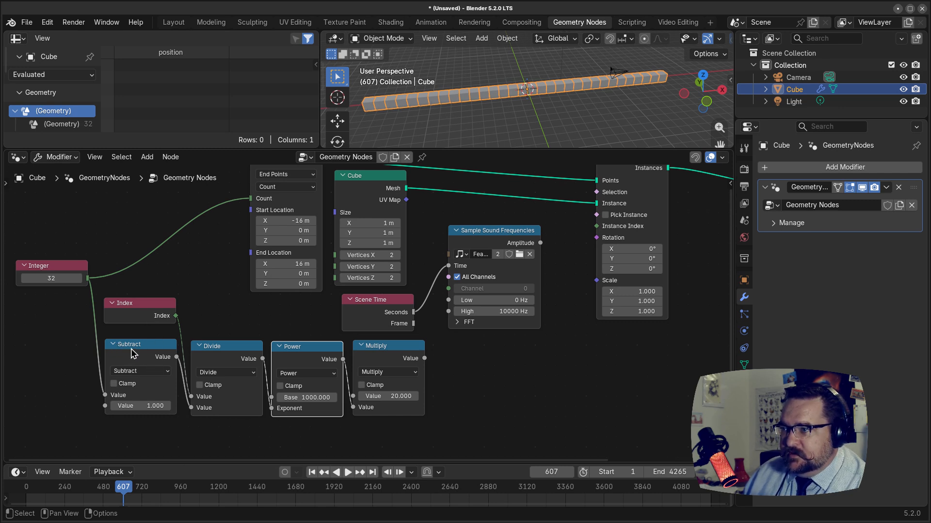
{"action": "left_click", "coordinate": [66, 269]}
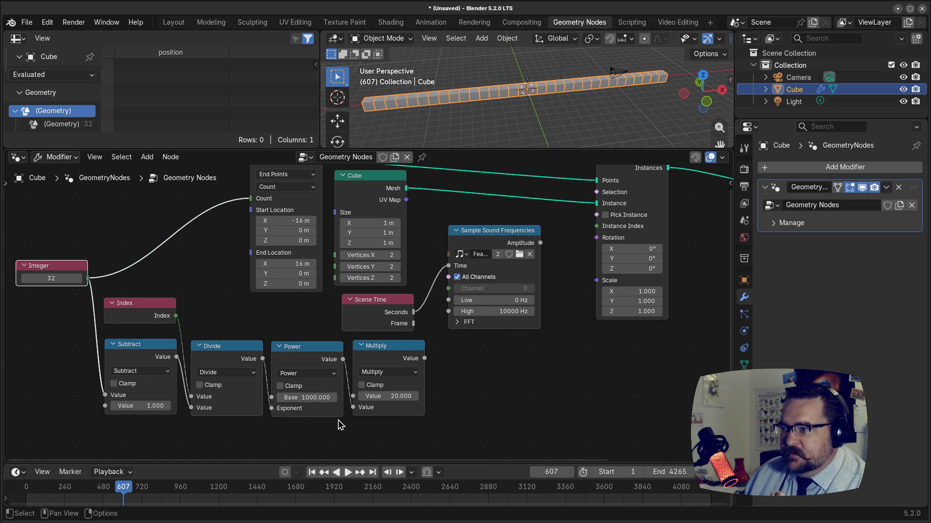
{"action": "middle_click_drag", "start_coordinate": [341, 425], "coordinate": [215, 422]}
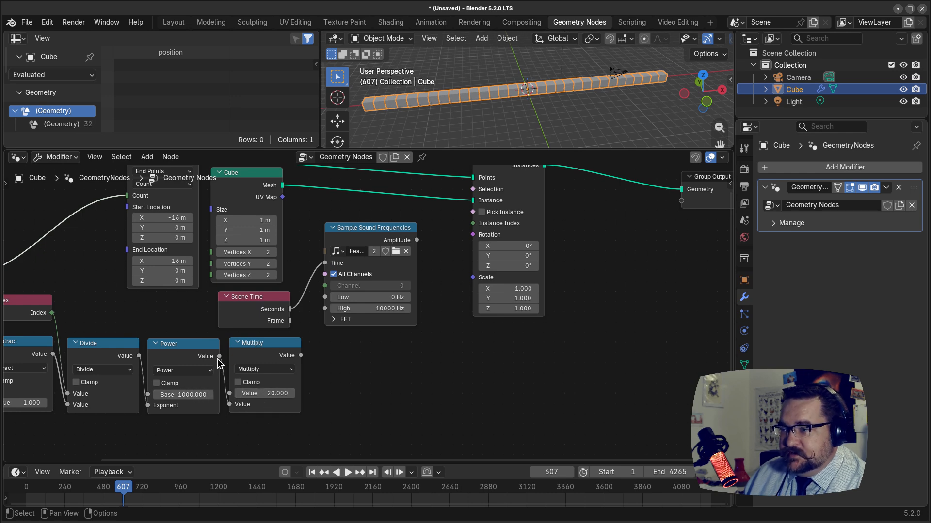
{"action": "mouse_move", "coordinate": [303, 407]}
{"action": "middle_mouse_down"}
{"action": "mouse_move", "coordinate": [299, 416]}
{"action": "mouse_move", "coordinate": [299, 405]}
{"action": "middle_mouse_up"}
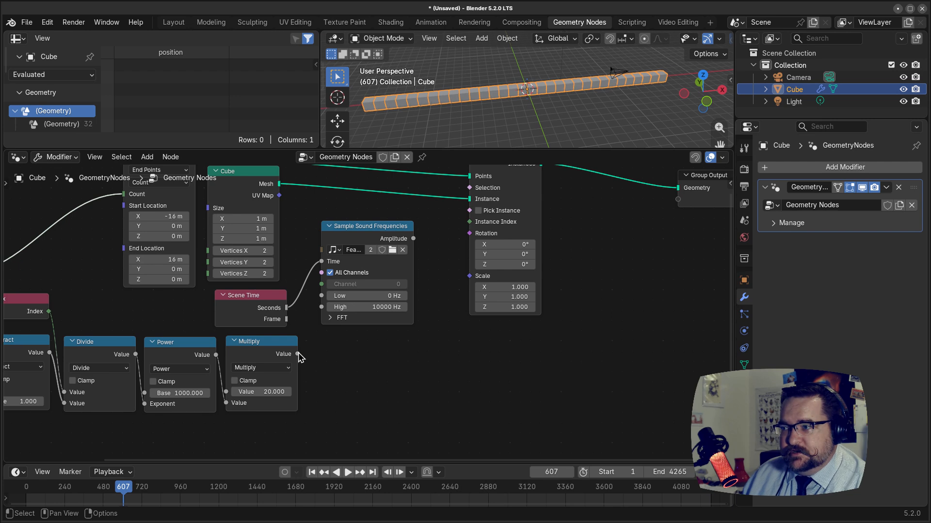
{"action": "mouse_move", "coordinate": [297, 355]}
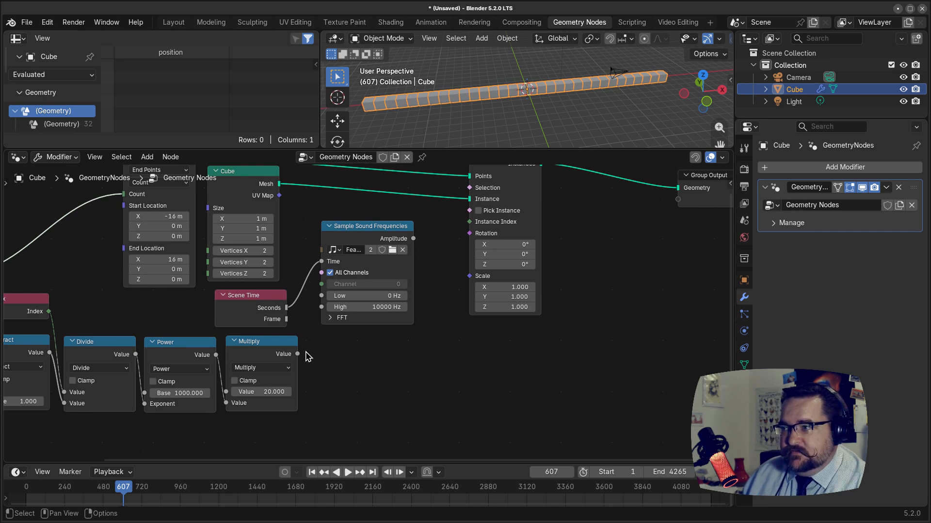
Move the Sample Sound Frequencies and Instance on Points nodes further along to make room after Multiply
{"action": "left_click_drag", "start_coordinate": [357, 223], "coordinate": [397, 221]}
{"action": "middle_click_drag", "start_coordinate": [337, 358], "coordinate": [281, 361]}
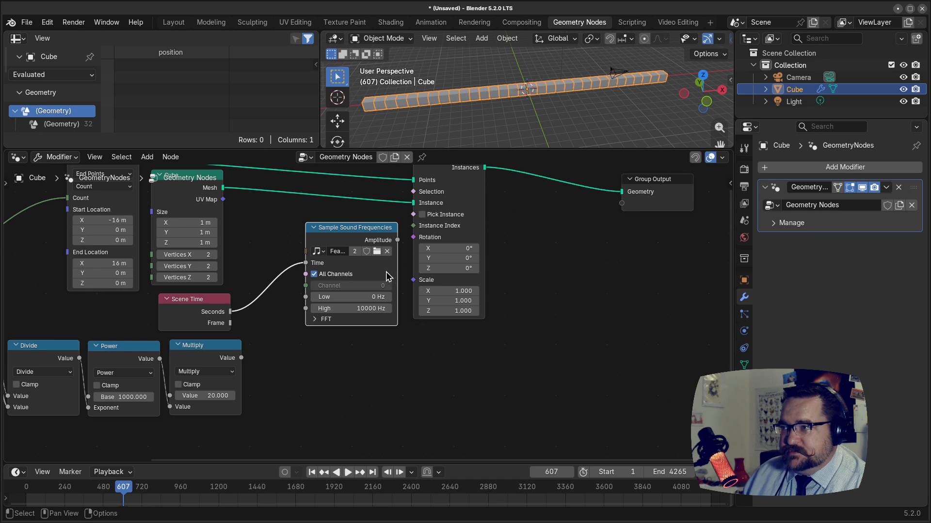
{"action": "left_click", "coordinate": [476, 199]}
{"action": "left_click_drag", "start_coordinate": [476, 199], "coordinate": [509, 196]}
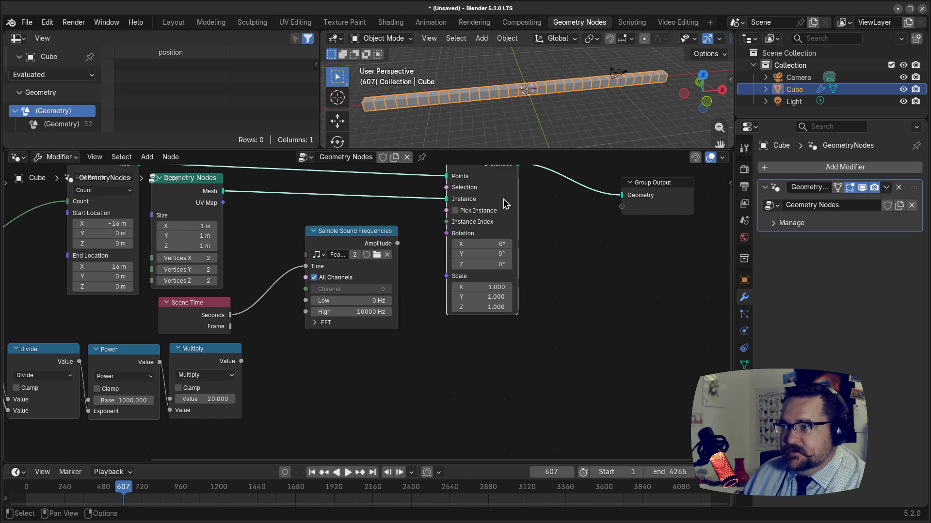
{"action": "left_click_drag", "start_coordinate": [381, 231], "coordinate": [412, 226]}
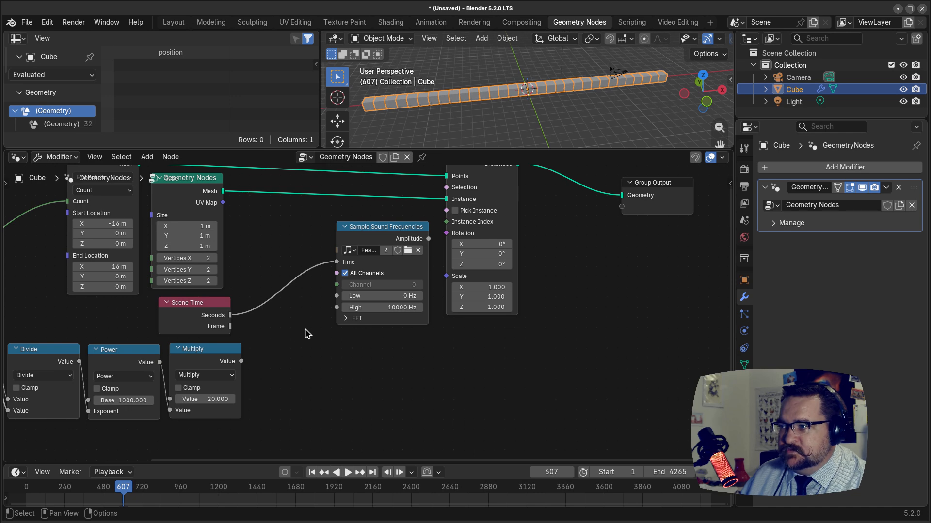
{"action": "left_click", "coordinate": [512, 187]}
{"action": "left_click_drag", "start_coordinate": [512, 187], "coordinate": [596, 188]}
Add a Math Divide node after Multiply, linking Multiply's output to its first Value and its output to Sample Sound Frequencies' Low input
{"action": "left_click", "coordinate": [302, 380]}
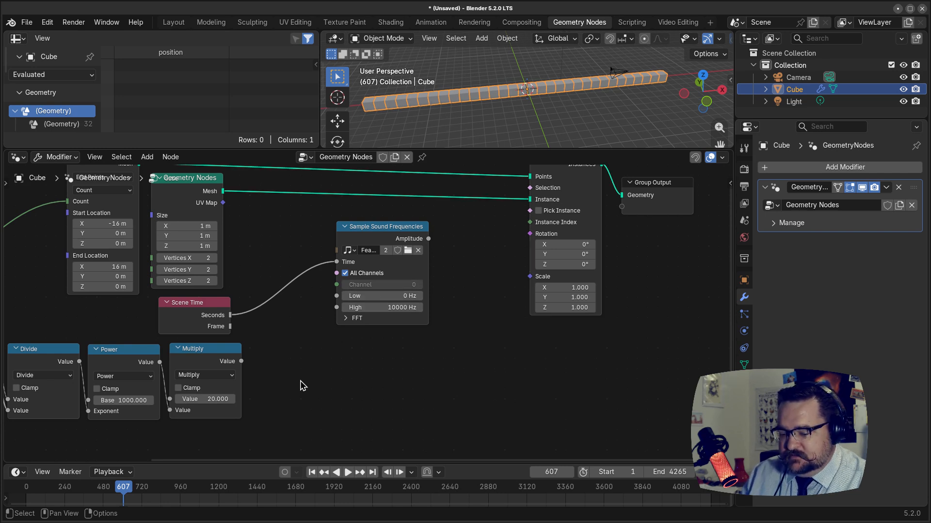
{"action": "key", "text": "shift+a"}
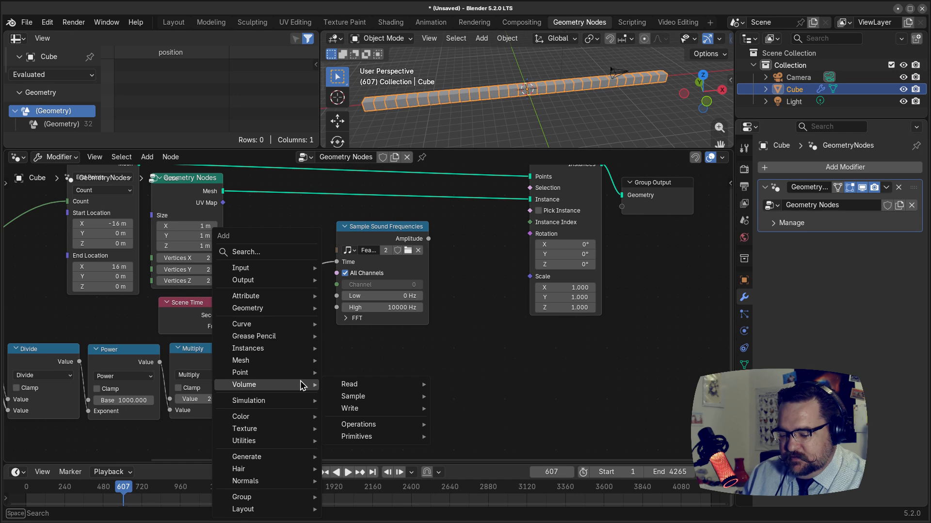
{"action": "type", "text": "divid"}
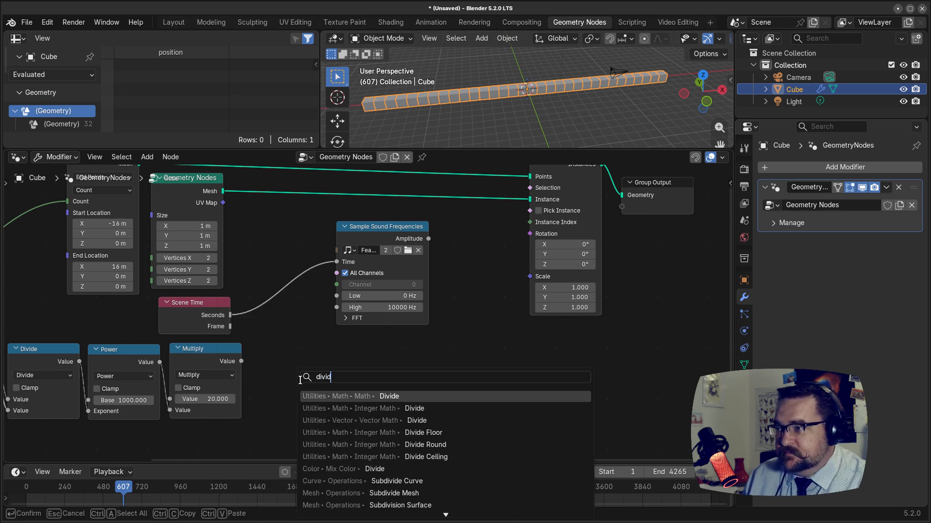
{"action": "key", "text": "Return"}
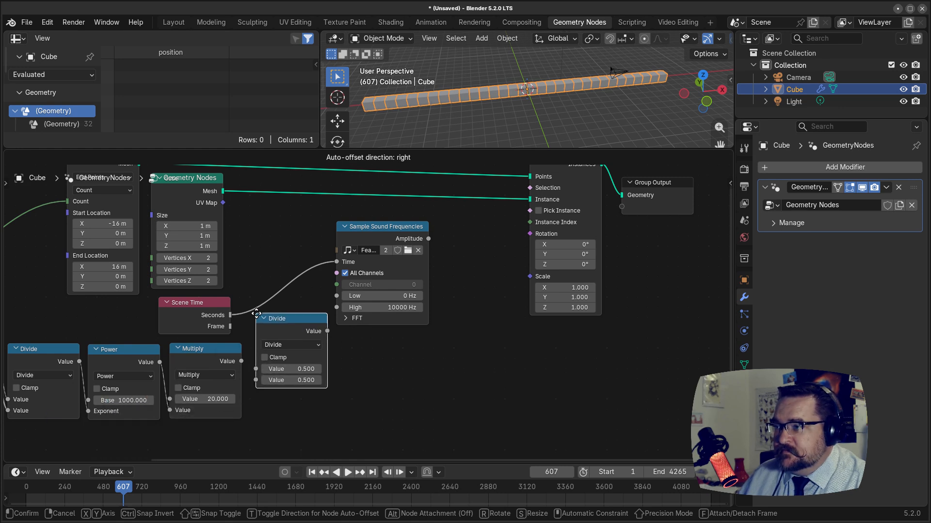
{"action": "left_click", "coordinate": [256, 323]}
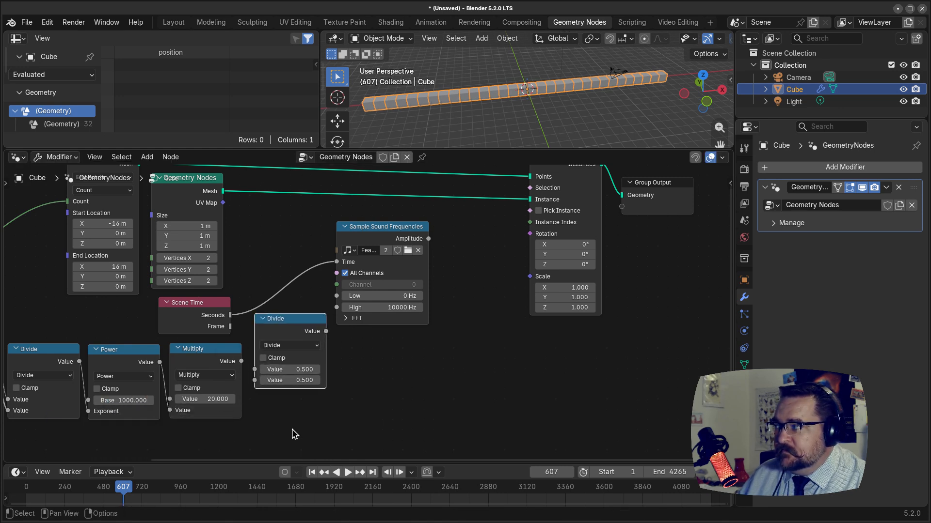
{"action": "left_click_drag", "start_coordinate": [242, 362], "coordinate": [255, 370]}
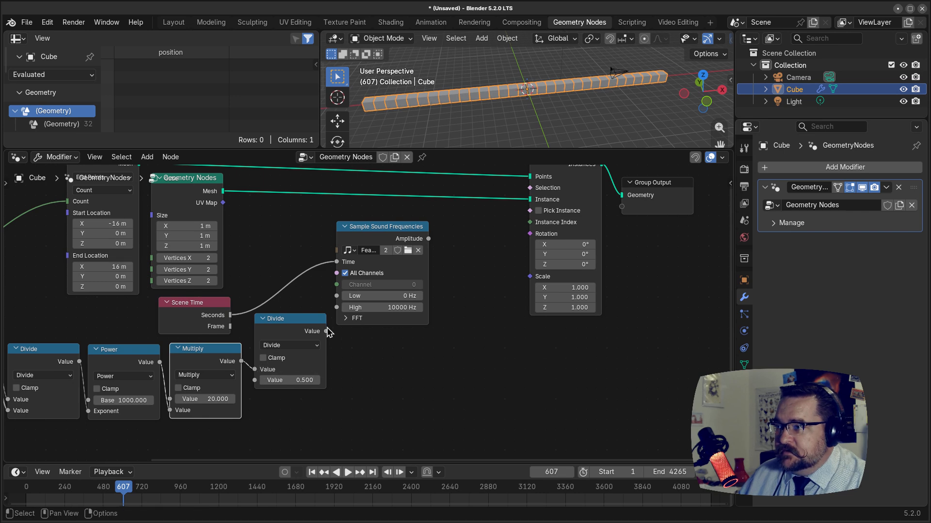
{"action": "left_click_drag", "start_coordinate": [326, 332], "coordinate": [336, 297]}
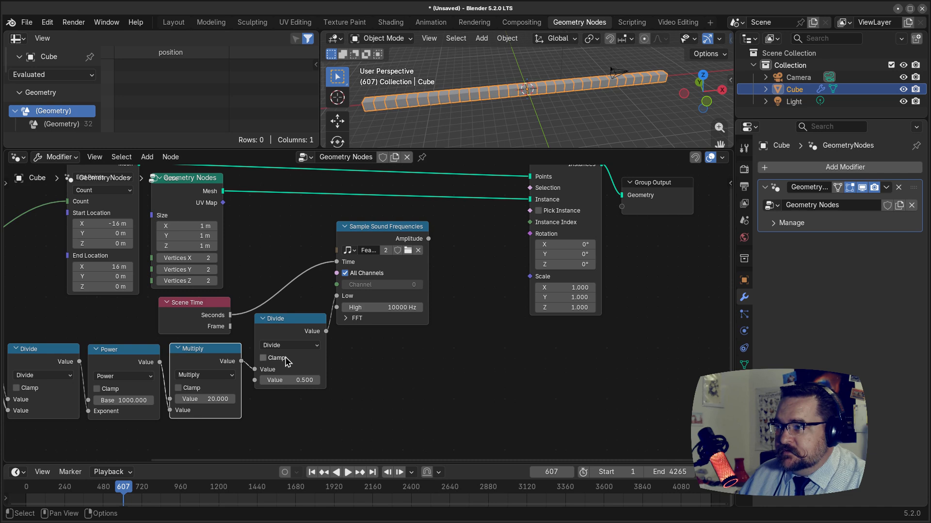
Set the new Divide node's second Value to 1.1 and nudge the node closer to Multiply
{"action": "left_click", "coordinate": [290, 381]}
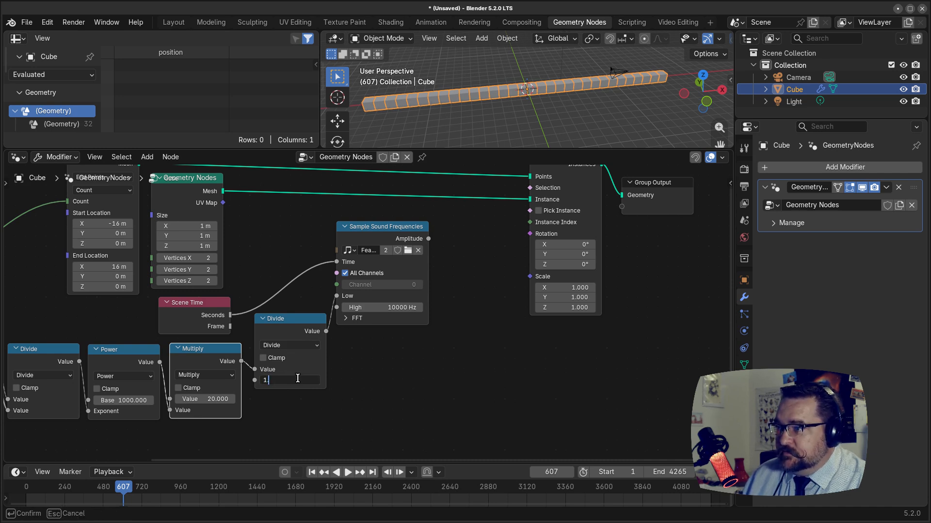
{"action": "type", "text": "1.1"}
{"action": "key", "text": "Return"}
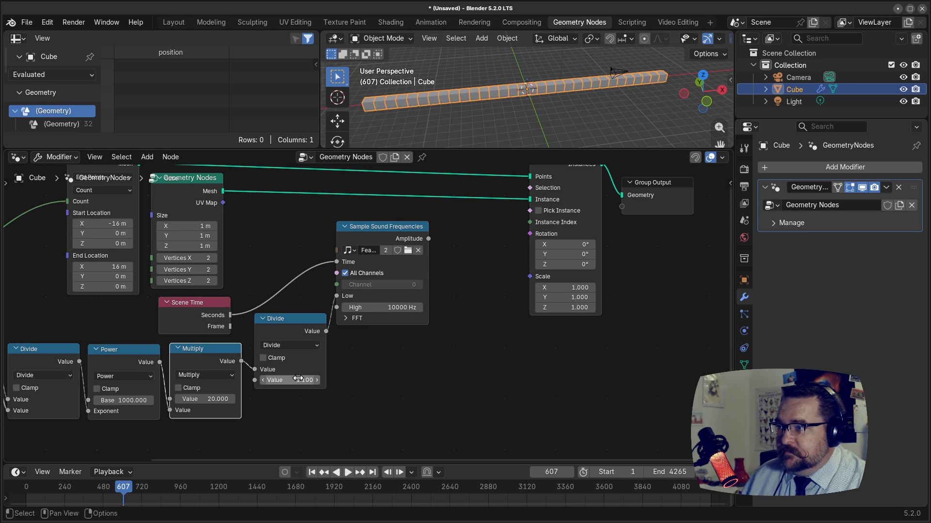
{"action": "left_click", "coordinate": [290, 319]}
{"action": "left_click_drag", "start_coordinate": [290, 319], "coordinate": [287, 320]}
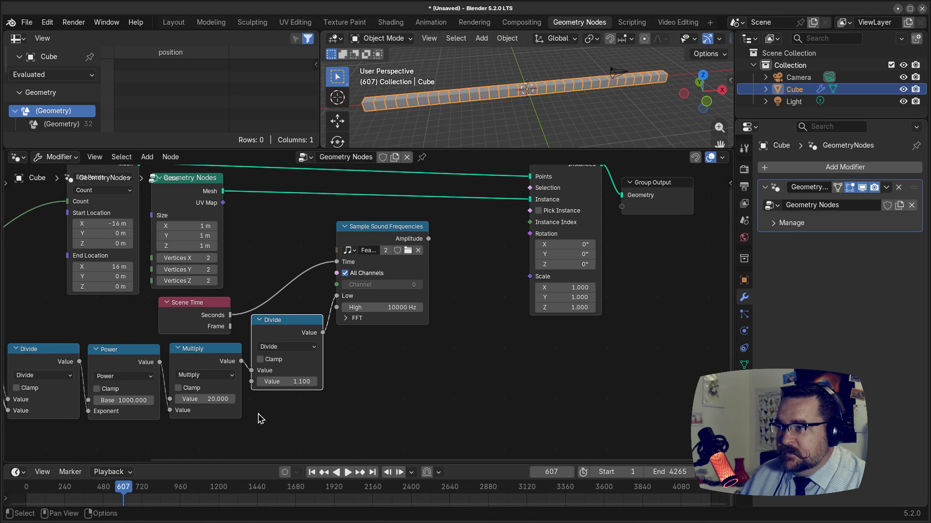
Add a Math Multiply node and place it directly below the Divide node that feeds Sample Sound Frequencies
{"action": "left_click", "coordinate": [368, 434]}
{"action": "key", "text": "shift+a"}
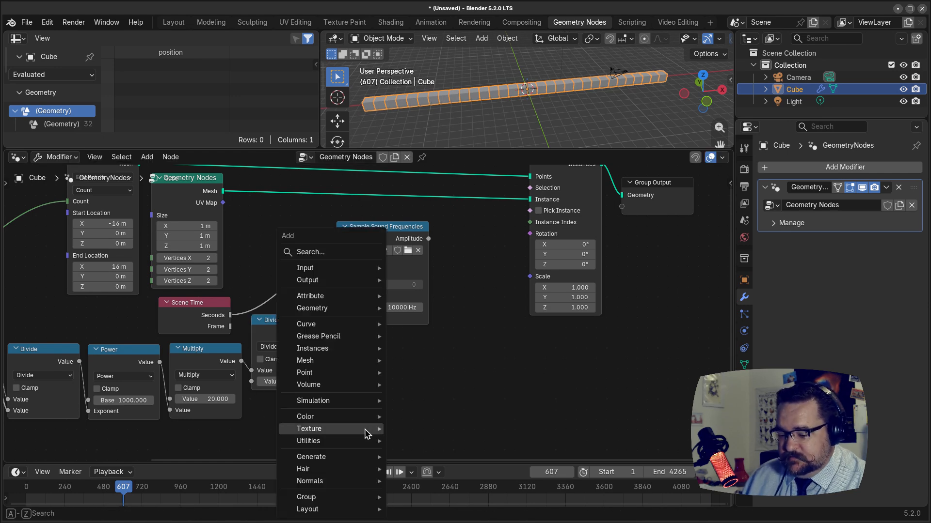
{"action": "type", "text": "mul"}
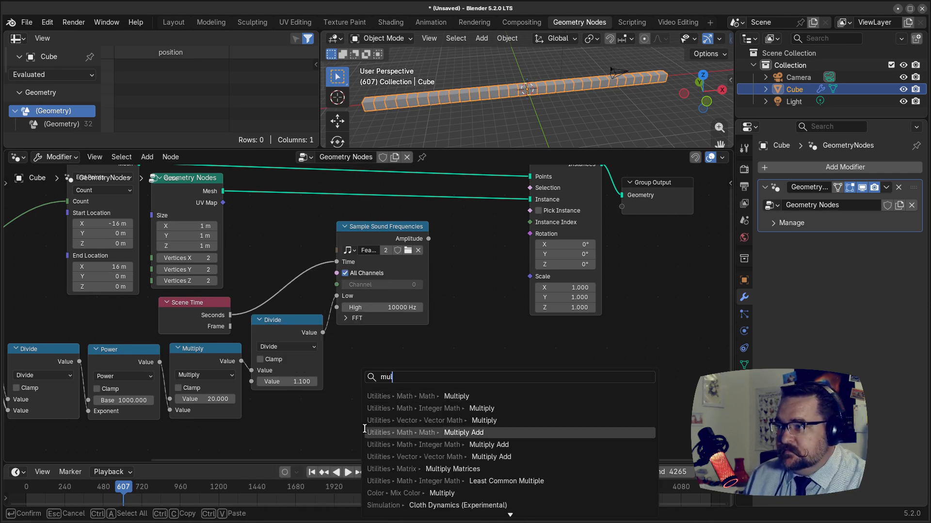
{"action": "key", "text": "Up"}
{"action": "key", "text": "Up"}
{"action": "key", "text": "Up"}
{"action": "key", "text": "Return"}
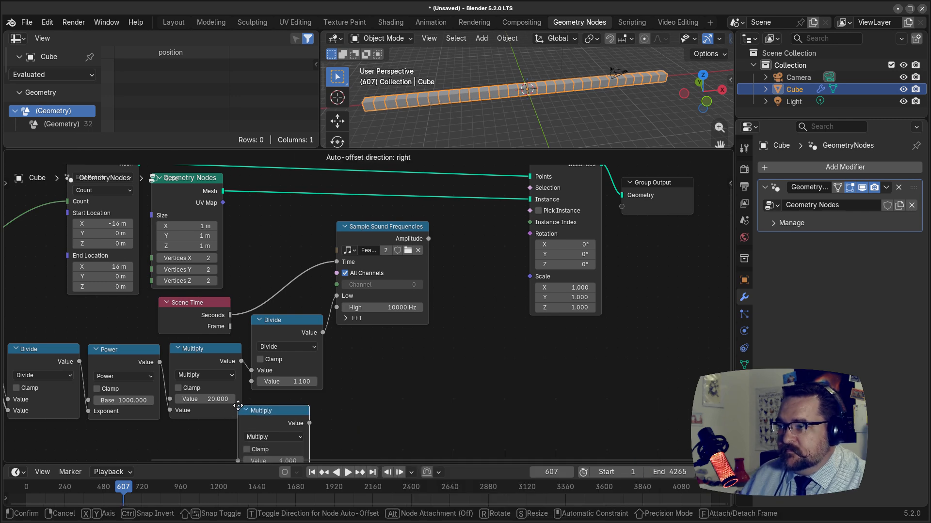
{"action": "left_click", "coordinate": [261, 398]}
{"action": "middle_click_drag", "start_coordinate": [358, 412], "coordinate": [368, 371]}
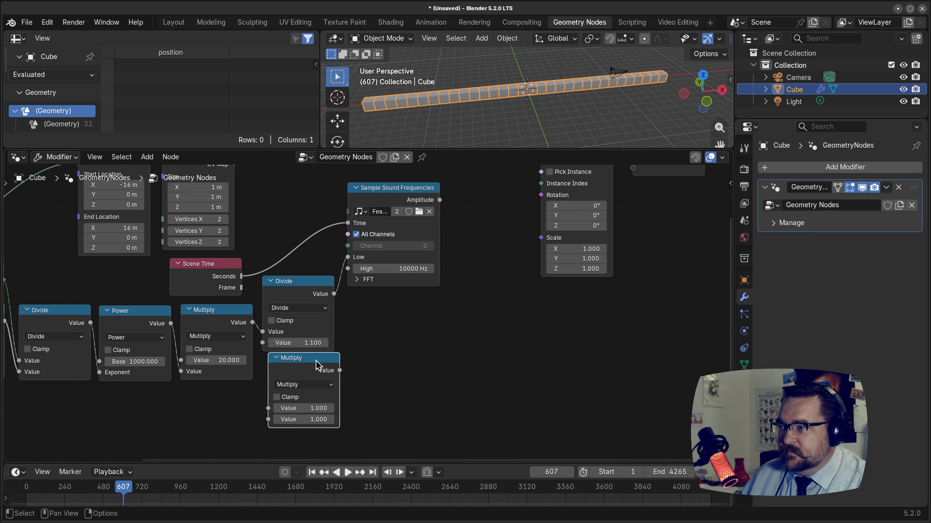
{"action": "left_click_drag", "start_coordinate": [316, 361], "coordinate": [313, 364]}
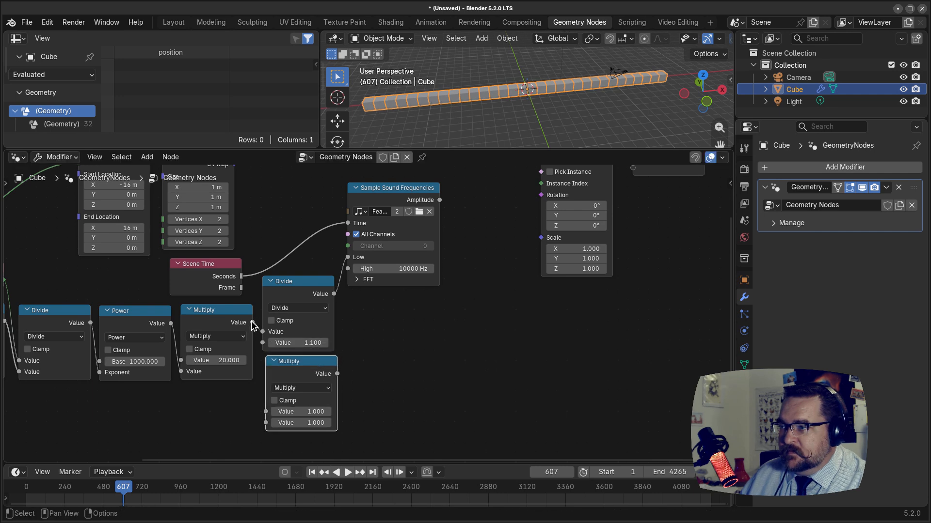
Link the 20.000 Multiply node's output to the new Multiply's first Value, set its second Value to 1.1, and align it with Divide
{"action": "left_click_drag", "start_coordinate": [253, 323], "coordinate": [265, 412]}
{"action": "left_click", "coordinate": [297, 423]}
{"action": "type", "text": "1"}
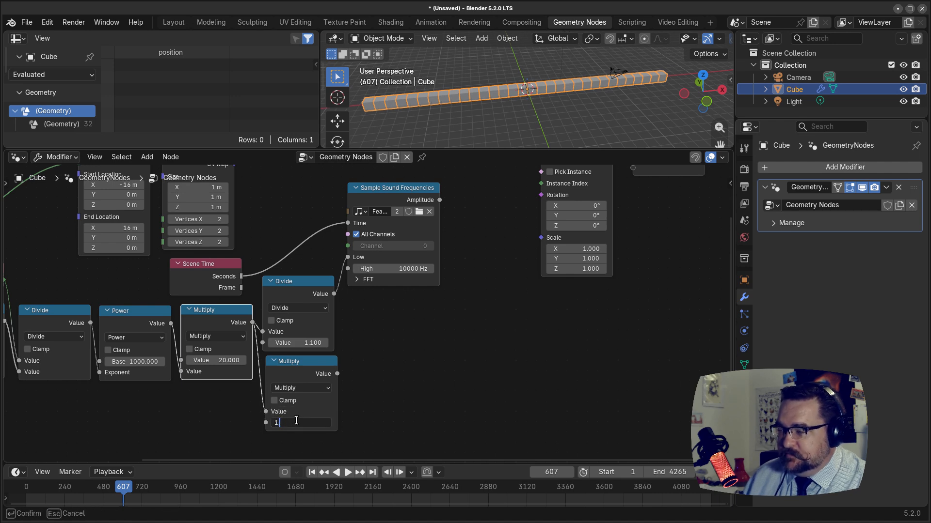
{"action": "type", "text": ".1"}
{"action": "key", "text": "Return"}
{"action": "left_click", "coordinate": [305, 363]}
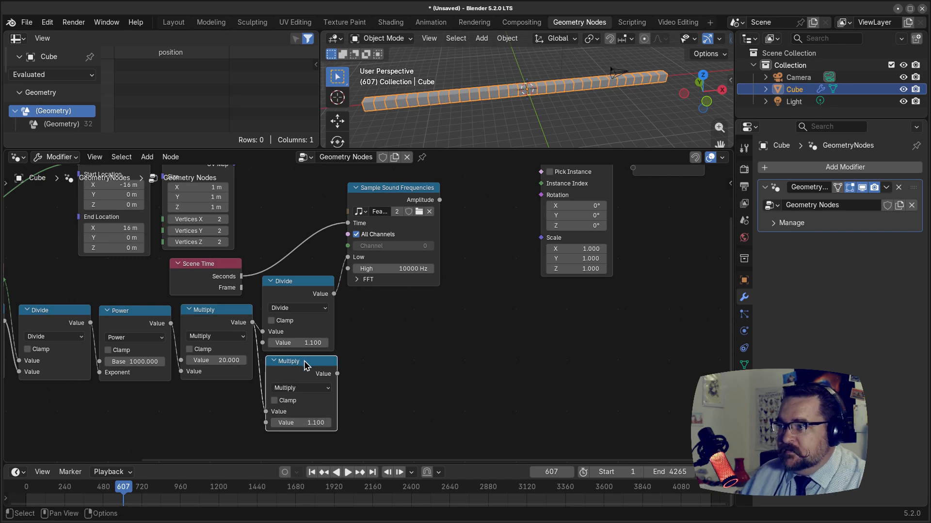
{"action": "left_click_drag", "start_coordinate": [305, 364], "coordinate": [301, 364]}
{"action": "left_click_drag", "start_coordinate": [313, 280], "coordinate": [308, 275]}
Connect the new Multiply node's output to Sample Sound Frequencies' High input and nudge the node closer to Divide
{"action": "scroll", "coordinate": [357, 285], "scroll_direction": "up", "scroll_amount": 3}
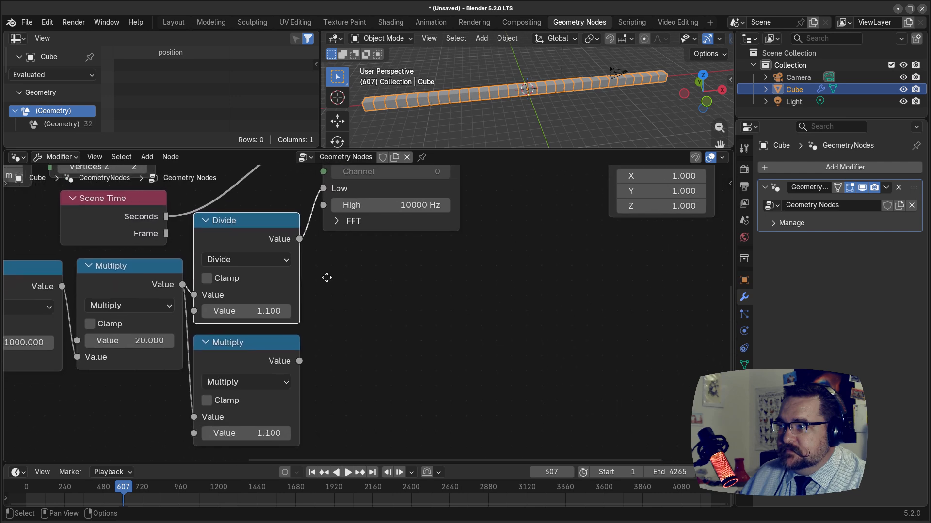
{"action": "left_click_drag", "start_coordinate": [299, 360], "coordinate": [322, 206]}
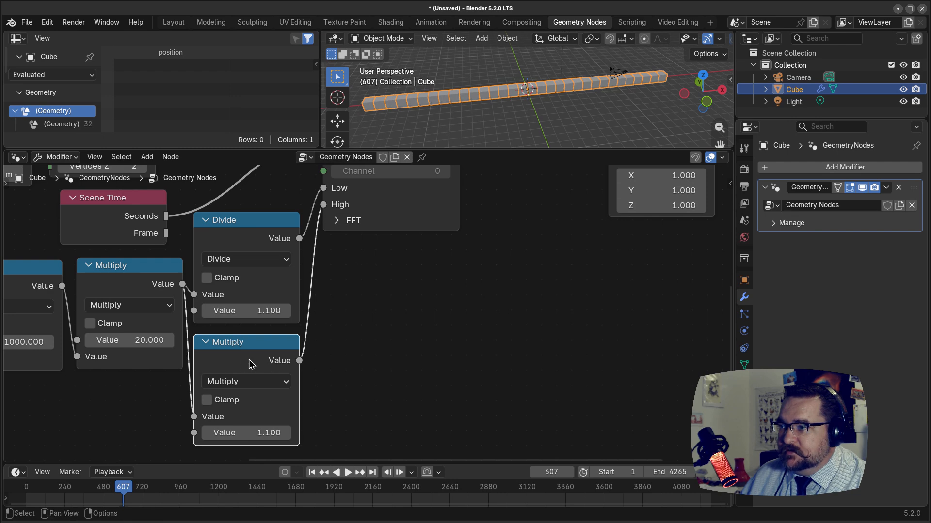
{"action": "left_click_drag", "start_coordinate": [257, 348], "coordinate": [258, 344]}
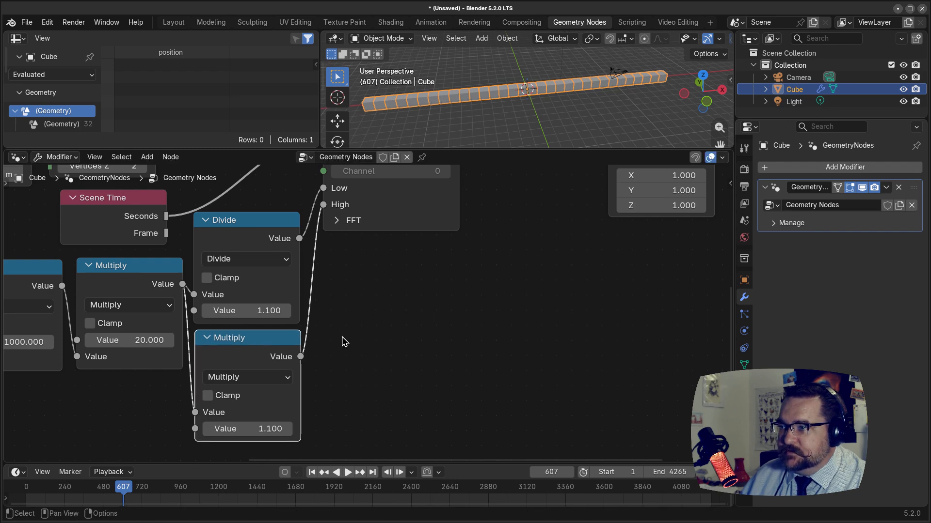
Reposition Sample Sound Frequencies and shift Instance on Points and Group Output further along to make room between them
{"action": "middle_click_drag", "start_coordinate": [342, 338], "coordinate": [248, 348]}
{"action": "scroll", "coordinate": [267, 331], "scroll_direction": "down", "scroll_amount": 6}
{"action": "scroll", "coordinate": [311, 310], "scroll_direction": "up", "scroll_amount": 1}
{"action": "middle_click_drag", "start_coordinate": [360, 282], "coordinate": [299, 323]}
{"action": "left_click_drag", "start_coordinate": [285, 216], "coordinate": [300, 226]}
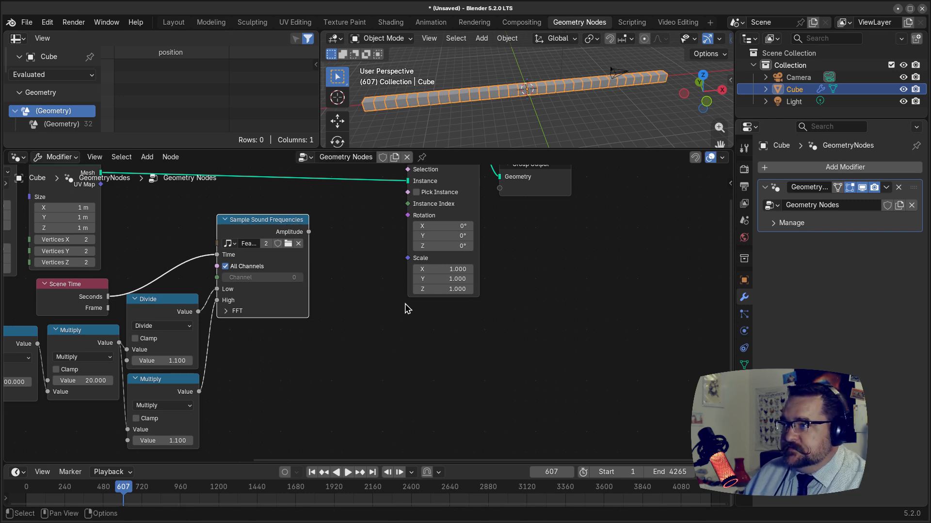
{"action": "middle_click_drag", "start_coordinate": [481, 334], "coordinate": [452, 366]}
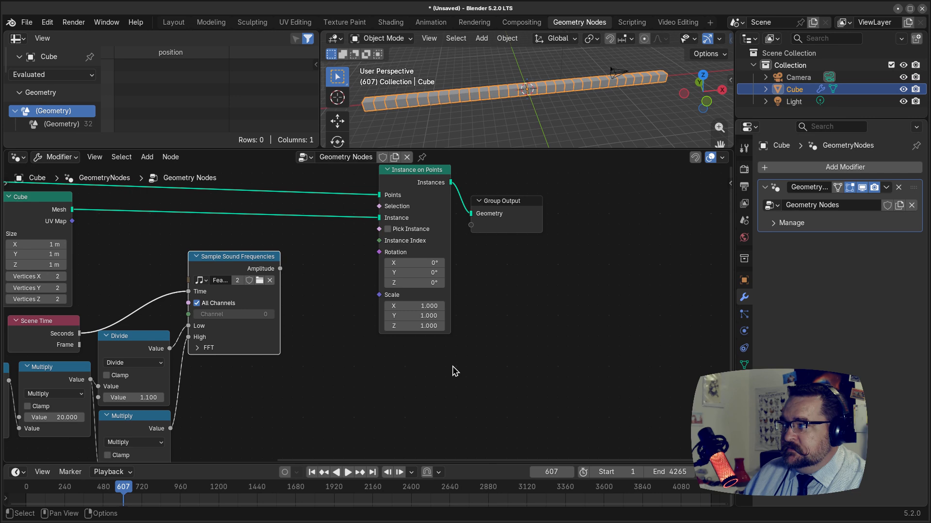
{"action": "left_click_drag", "start_coordinate": [542, 367], "coordinate": [528, 221]}
{"action": "left_click", "coordinate": [335, 352]}
{"action": "key", "text": "shift+a"}
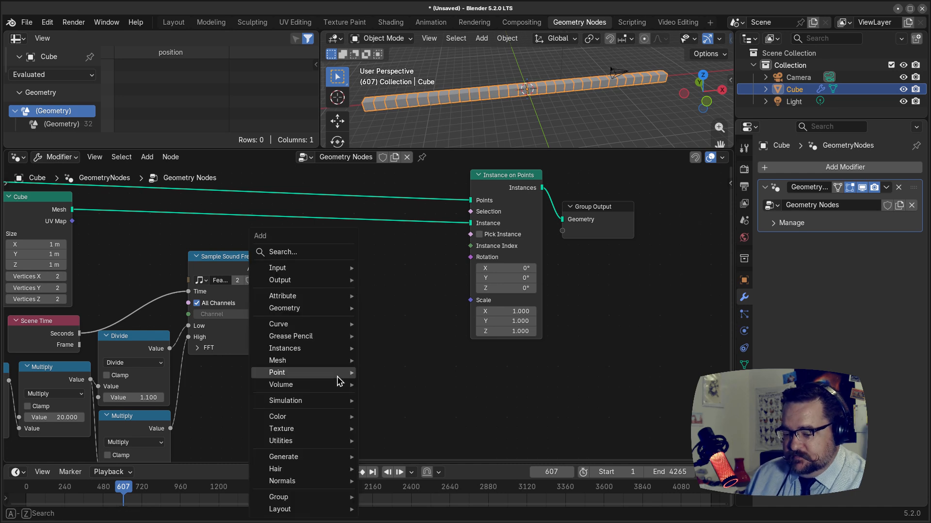
{"action": "mouse_move", "coordinate": [338, 377]}
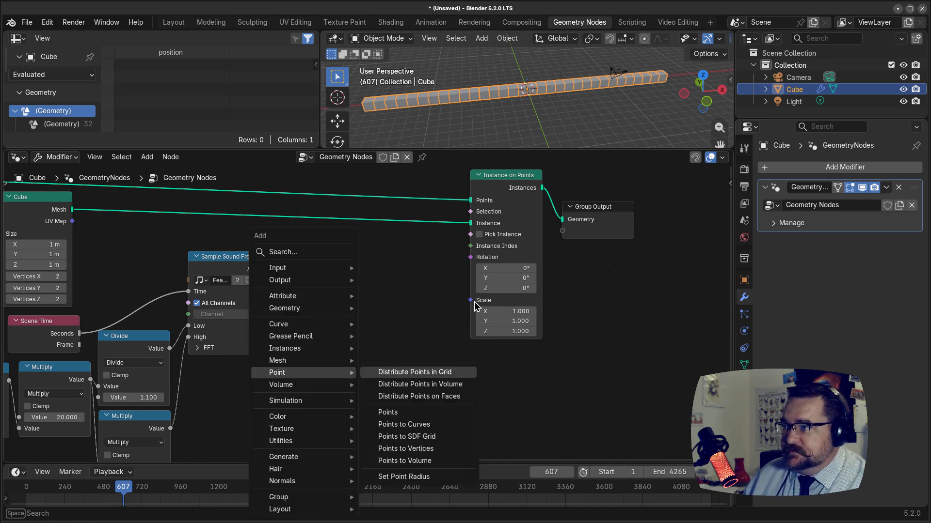
{"action": "left_click", "coordinate": [406, 320]}
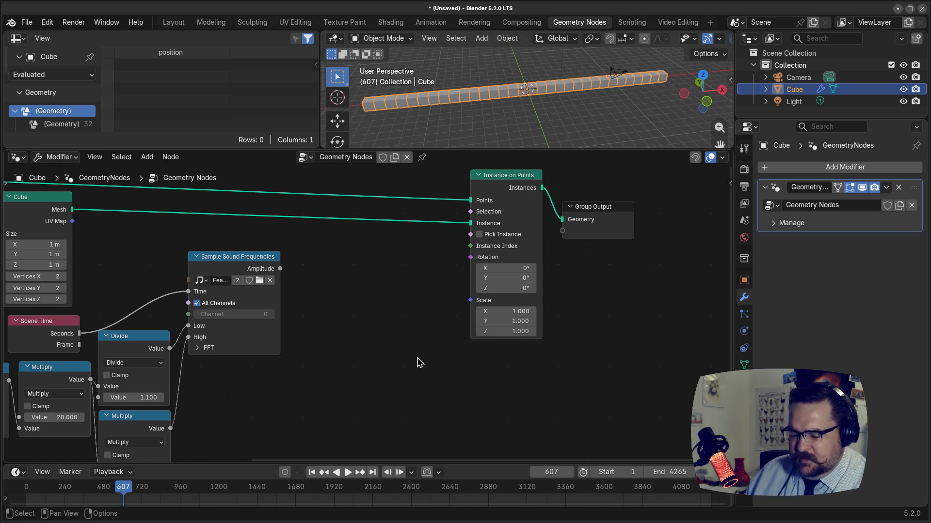
Add a Combine XYZ node before Instance on Points and connect its Vector output to the Scale input
{"action": "key", "text": "shift+a"}
{"action": "mouse_move", "coordinate": [420, 361]}
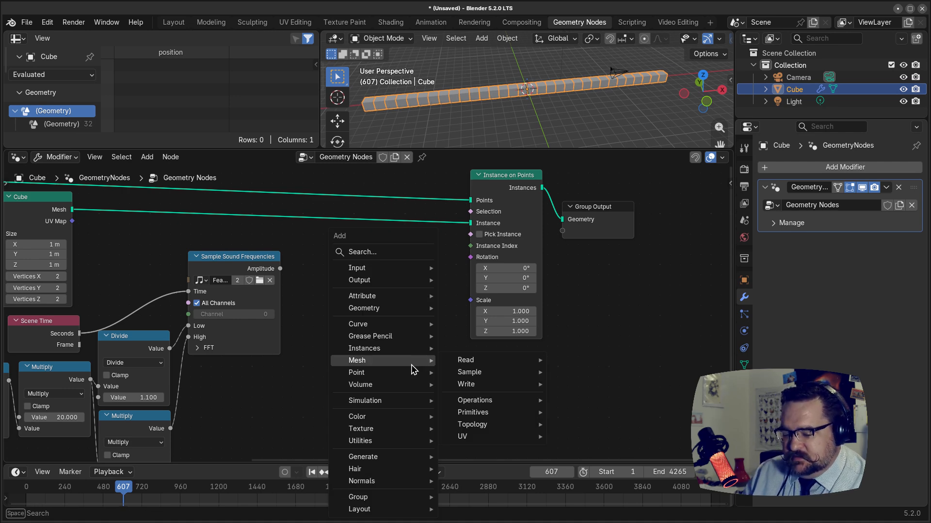
{"action": "type", "text": "combine"}
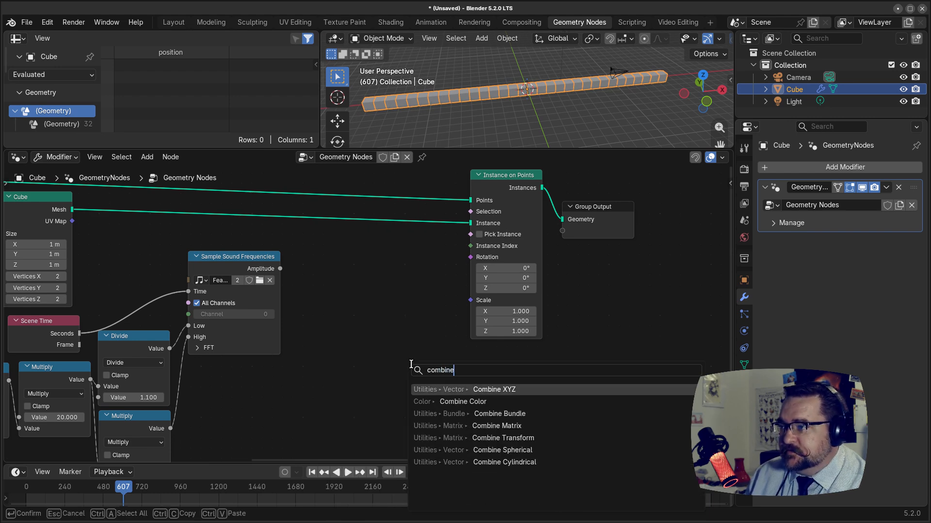
{"action": "key", "text": "Return"}
{"action": "left_click", "coordinate": [384, 291]}
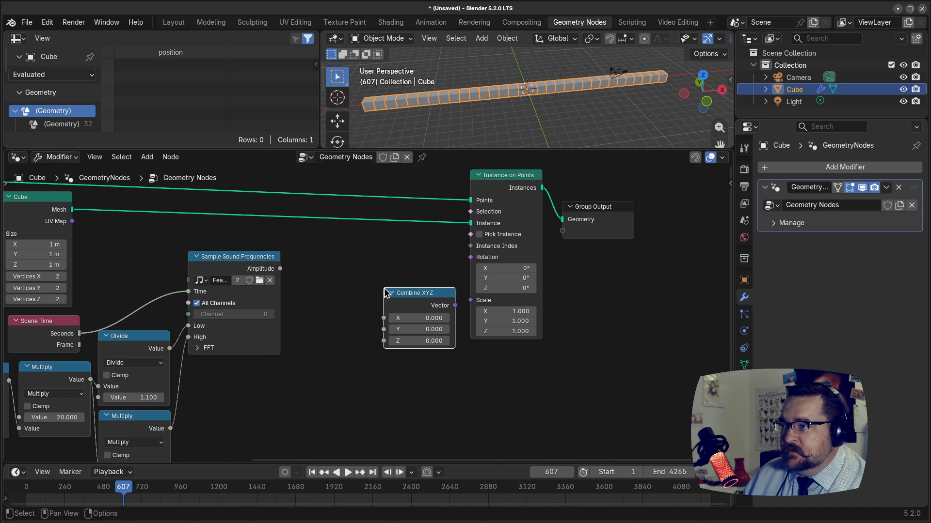
{"action": "left_click_drag", "start_coordinate": [468, 302], "coordinate": [469, 301]}
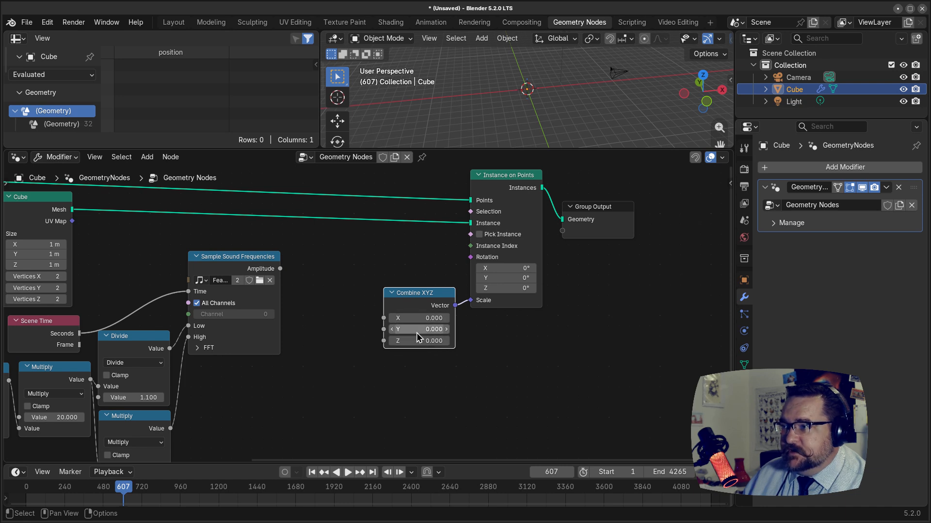
Connect Sample Sound Frequencies' Amplitude to Combine XYZ's Z input and set its X and Y values to 1
{"action": "left_click_drag", "start_coordinate": [280, 269], "coordinate": [320, 312]}
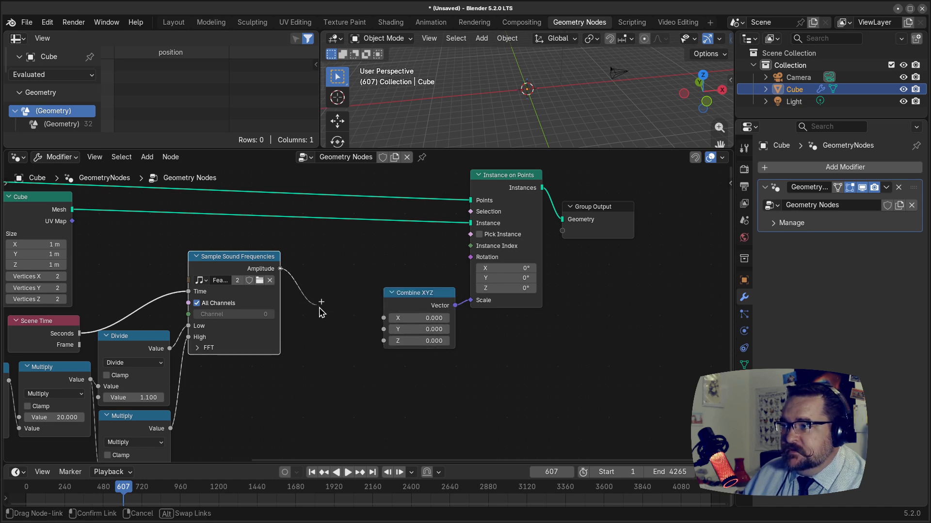
{"action": "left_click_drag", "start_coordinate": [378, 347], "coordinate": [378, 347]}
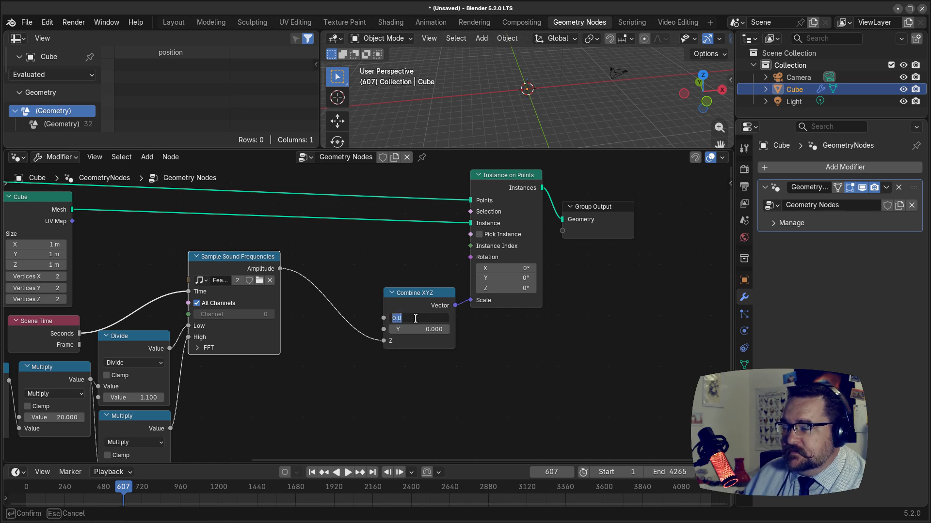
{"action": "key", "text": "Tab"}
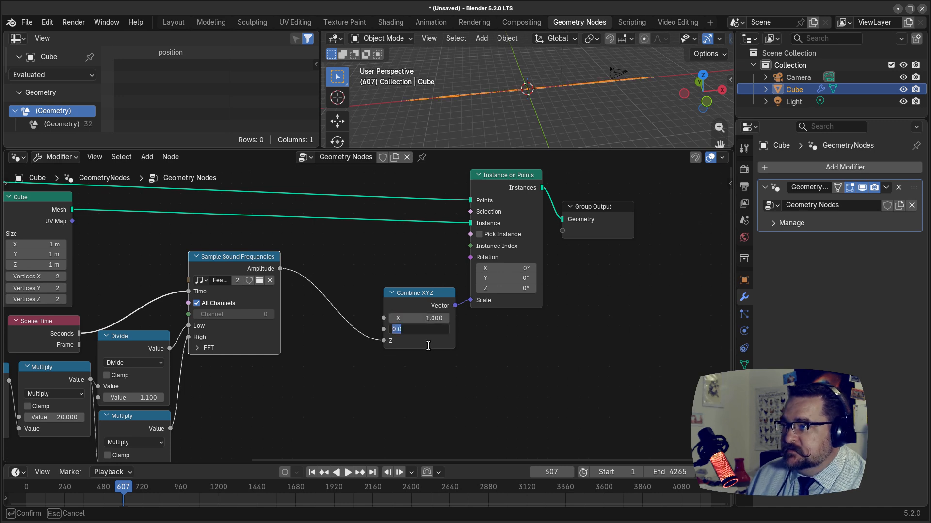
{"action": "key", "text": "Return"}
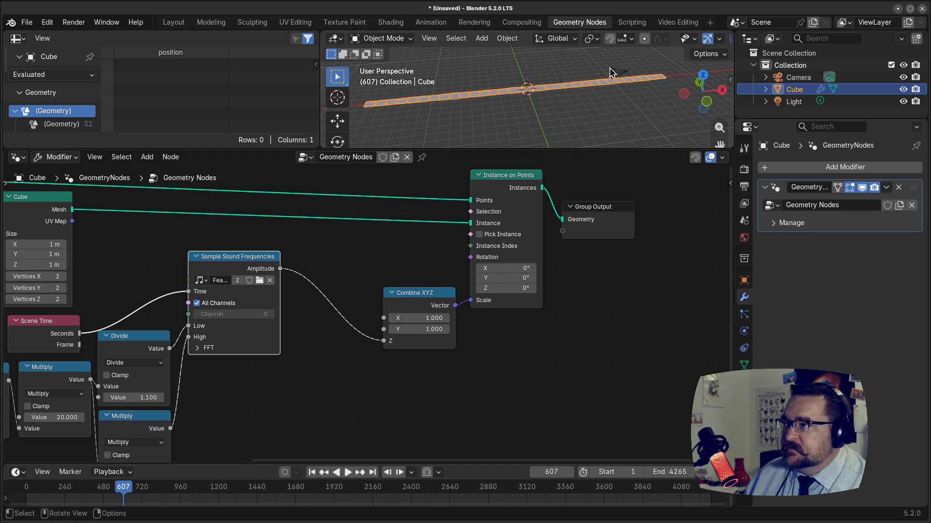
Play the animation with the cubes deselected to check how their heights respond to the music
{"action": "mouse_move", "coordinate": [576, 139]}
{"action": "middle_mouse_down"}
{"action": "mouse_move", "coordinate": [540, 110]}
{"action": "mouse_move", "coordinate": [542, 94]}
{"action": "mouse_move", "coordinate": [601, 115]}
{"action": "mouse_move", "coordinate": [589, 135]}
{"action": "middle_mouse_up"}
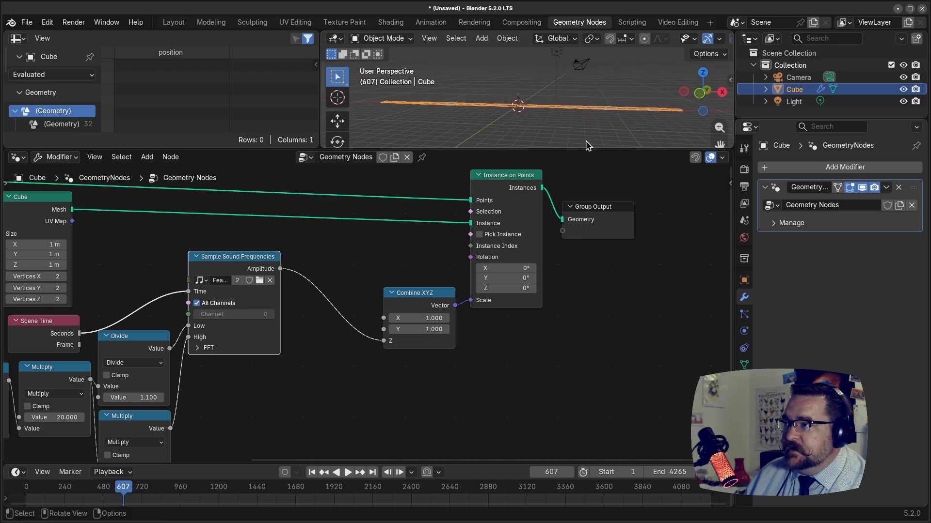
{"action": "left_click", "coordinate": [348, 473]}
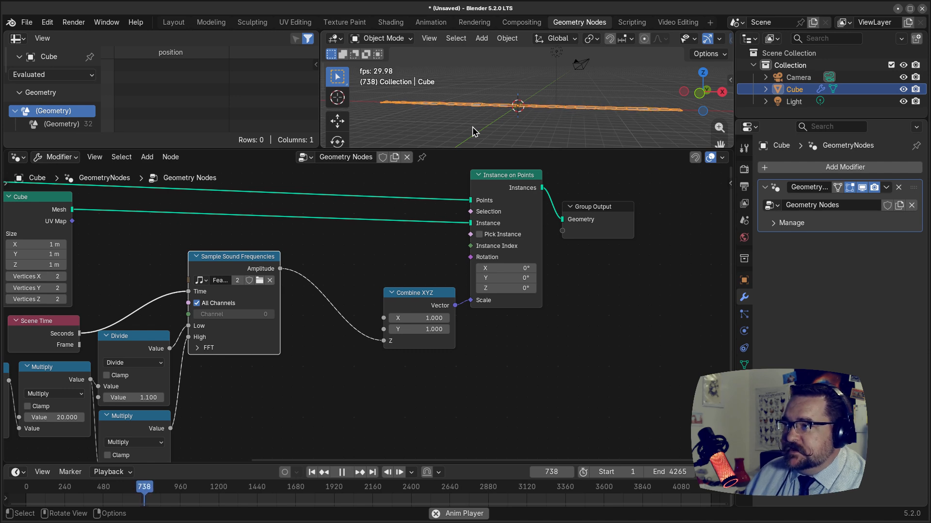
{"action": "left_click", "coordinate": [504, 132]}
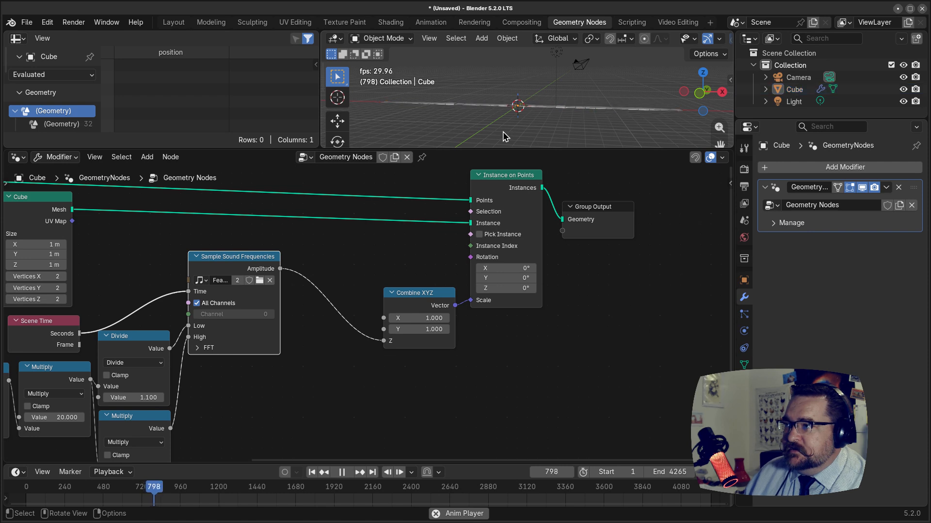
{"action": "key", "text": "space"}
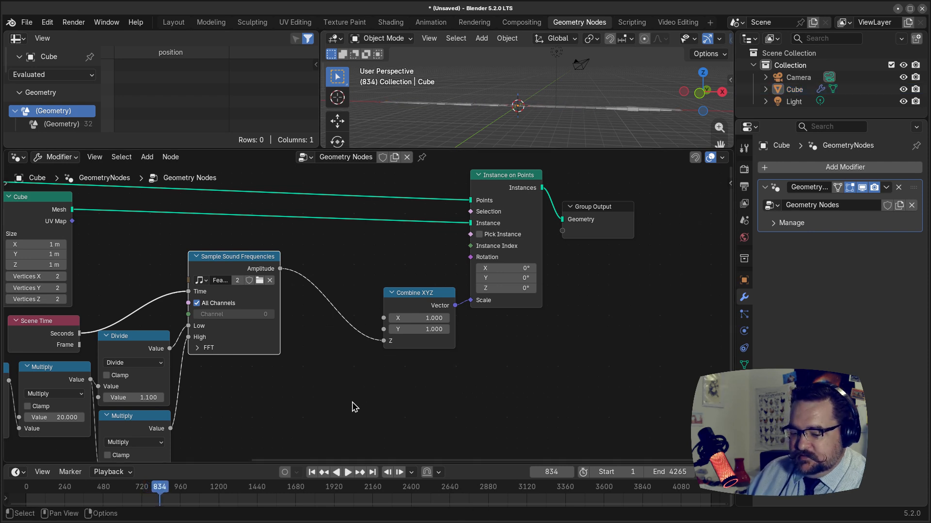
Insert a Math Multiply node on the link between Sample Sound Frequencies' Amplitude and Combine XYZ's Z input
{"action": "key", "text": "shift+a"}
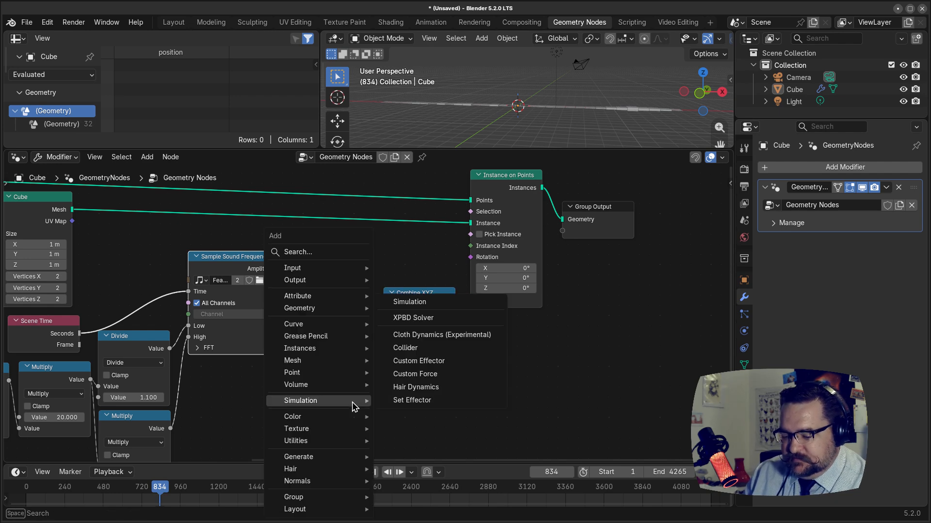
{"action": "type", "text": "mu"}
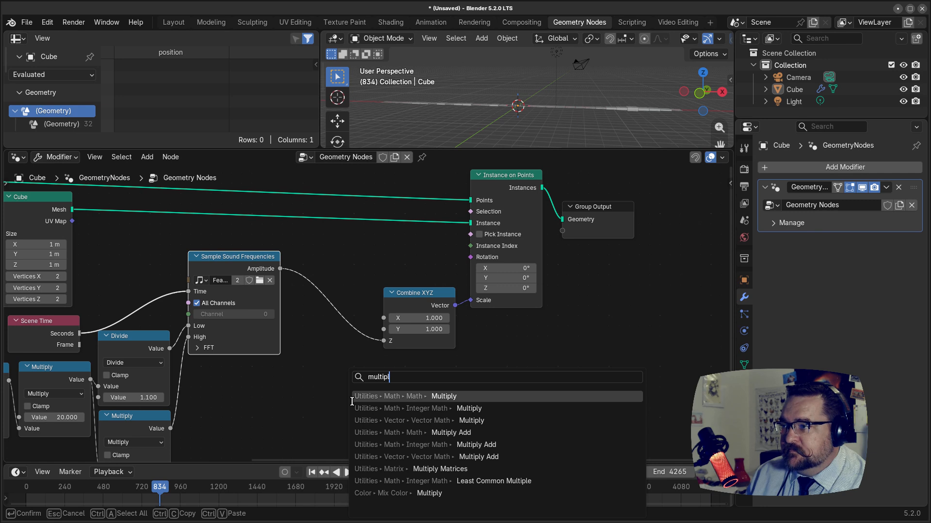
{"action": "type", "text": "ltipl"}
{"action": "key", "text": "Return"}
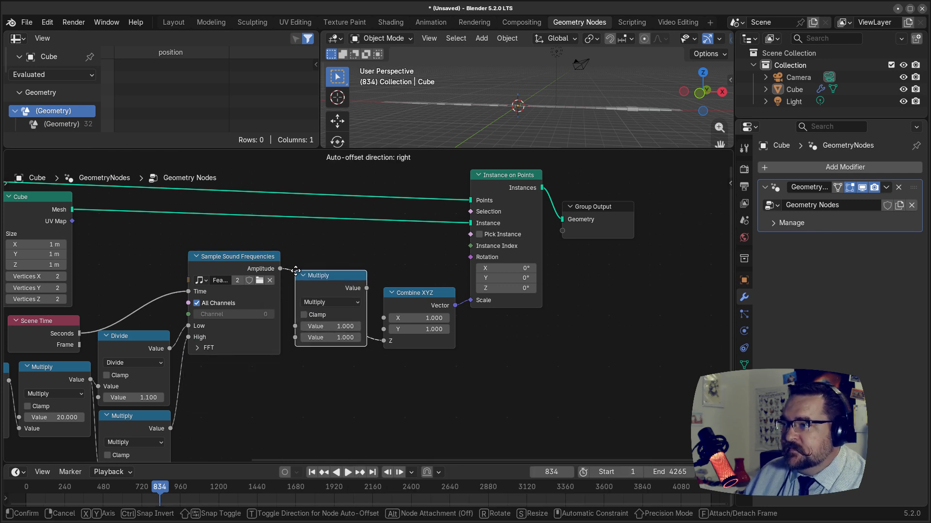
{"action": "left_click", "coordinate": [297, 275]}
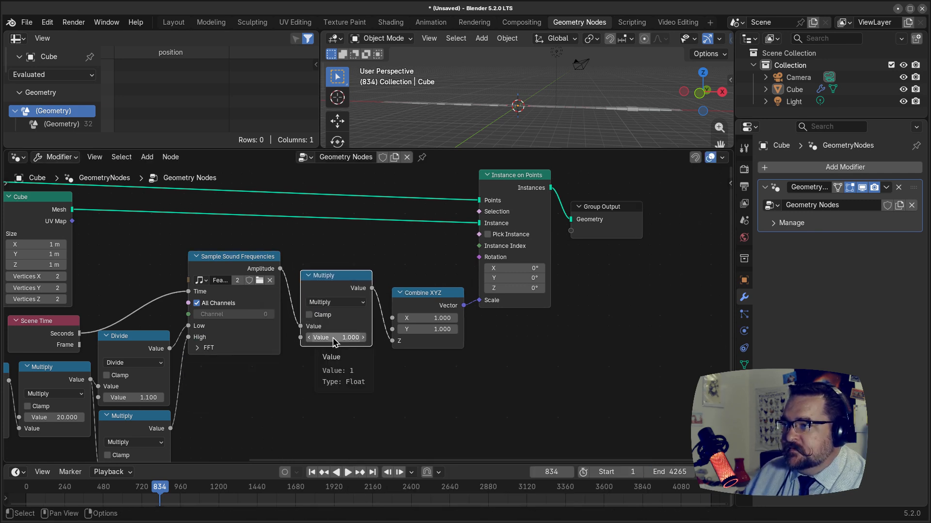
With the animation playing, set the second Value of the Multiply node before Combine XYZ to 100
{"action": "key", "text": "space"}
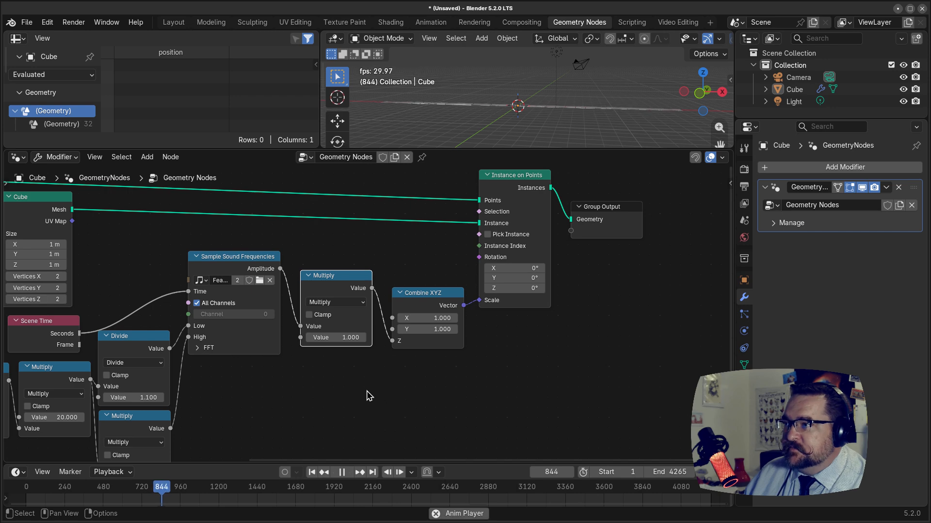
{"action": "left_click_drag", "start_coordinate": [334, 338], "coordinate": [465, 339]}
{"action": "left_click", "coordinate": [335, 338]}
{"action": "type", "text": "1"}
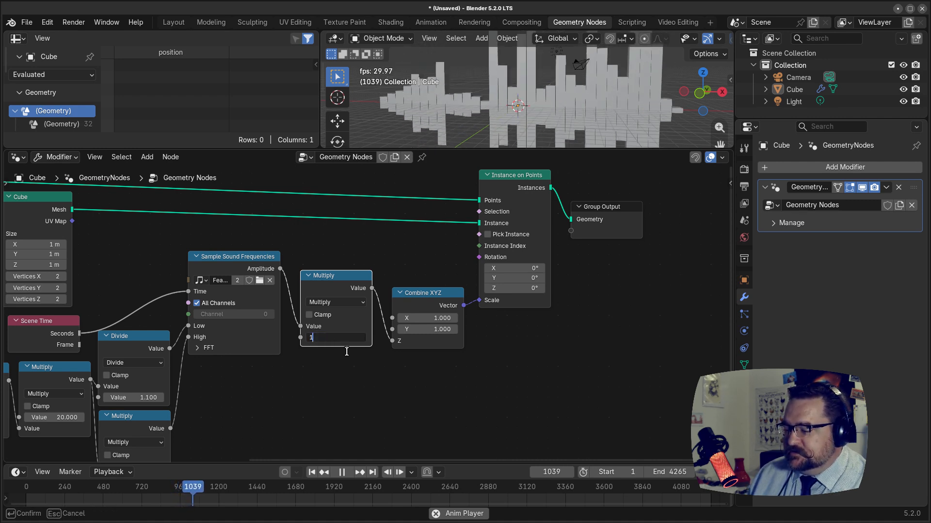
{"action": "type", "text": "00"}
{"action": "key", "text": "Return"}
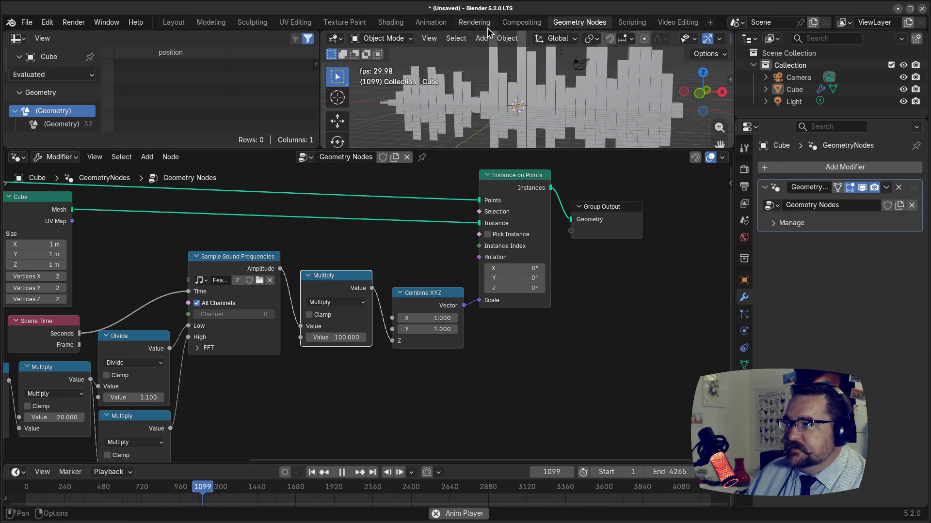
Enlarge the 3D viewport's height and frame the animated bars more closely from a frontal angle
{"action": "middle_click_drag", "start_coordinate": [520, 92], "coordinate": [575, 115]}
{"action": "left_click_drag", "start_coordinate": [448, 149], "coordinate": [440, 253]}
{"action": "scroll", "coordinate": [540, 158], "scroll_direction": "up", "scroll_amount": 3}
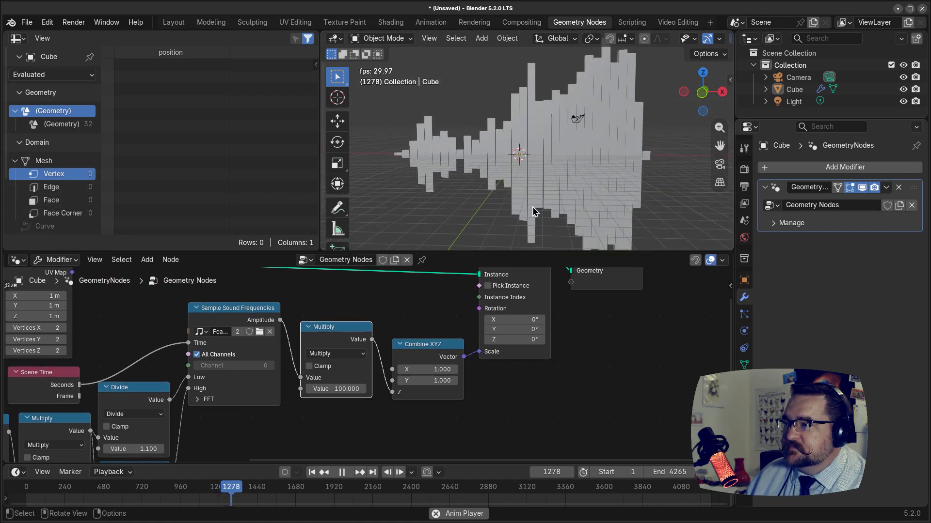
Set the second Value of the Multiply node before Combine XYZ to 50, check the bars in motion, and stop playback
{"action": "left_click", "coordinate": [337, 389]}
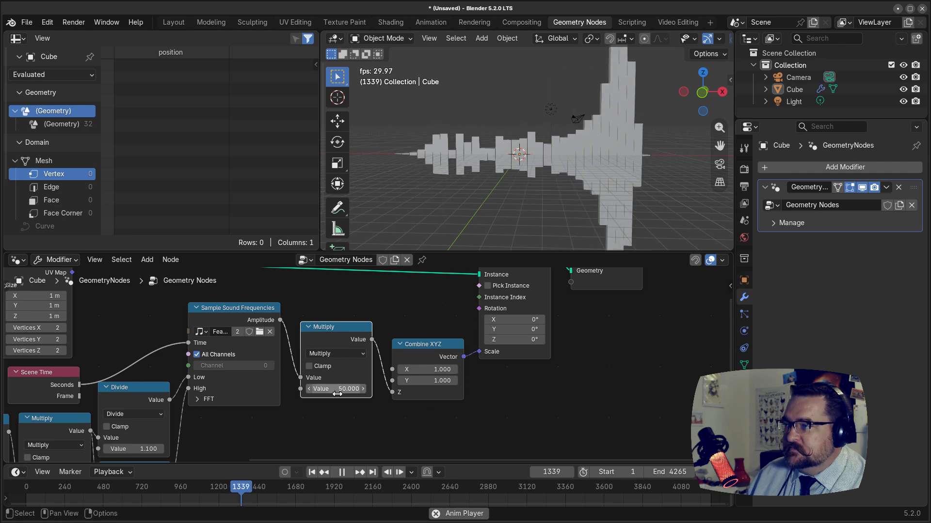
{"action": "type", "text": "50"}
{"action": "key", "text": "Return"}
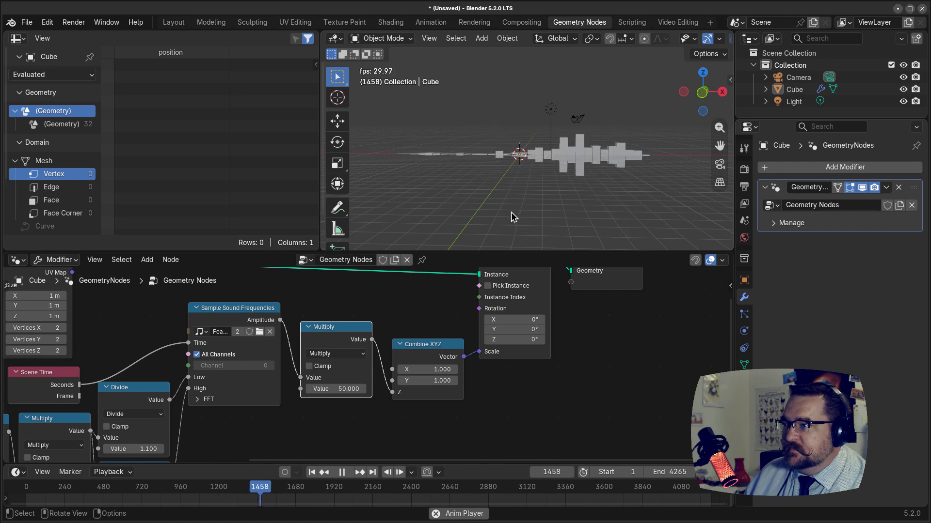
{"action": "mouse_move", "coordinate": [447, 191]}
{"action": "middle_mouse_down"}
{"action": "mouse_move", "coordinate": [501, 192]}
{"action": "mouse_move", "coordinate": [457, 190]}
{"action": "middle_mouse_up"}
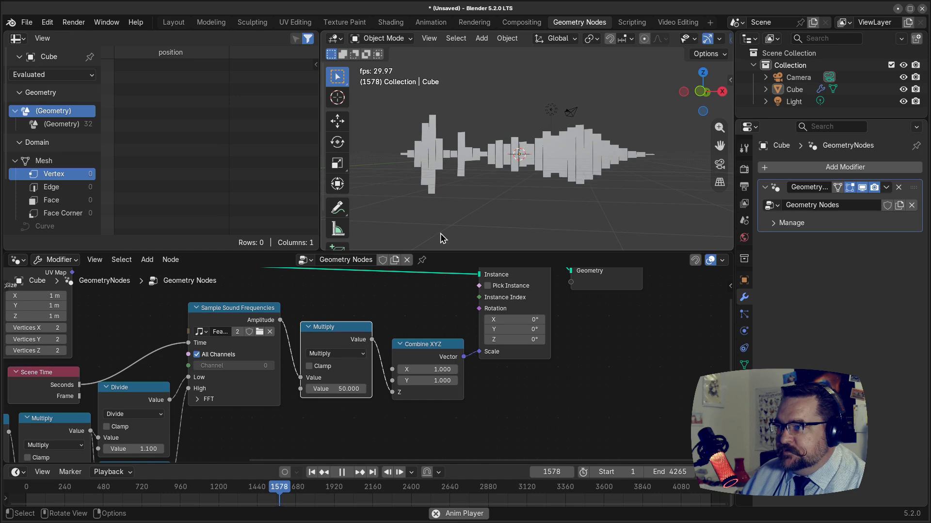
{"action": "key", "text": "space"}
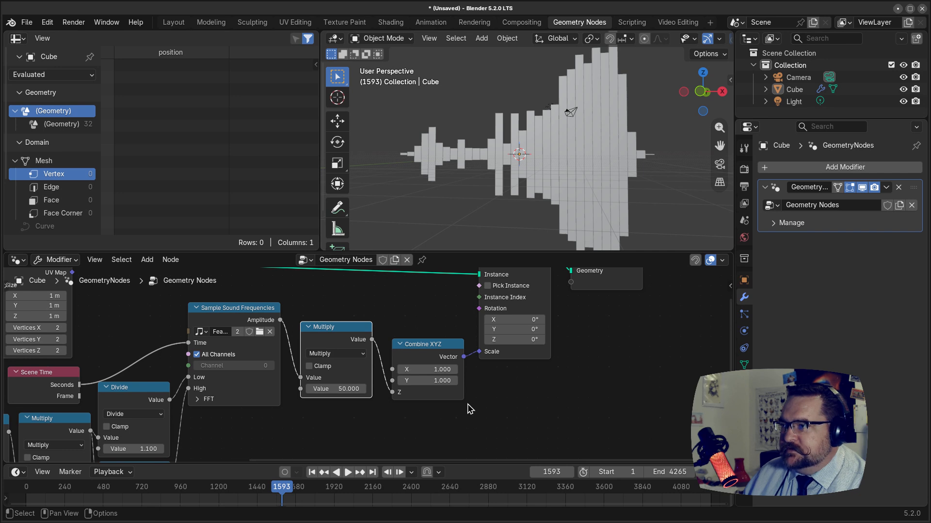
Narrow the bars by setting the X value of the Combine XYZ node to 0.5
{"action": "middle_click_drag", "start_coordinate": [470, 429], "coordinate": [463, 439]}
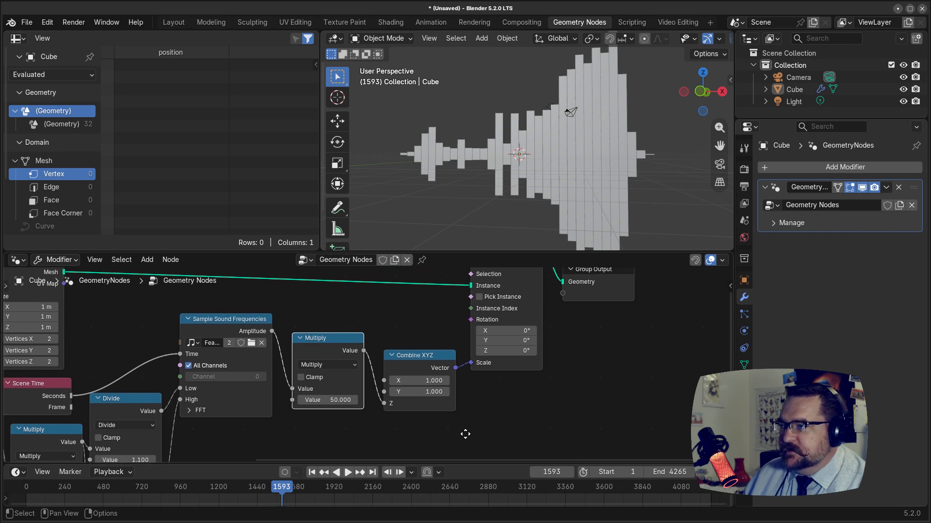
{"action": "left_click", "coordinate": [418, 382]}
{"action": "type", "text": "0.5"}
{"action": "key", "text": "Return"}
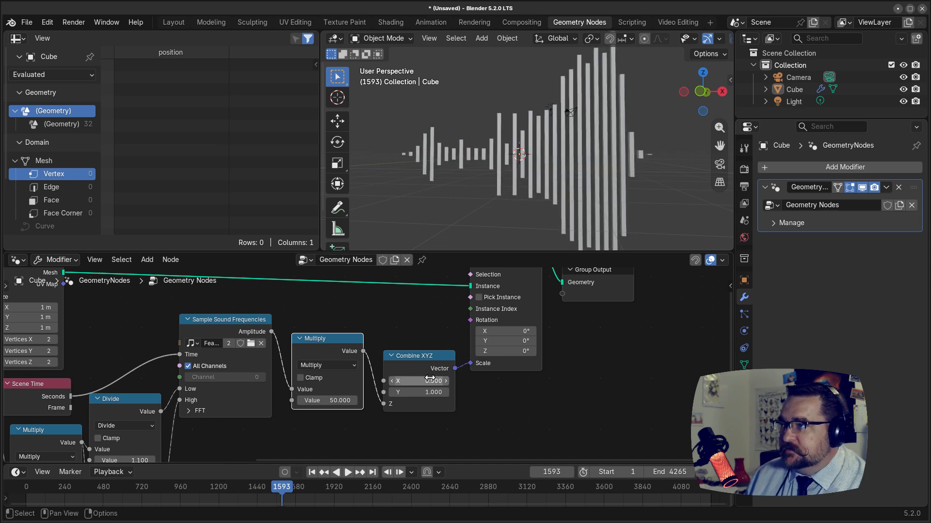
Set the Integer node that feeds the Mesh Line's Count to 100
{"action": "middle_click_drag", "start_coordinate": [348, 402], "coordinate": [385, 402]}
{"action": "middle_click_drag", "start_coordinate": [132, 358], "coordinate": [575, 351]}
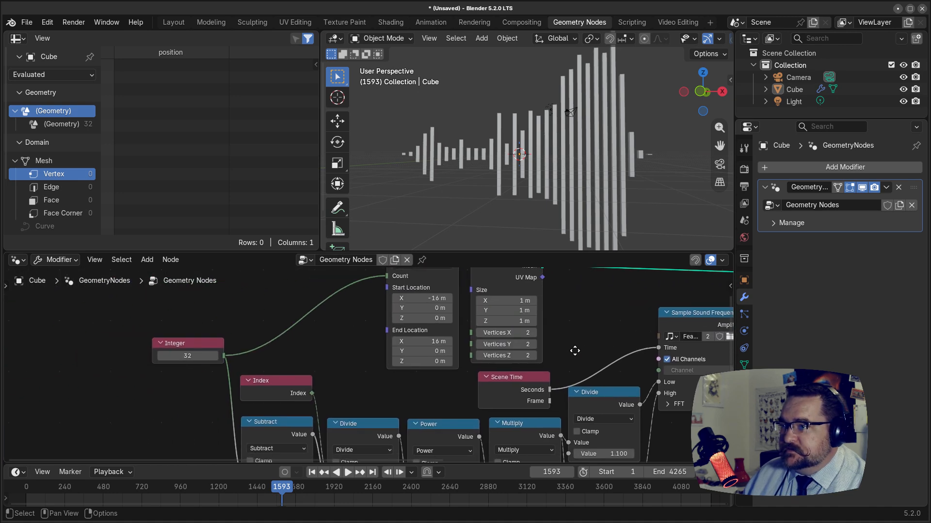
{"action": "left_click_drag", "start_coordinate": [189, 359], "coordinate": [221, 358]}
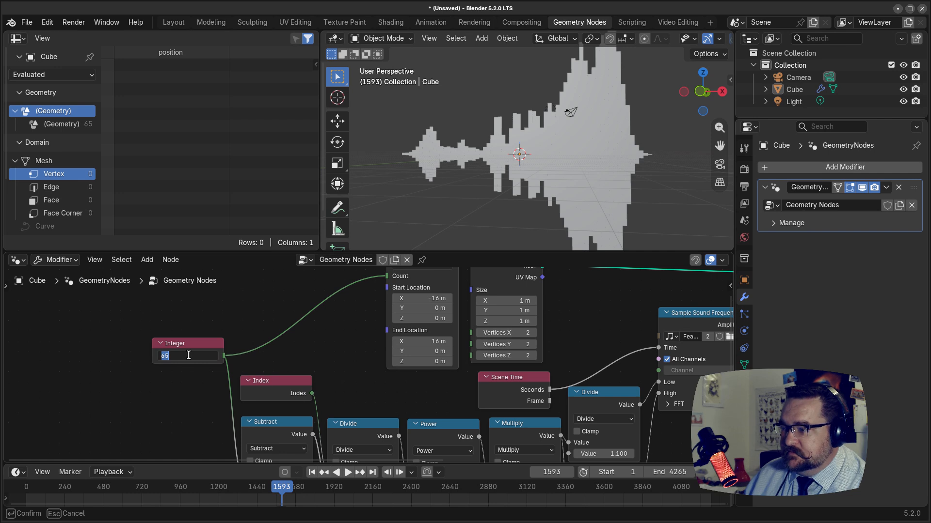
{"action": "key", "text": "Return"}
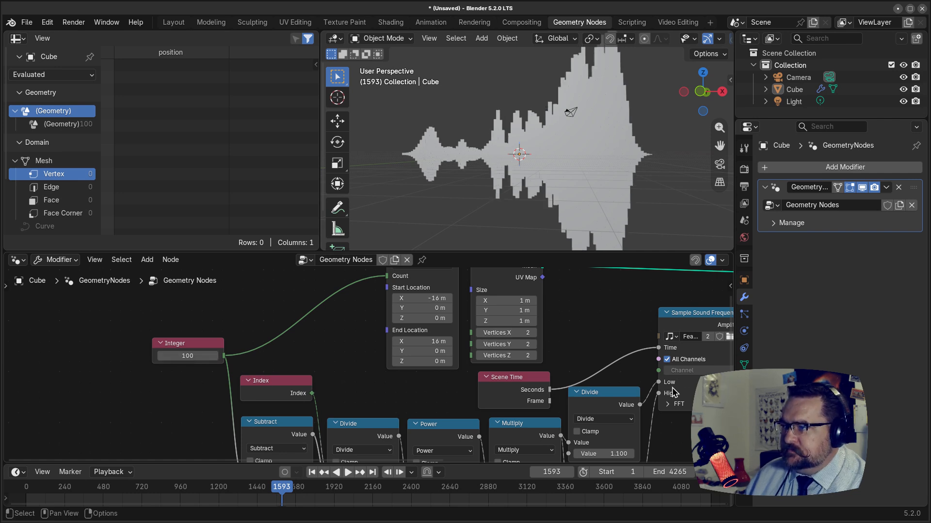
Set the Combine XYZ node's X value to 0.1 and play the animation to check the thinner bars
{"action": "middle_click_drag", "start_coordinate": [673, 391], "coordinate": [359, 391]}
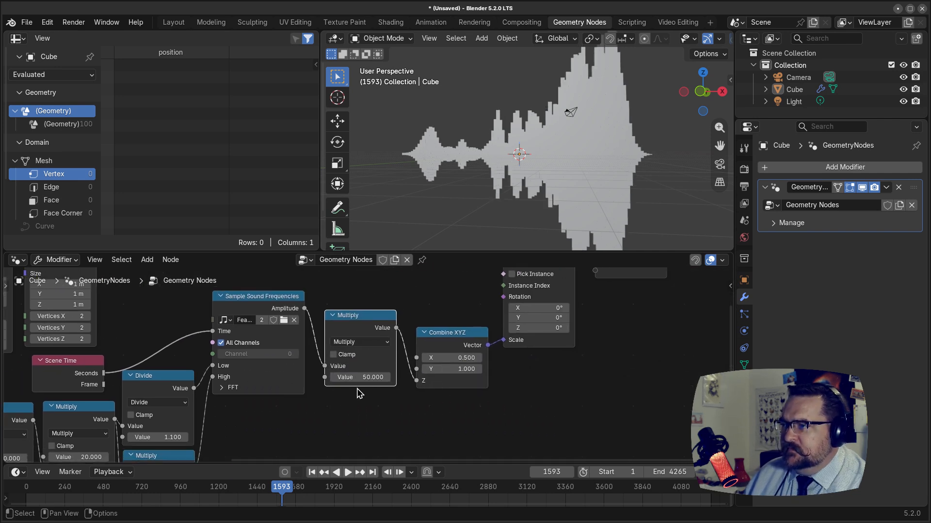
{"action": "left_click", "coordinate": [449, 359]}
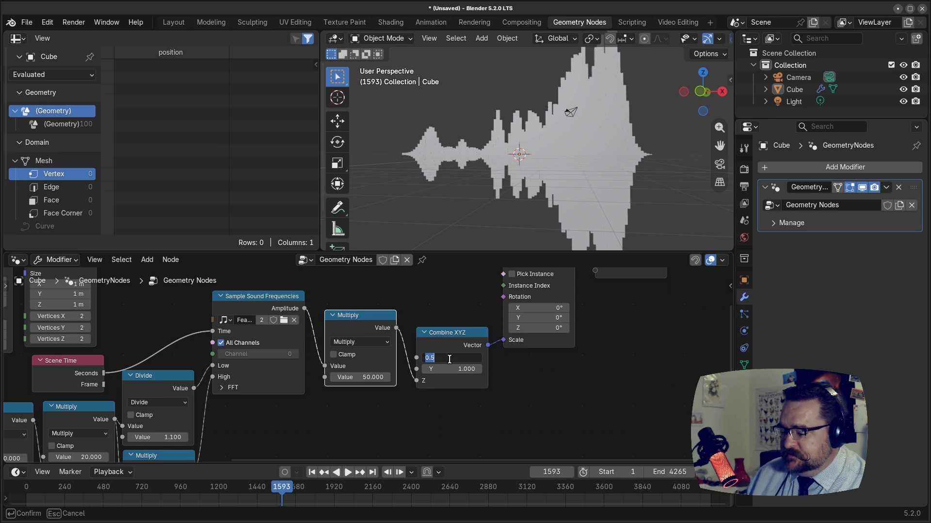
{"action": "type", "text": ".1"}
{"action": "key", "text": "Return"}
{"action": "middle_click_drag", "start_coordinate": [649, 200], "coordinate": [588, 192]}
{"action": "key", "text": "space"}
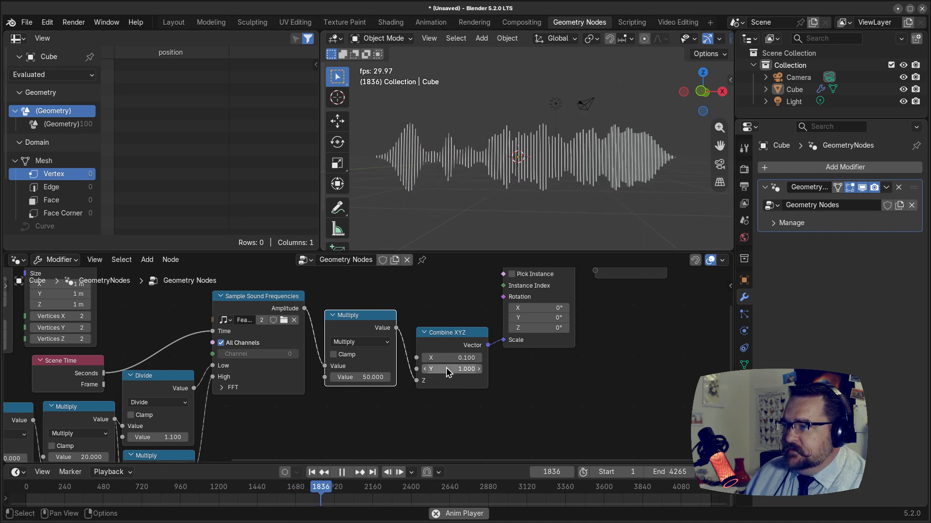
Narrow each bar's frequency band by setting the Divide and Multiply nodes feeding Sample Sound Frequencies' Low and High inputs to 1.01
{"action": "middle_click_drag", "start_coordinate": [264, 398], "coordinate": [380, 329]}
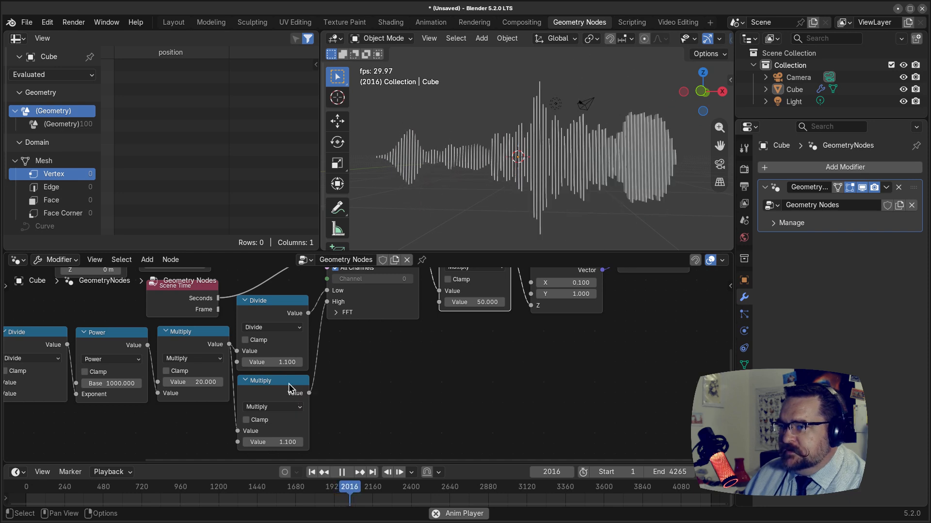
{"action": "left_click", "coordinate": [274, 362]}
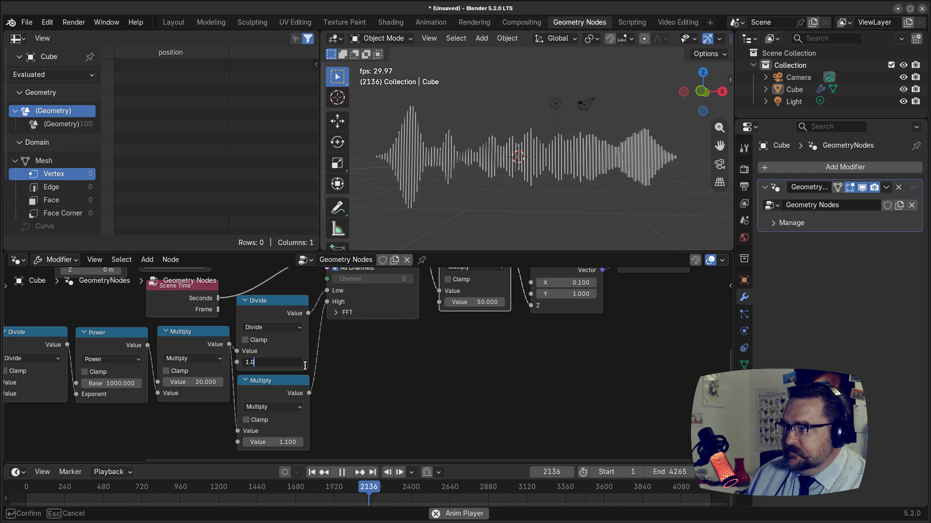
{"action": "type", "text": "1.01"}
{"action": "key", "text": "Return"}
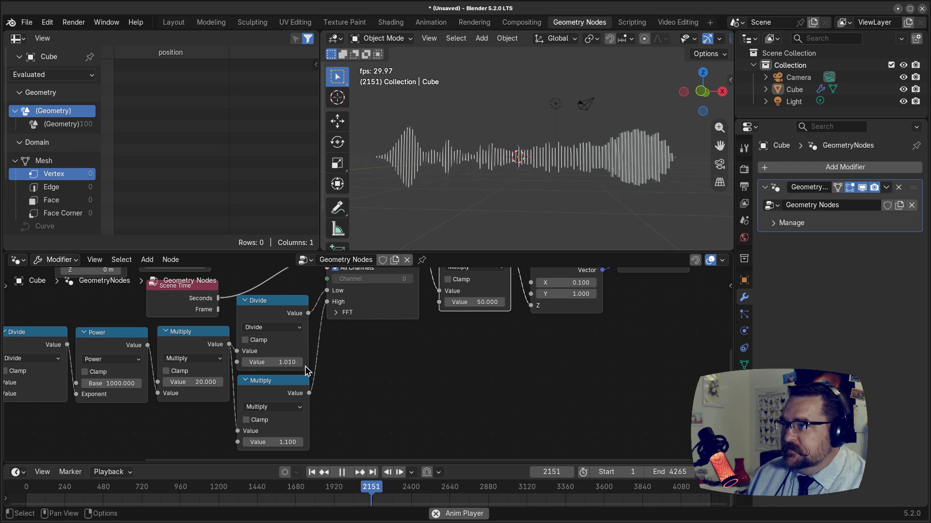
{"action": "left_click", "coordinate": [269, 443]}
{"action": "type", "text": "1.01"}
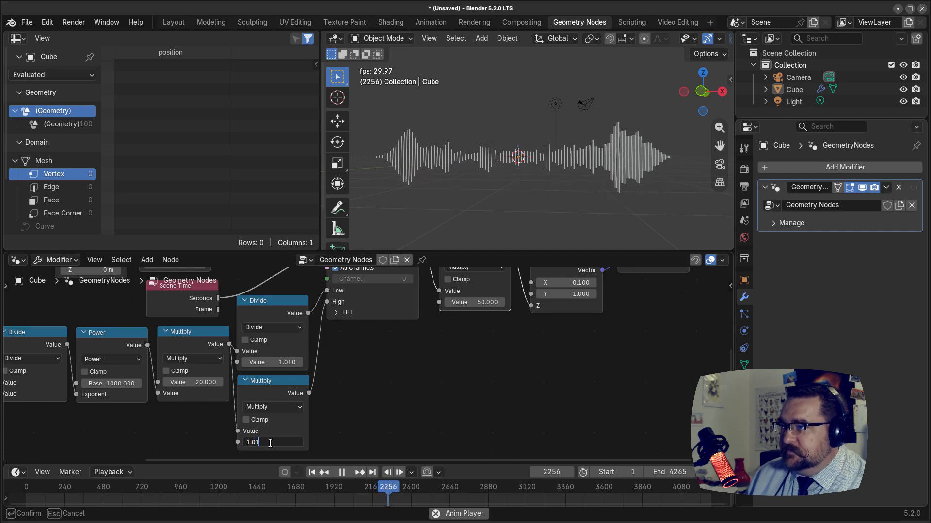
{"action": "key", "text": "Return"}
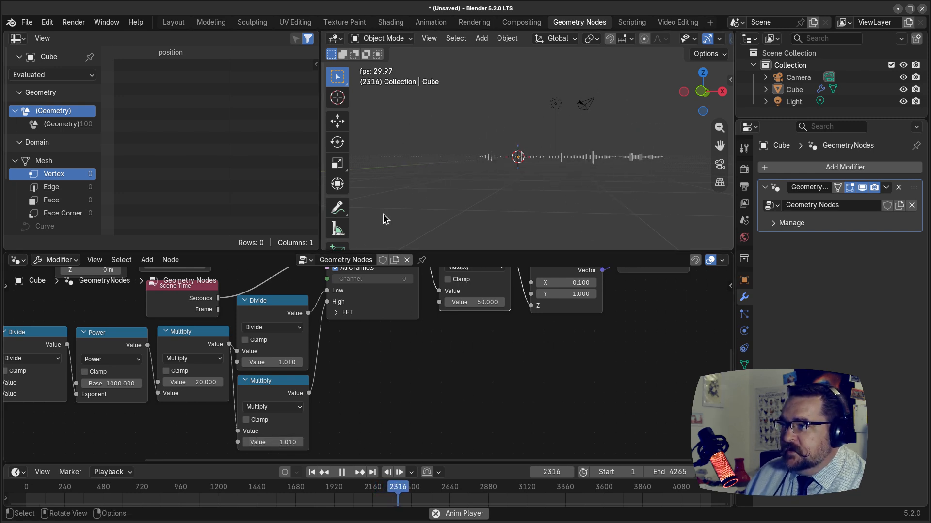
Set the second Value of the Multiply node between Sample Sound Frequencies and Combine XYZ to 500
{"action": "left_click", "coordinate": [473, 301]}
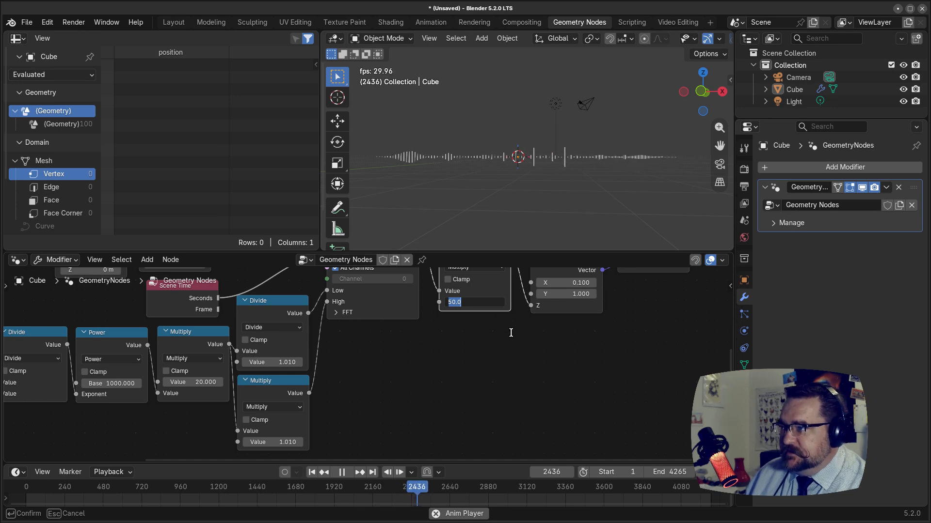
{"action": "key", "text": "Escape"}
{"action": "middle_click_drag", "start_coordinate": [523, 346], "coordinate": [514, 423]}
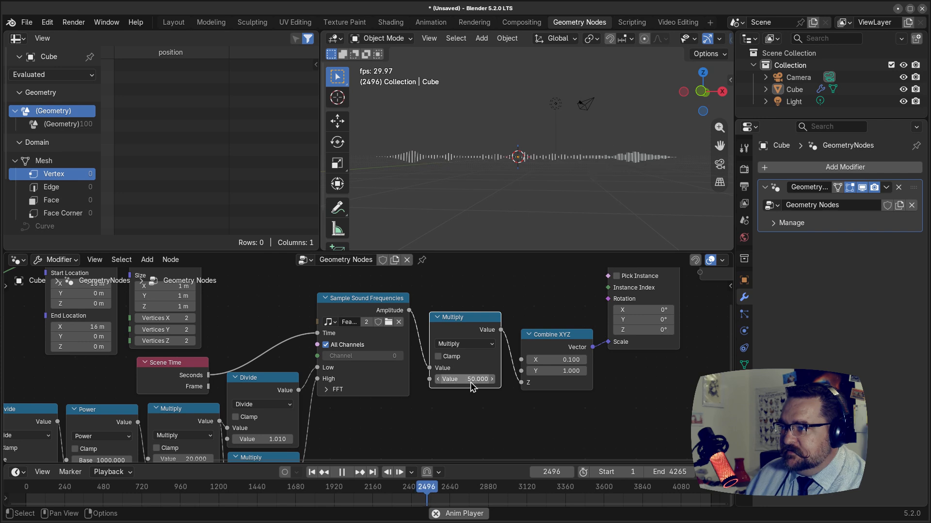
{"action": "left_click", "coordinate": [470, 377]}
{"action": "type", "text": "500"}
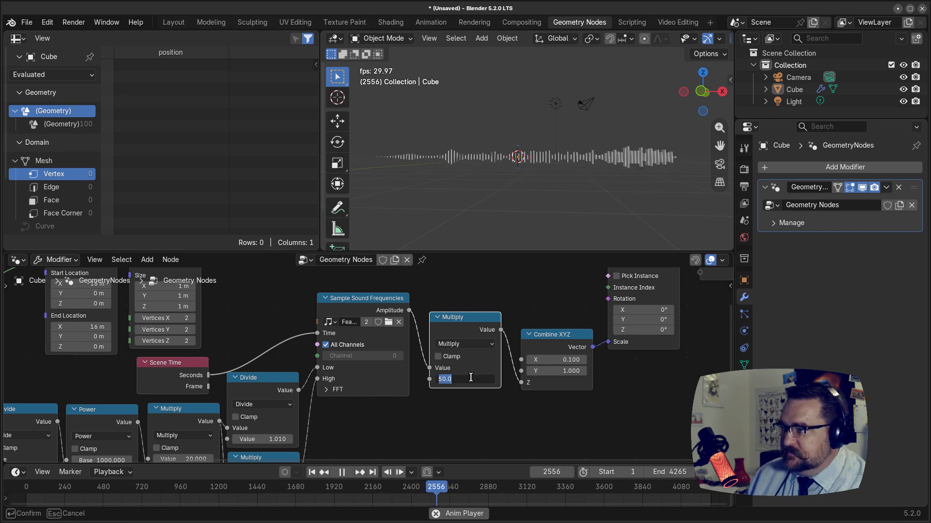
{"action": "key", "text": "Return"}
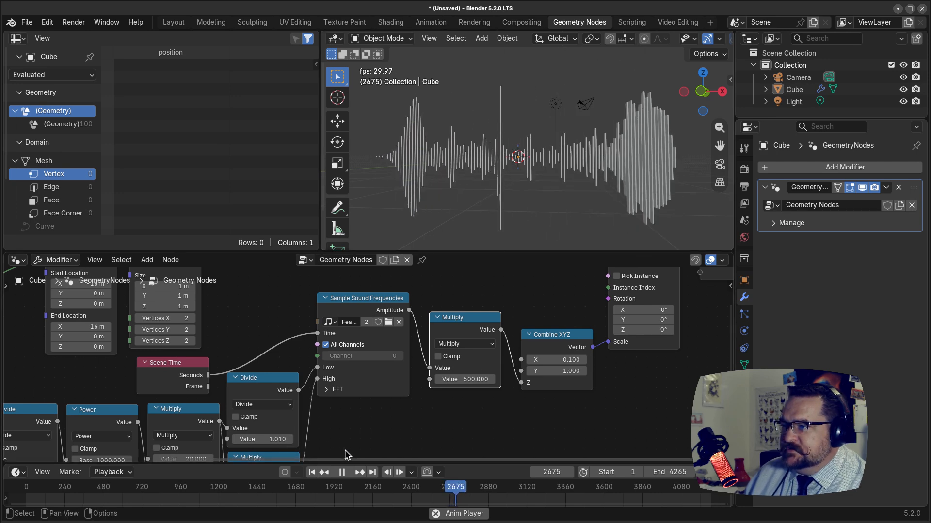
Set the Multiply node after the Power node to 1 and the Power node's Base to 20000
{"action": "middle_click_drag", "start_coordinate": [354, 440], "coordinate": [354, 428]}
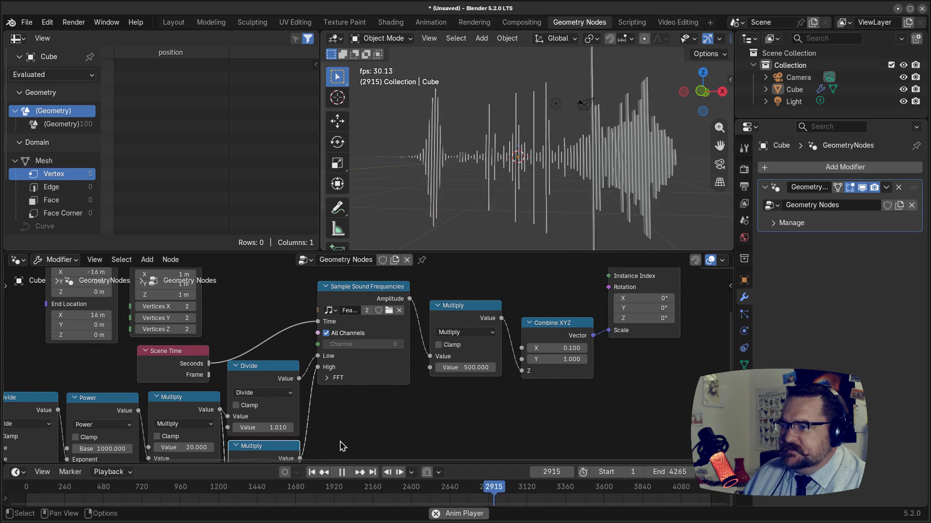
{"action": "middle_click_drag", "start_coordinate": [340, 443], "coordinate": [345, 403]}
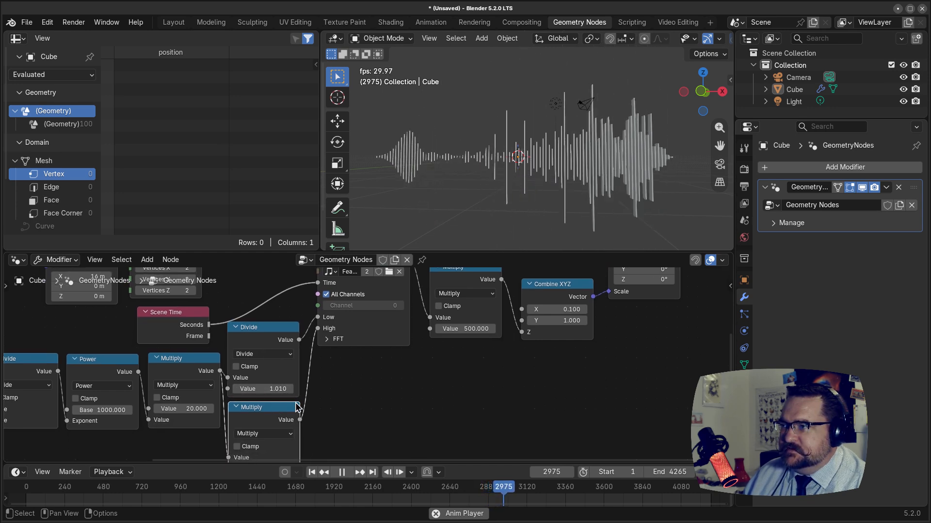
{"action": "scroll", "coordinate": [295, 404], "scroll_direction": "down", "scroll_amount": 1}
{"action": "middle_click_drag", "start_coordinate": [391, 397], "coordinate": [445, 391]}
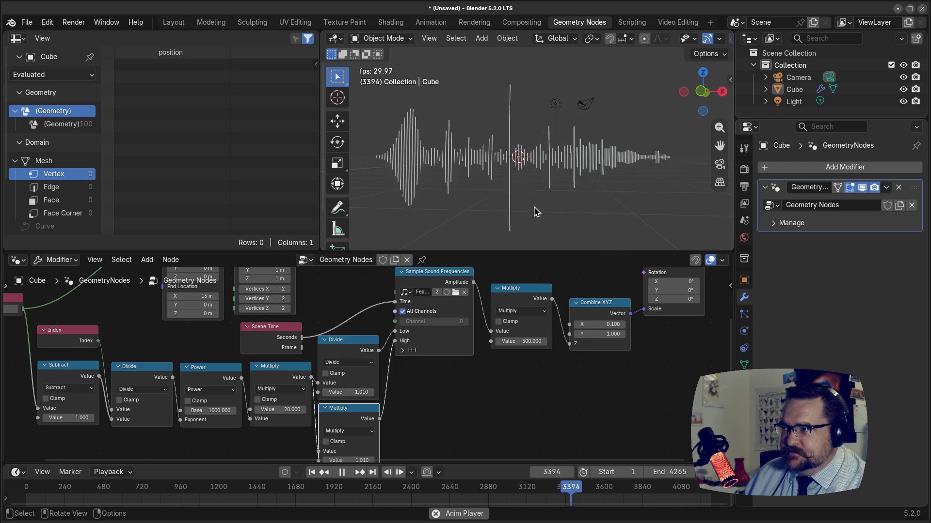
{"action": "left_click", "coordinate": [216, 391]}
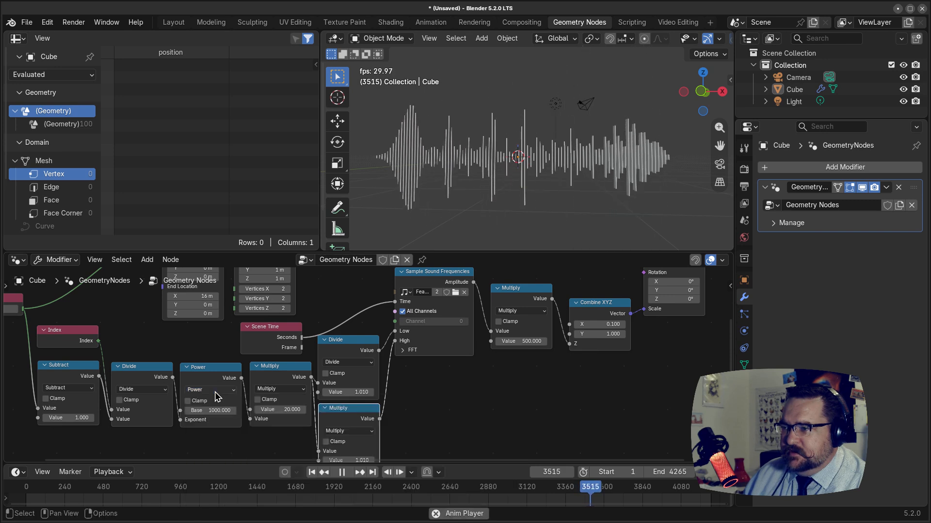
{"action": "left_click", "coordinate": [286, 410]}
{"action": "type", "text": "1"}
{"action": "key", "text": "Return"}
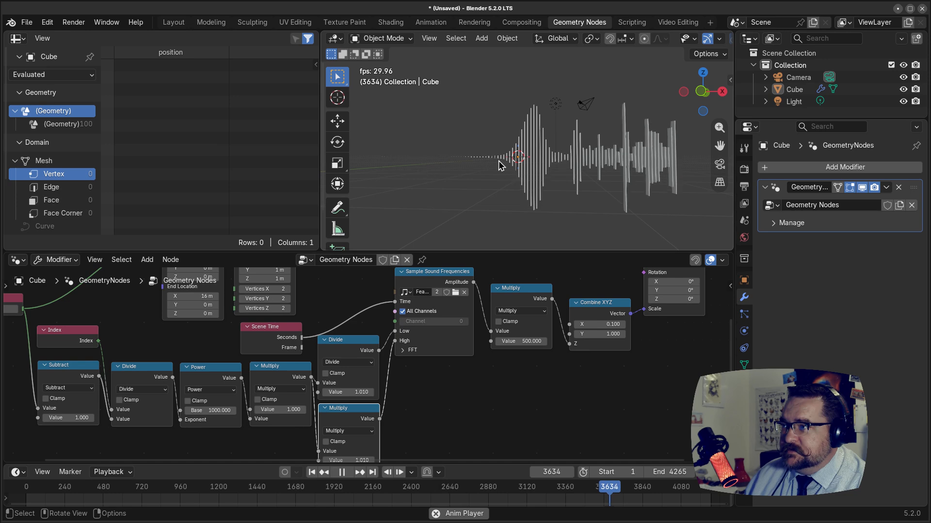
{"action": "left_click", "coordinate": [201, 412]}
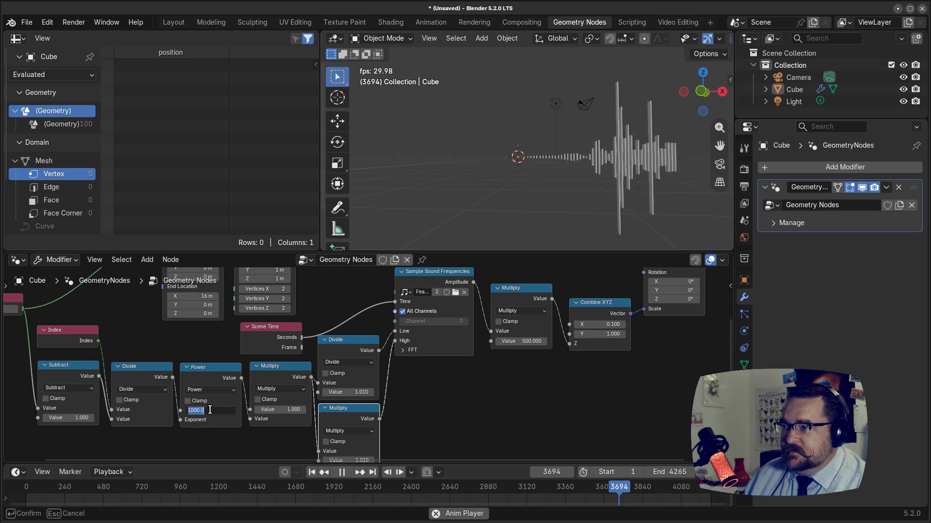
{"action": "type", "text": "20000"}
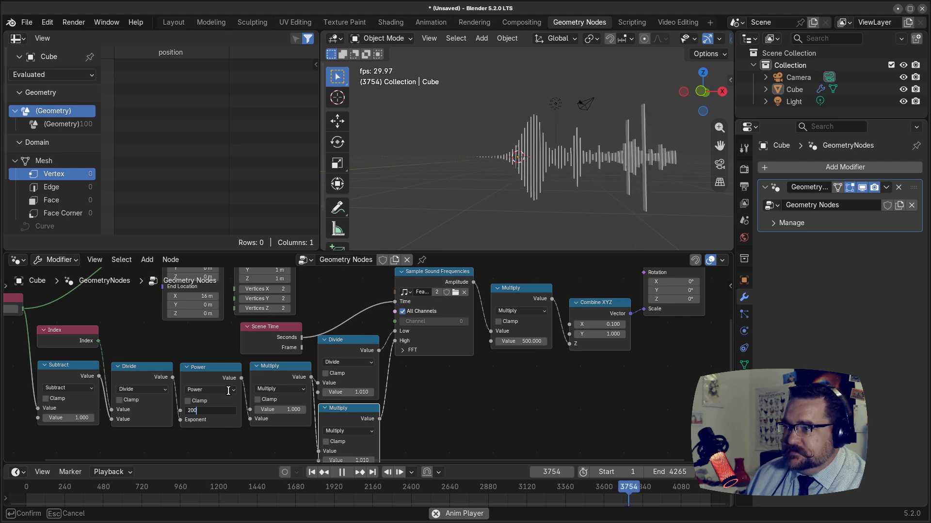
{"action": "key", "text": "Return"}
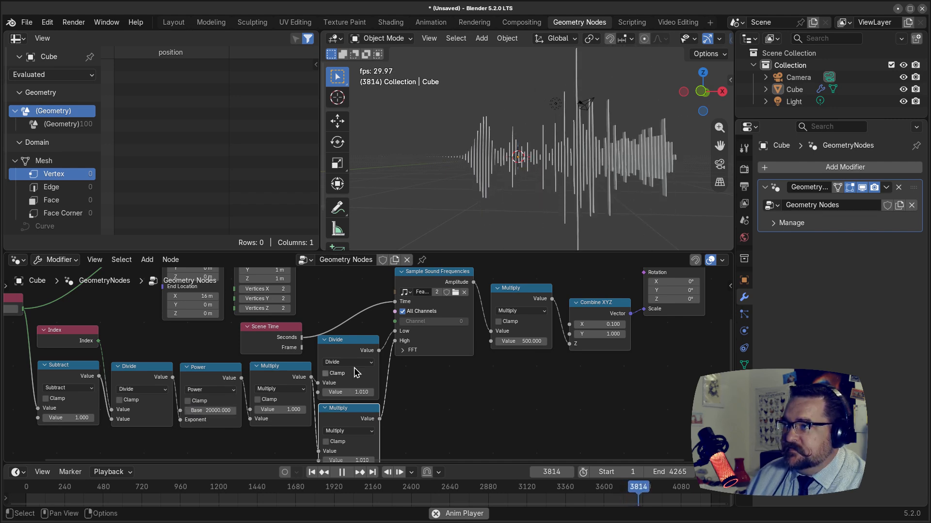
Change the Power node's operation to Multiply for a linear frequency distribution across the bars
{"action": "middle_click_drag", "start_coordinate": [460, 181], "coordinate": [473, 156]}
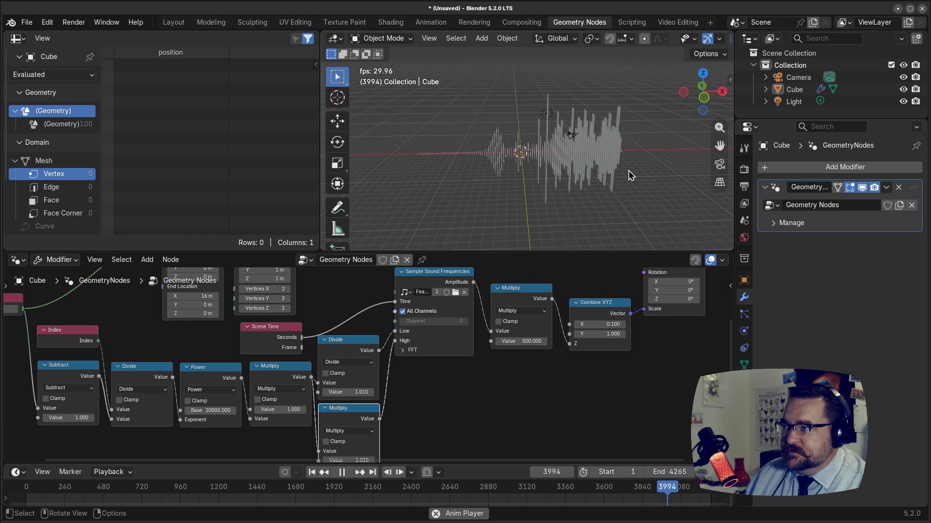
{"action": "left_click", "coordinate": [217, 390]}
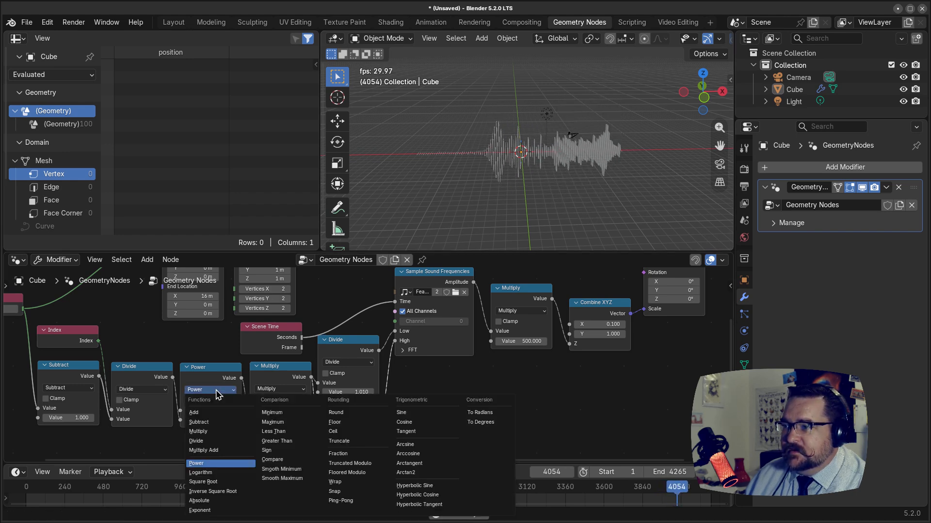
{"action": "left_click", "coordinate": [225, 432]}
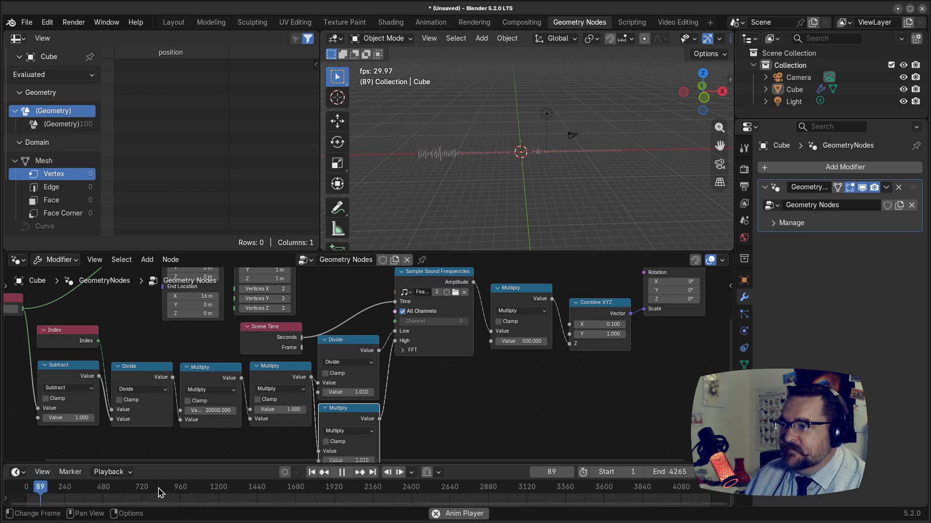
Move playback ahead to about frame 1000 and watch the bars respond from a closer, lower angle
{"action": "left_click_drag", "start_coordinate": [155, 492], "coordinate": [189, 495]}
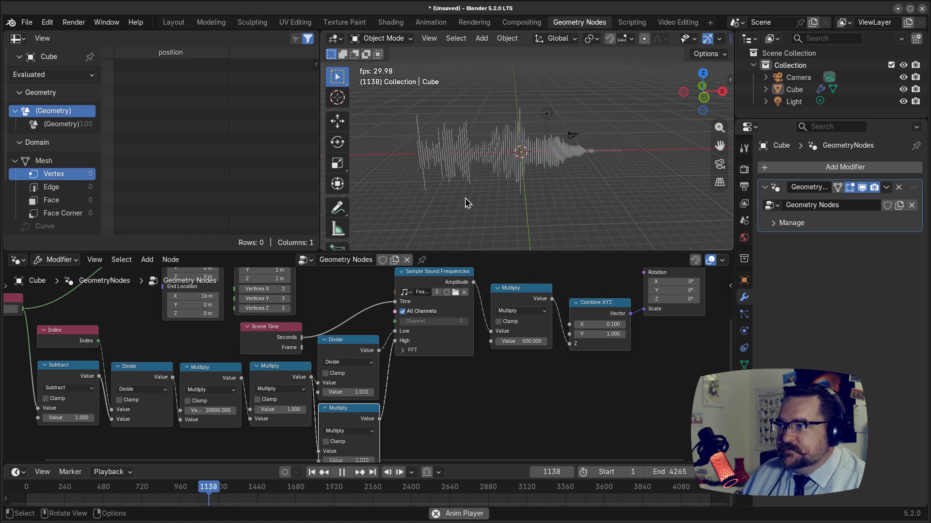
{"action": "middle_click_drag", "start_coordinate": [516, 214], "coordinate": [524, 197]}
{"action": "scroll", "coordinate": [524, 202], "scroll_direction": "up", "scroll_amount": 2}
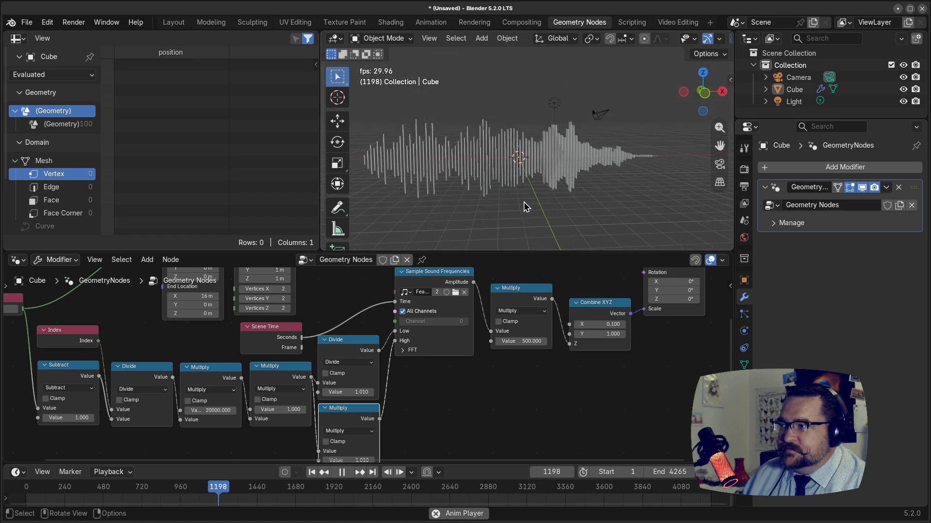
{"action": "scroll", "coordinate": [524, 202], "scroll_direction": "down", "scroll_amount": 1}
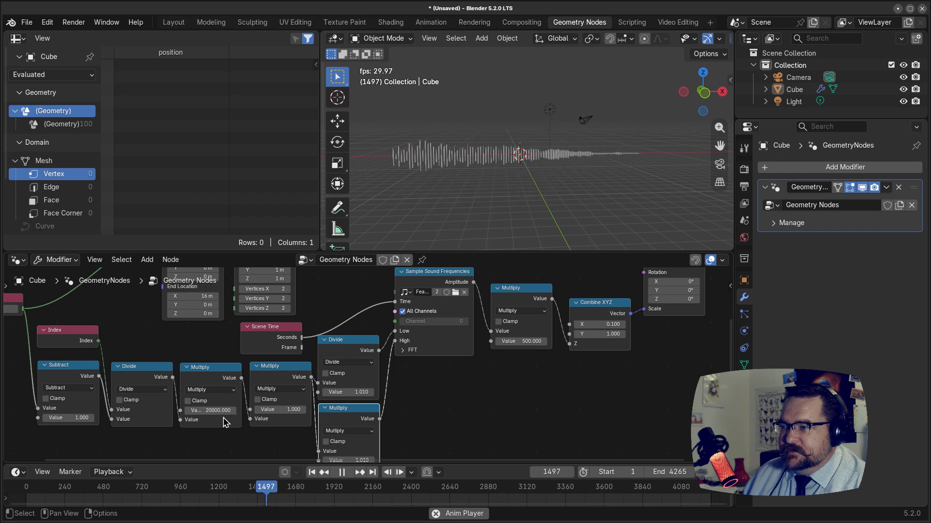
Change the Multiply node after the Divide node to Power with Base 1000, and set the following Multiply node's Value to 20
{"action": "left_click", "coordinate": [225, 390]}
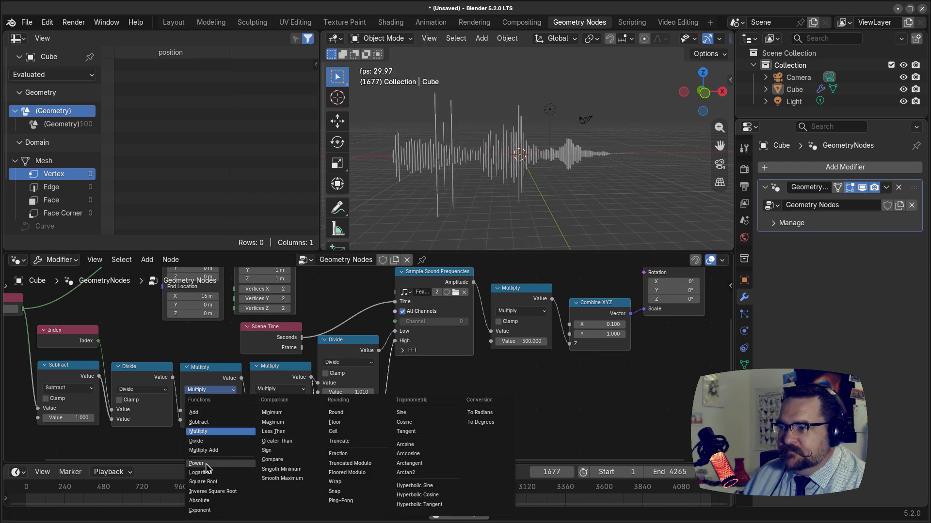
{"action": "left_click", "coordinate": [228, 463]}
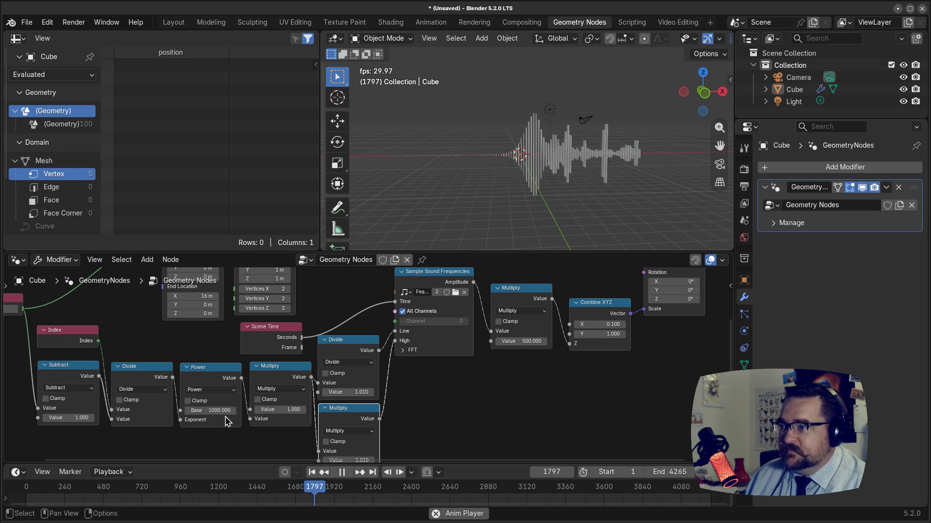
{"action": "mouse_move", "coordinate": [279, 413]}
{"action": "left_mouse_down"}
{"action": "mouse_move", "coordinate": [252, 412]}
{"action": "mouse_move", "coordinate": [322, 409]}
{"action": "mouse_move", "coordinate": [285, 410]}
{"action": "left_mouse_up"}
{"action": "left_click", "coordinate": [280, 412]}
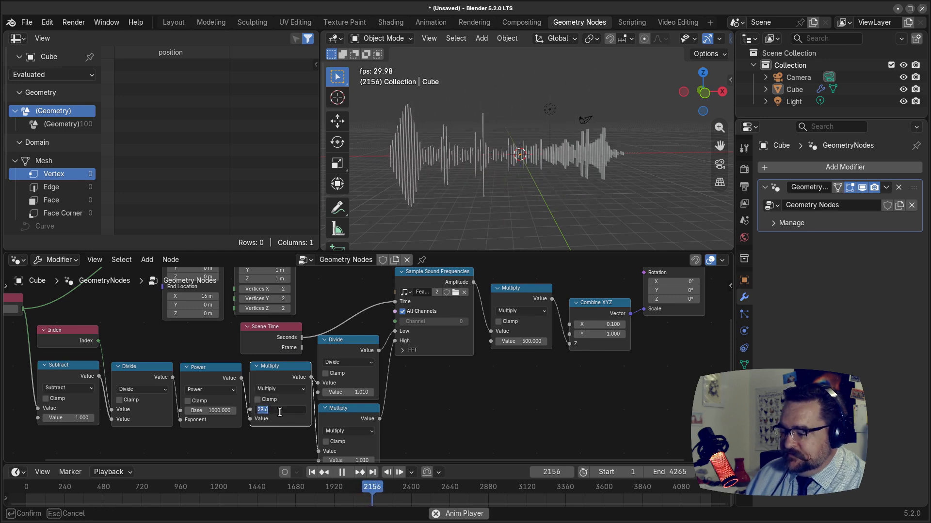
{"action": "type", "text": "20"}
{"action": "key", "text": "Return"}
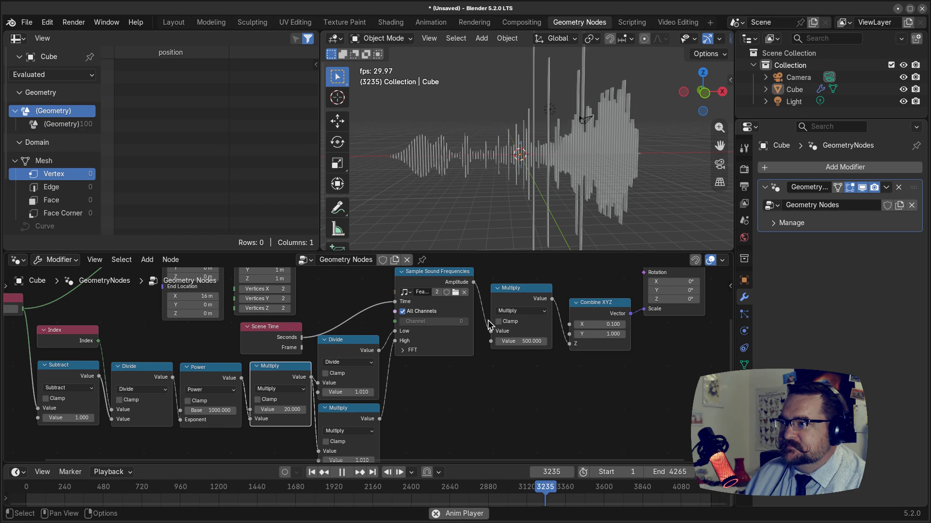
Switch to the Layout workspace and watch the whole row of animated bars from a low side angle
{"action": "left_click", "coordinate": [174, 22]}
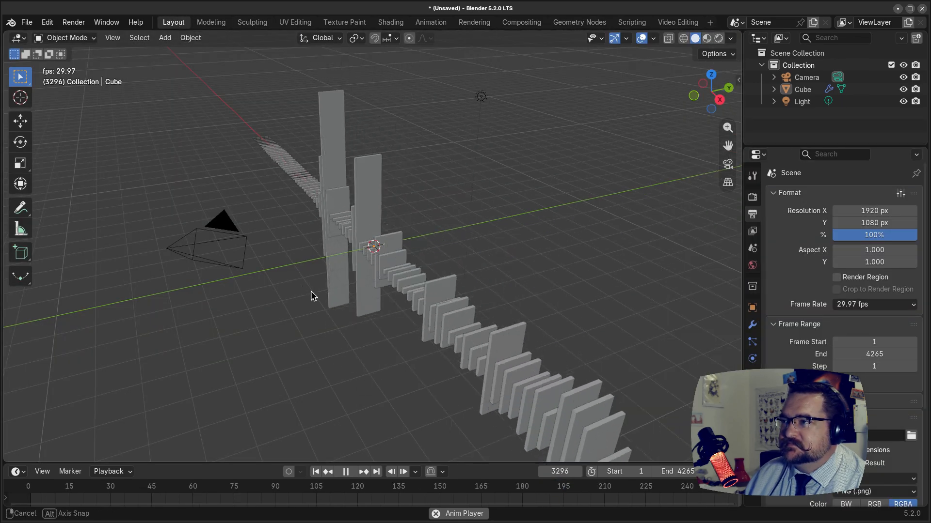
{"action": "middle_click_drag", "start_coordinate": [312, 295], "coordinate": [461, 279]}
{"action": "scroll", "coordinate": [463, 279], "scroll_direction": "down", "scroll_amount": 2}
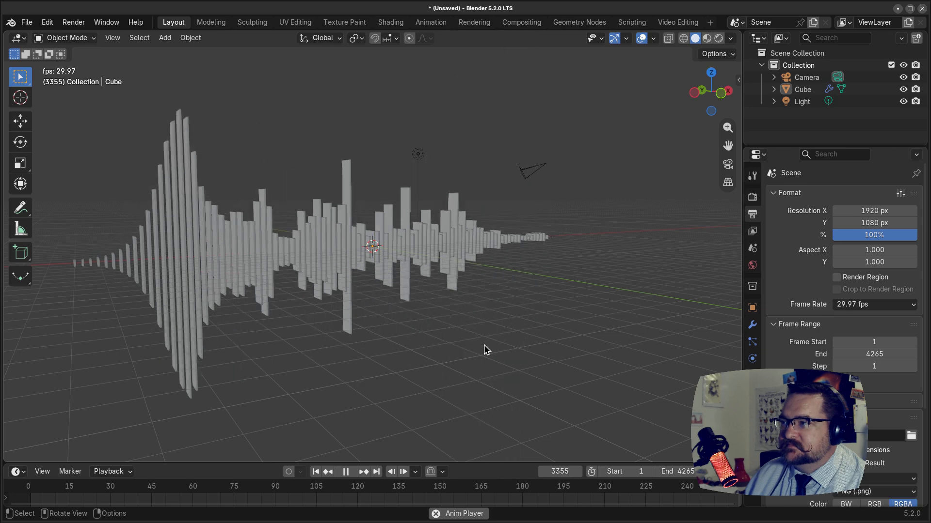
{"action": "middle_click_drag", "start_coordinate": [485, 347], "coordinate": [499, 327], "text": "shift"}
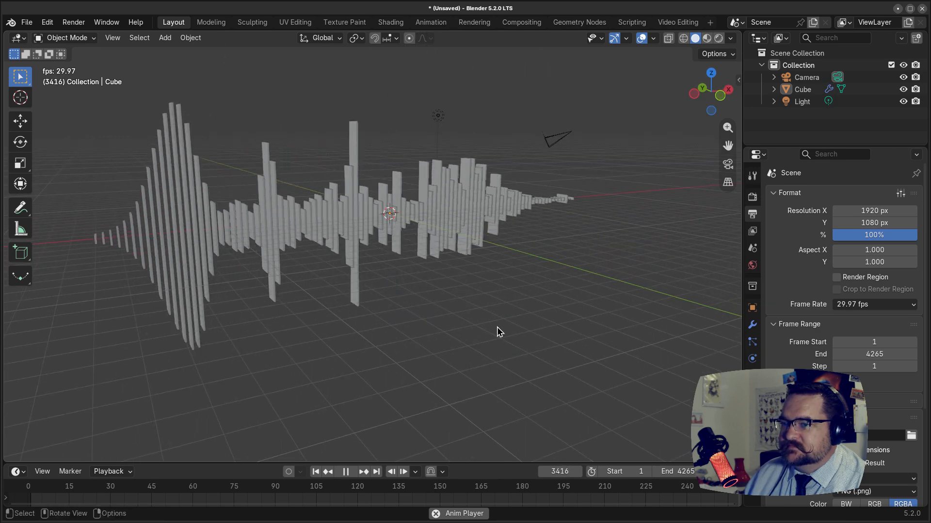